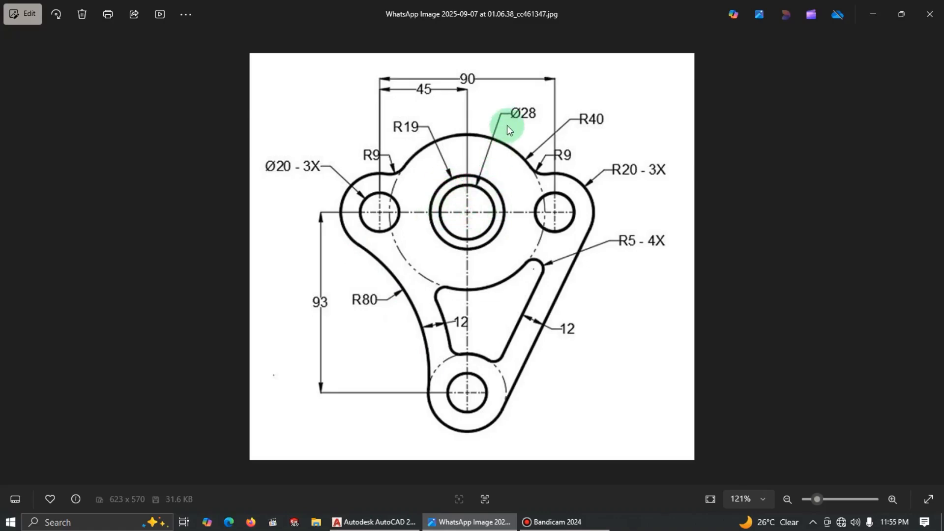
Step: Switch to AutoCAD and draw a circle 28 in diameter as the part's central bore
key("alt+Tab")
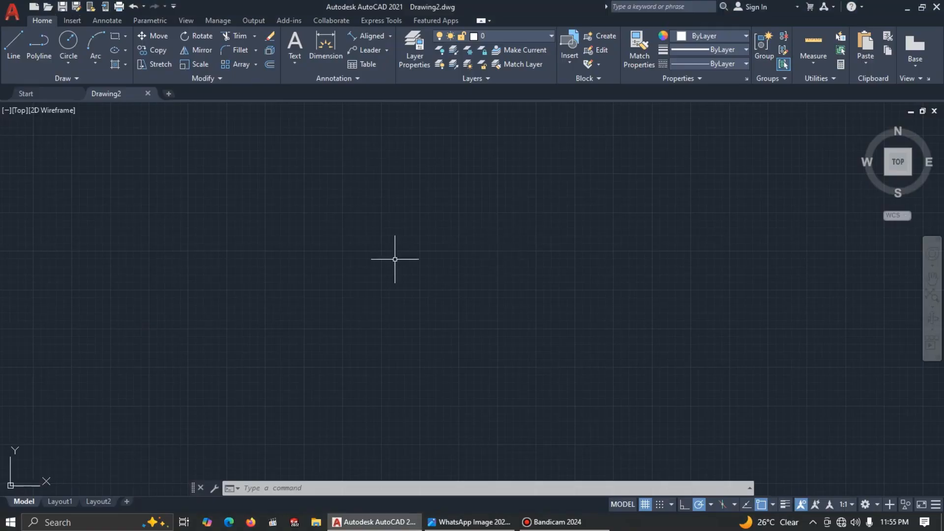
left_click(68, 62)
left_click(82, 104)
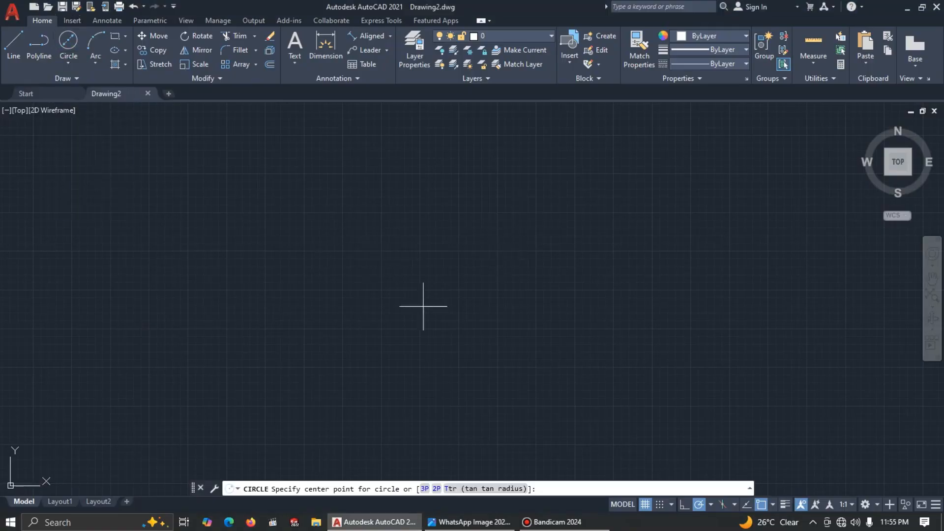
left_click(445, 260)
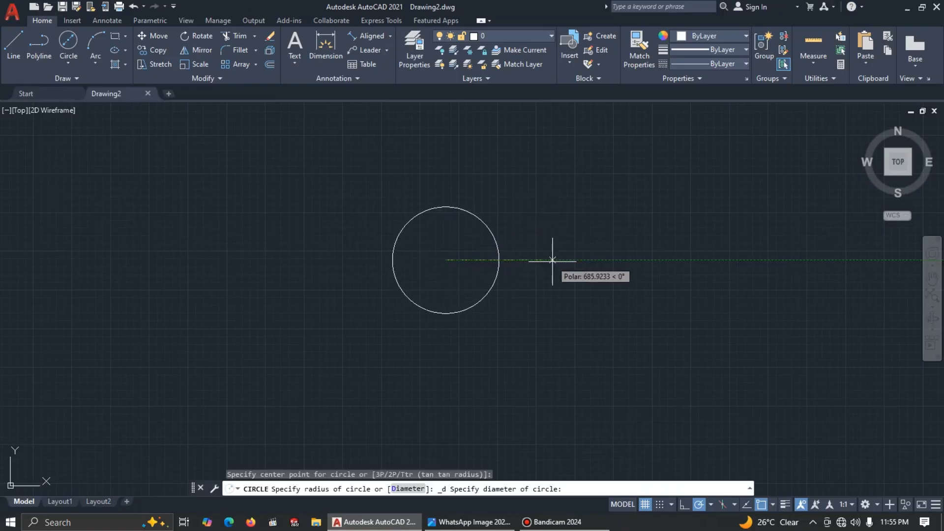
key("alt+Tab")
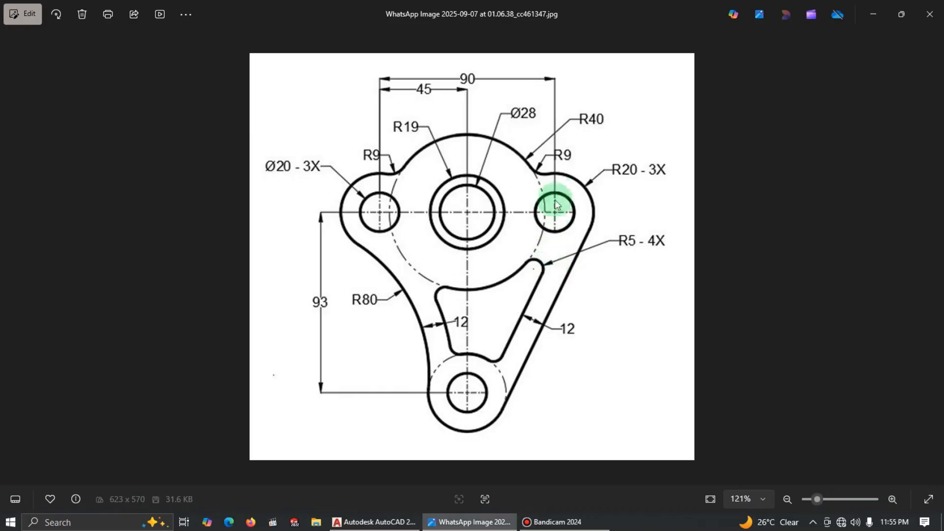
key("alt+Tab")
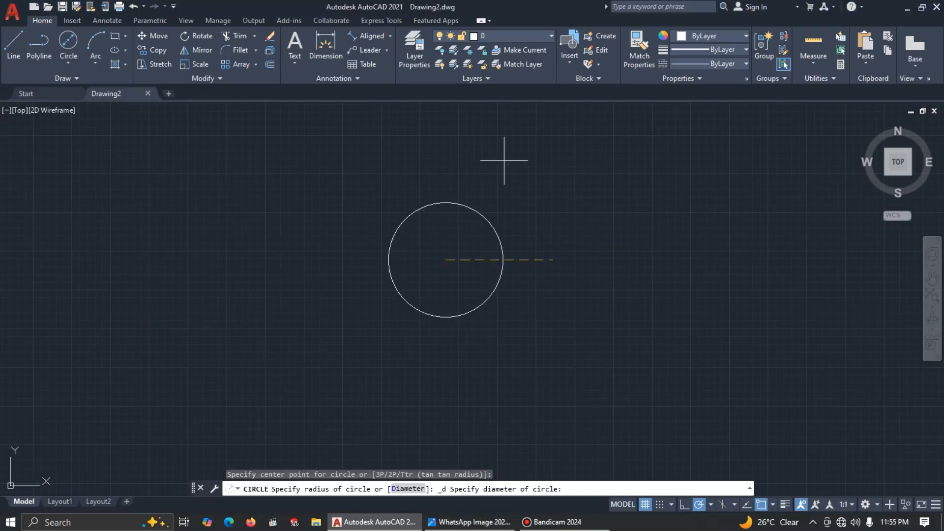
type("28")
key("Return")
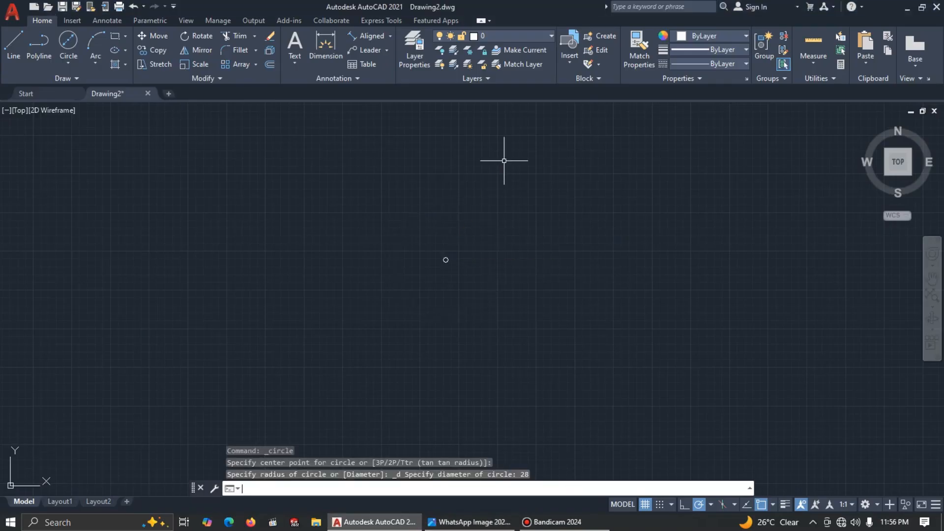
scroll(446, 261, "up", 10)
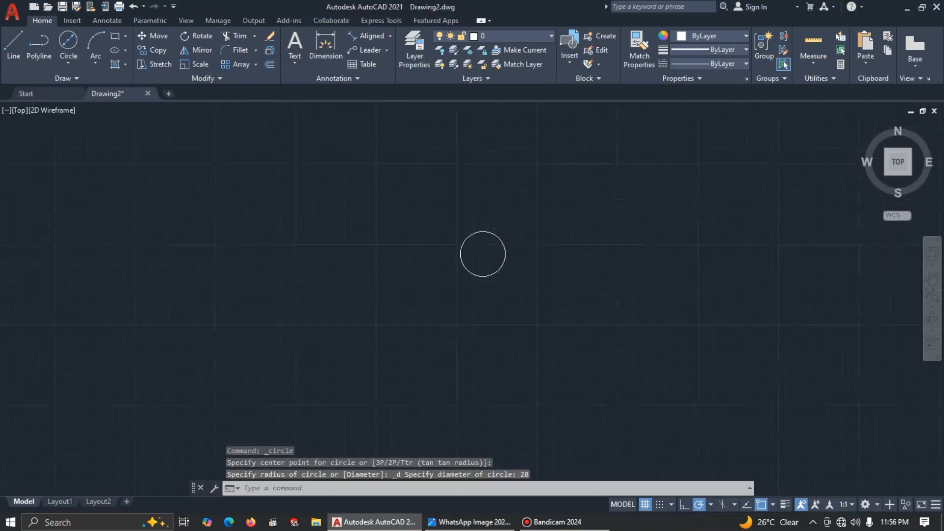
Step: Draw a circle of radius 19 concentric with the 28 diameter bore, following the reference drawing
key("alt+Tab")
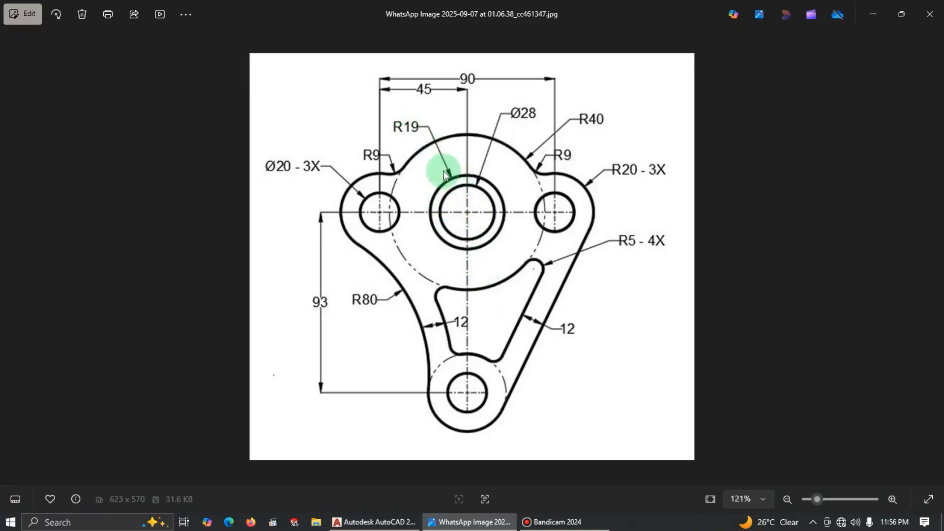
key("alt+Tab")
left_click(70, 60)
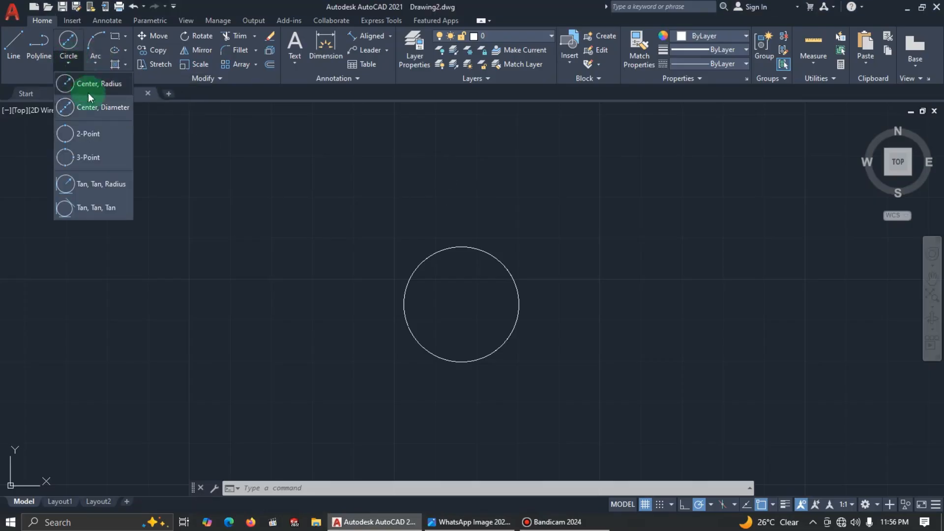
left_click(98, 91)
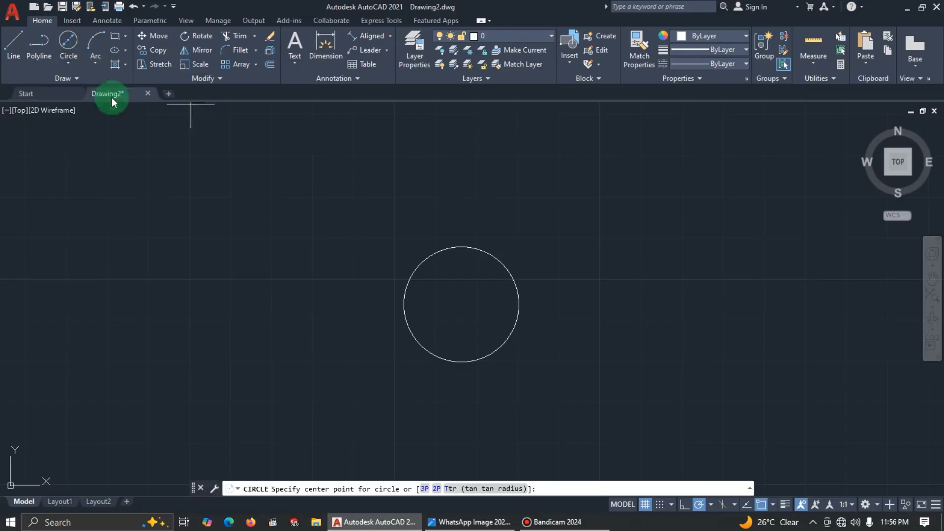
left_click(461, 304)
type("1")
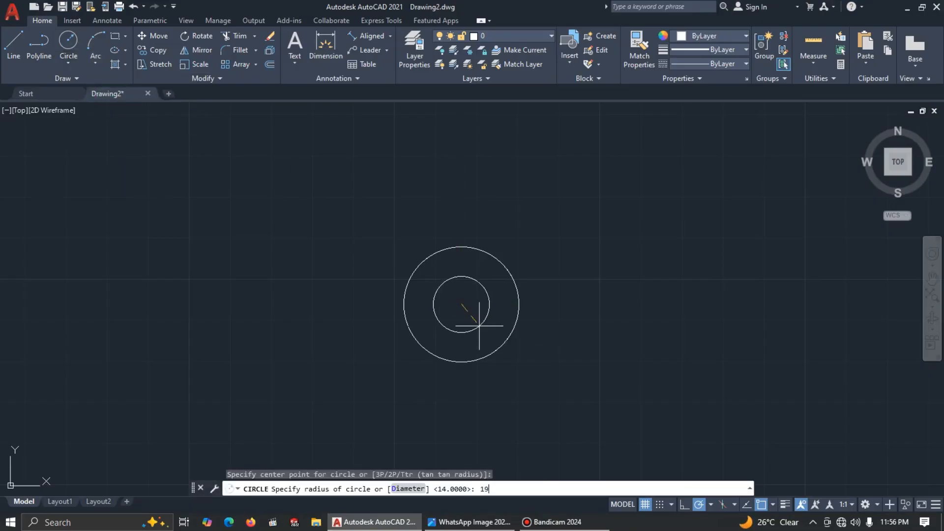
type("9")
key("Return")
Step: Draw the outer circle of radius 40 from the same centre as the two central circles
key("alt+Tab")
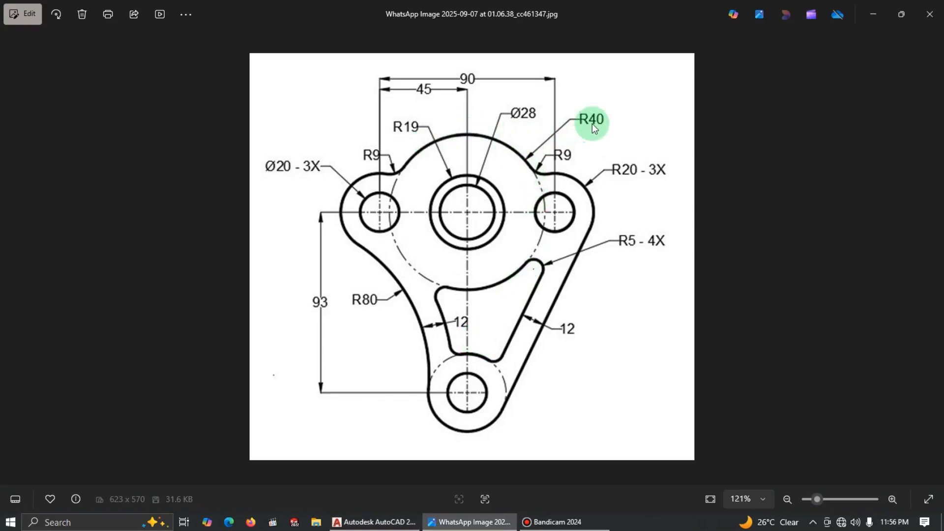
key("alt+Tab")
left_click(70, 41)
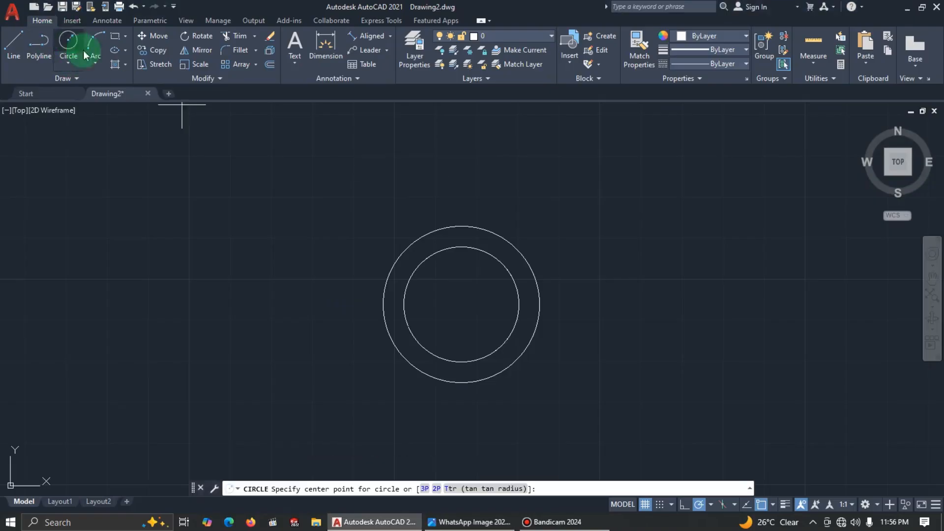
left_click(461, 304)
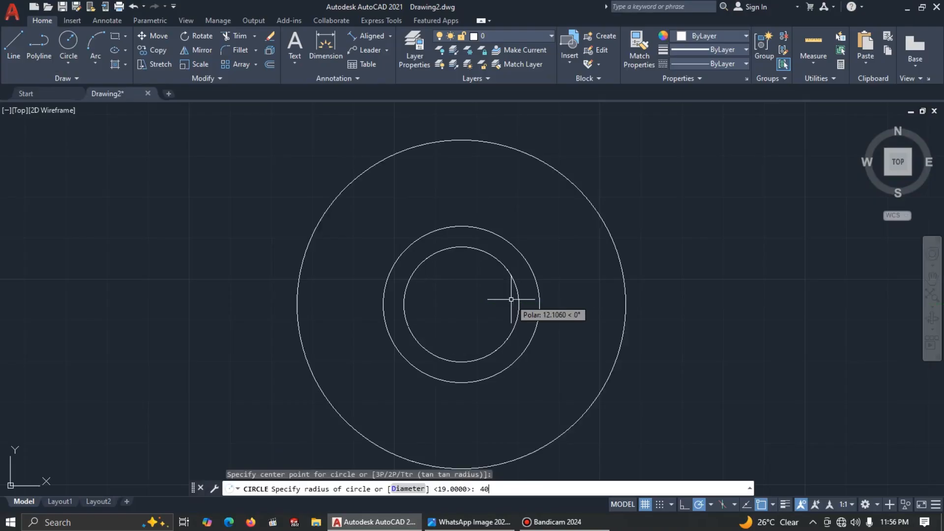
key("Return")
scroll(545, 275, "down", 2)
middle_click_drag(534, 321, 514, 283)
key("alt+Tab")
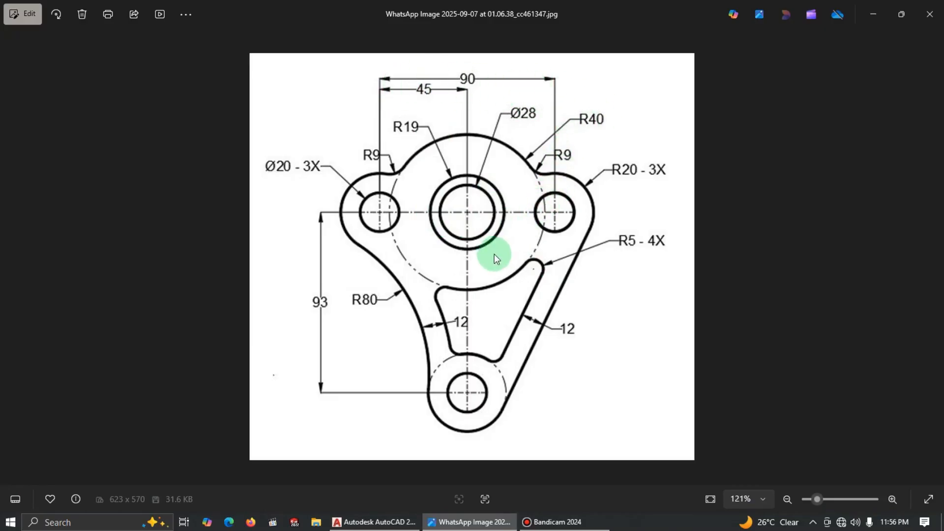
key("alt+Tab")
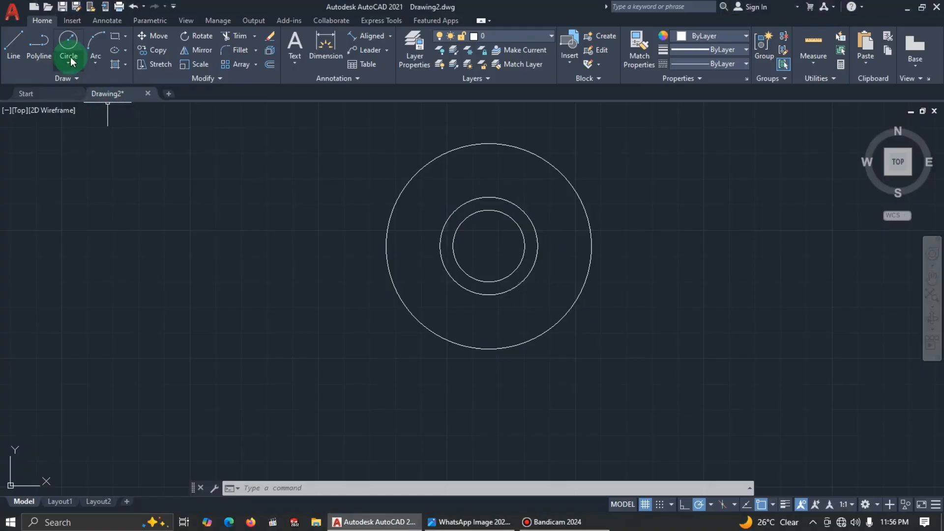
key("alt+Tab")
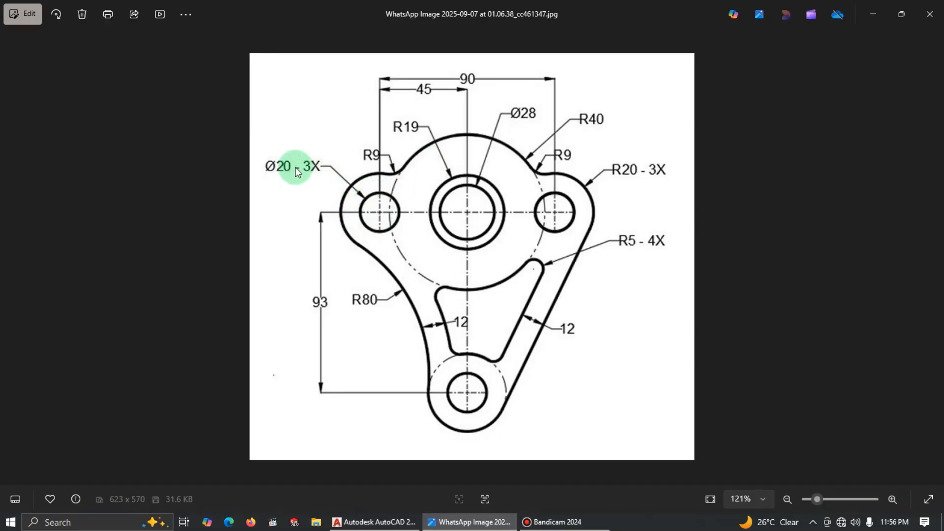
key("alt+Tab")
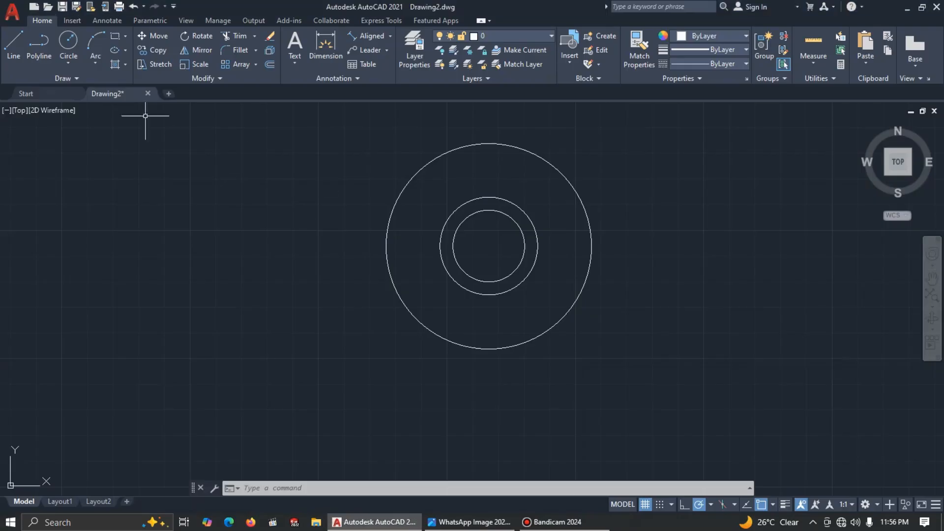
left_click(71, 64)
left_click(106, 104)
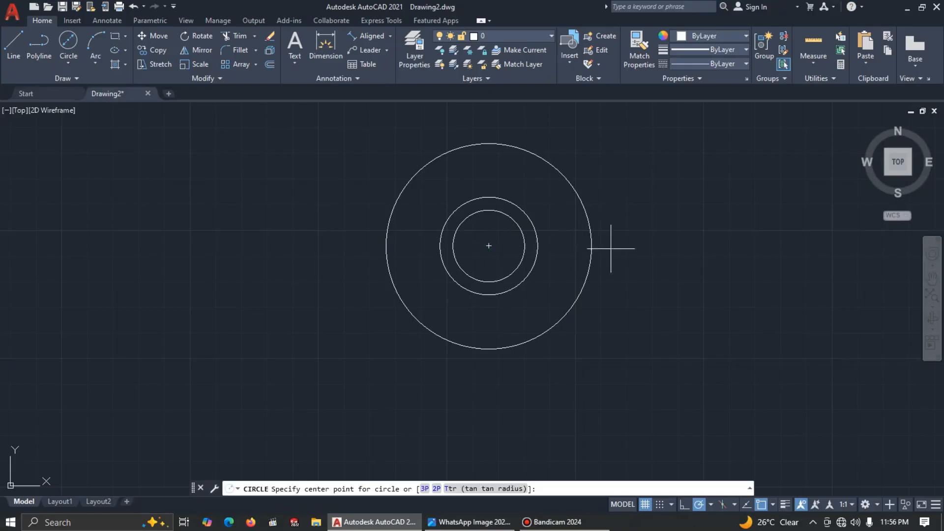
key("Escape")
Step: Draw a horizontal line 45 long from the centre of the circles toward the left
left_click(13, 45)
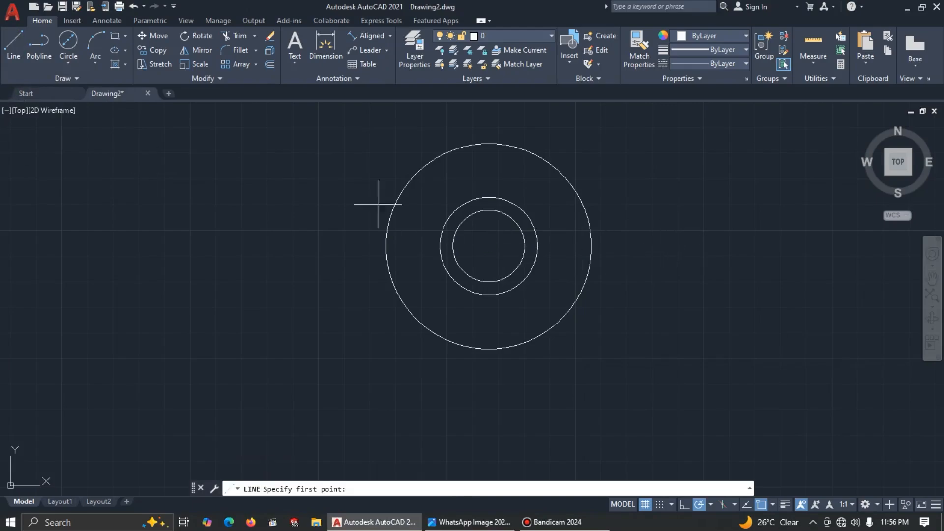
left_click(489, 245)
type("45")
key("Return")
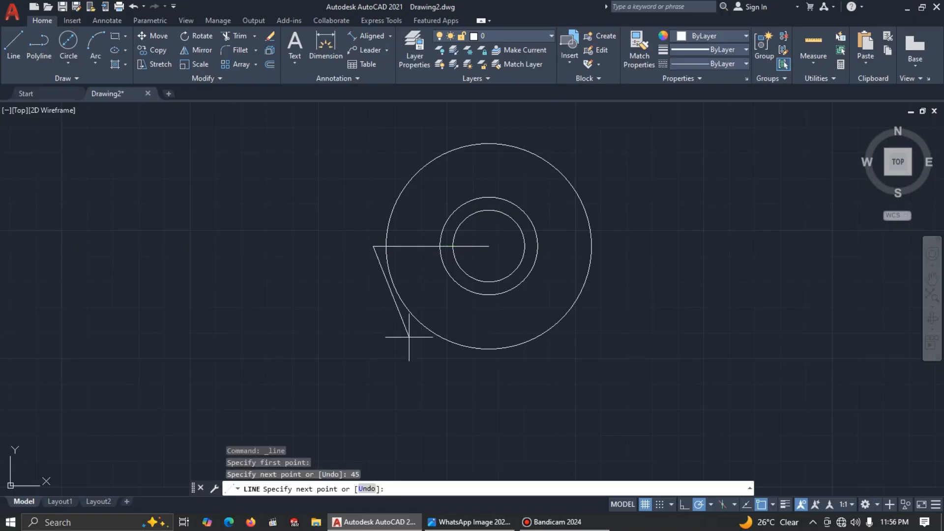
key("Escape")
Step: Draw a circle 20 in diameter centred on the left end of the horizontal line
left_click(69, 40)
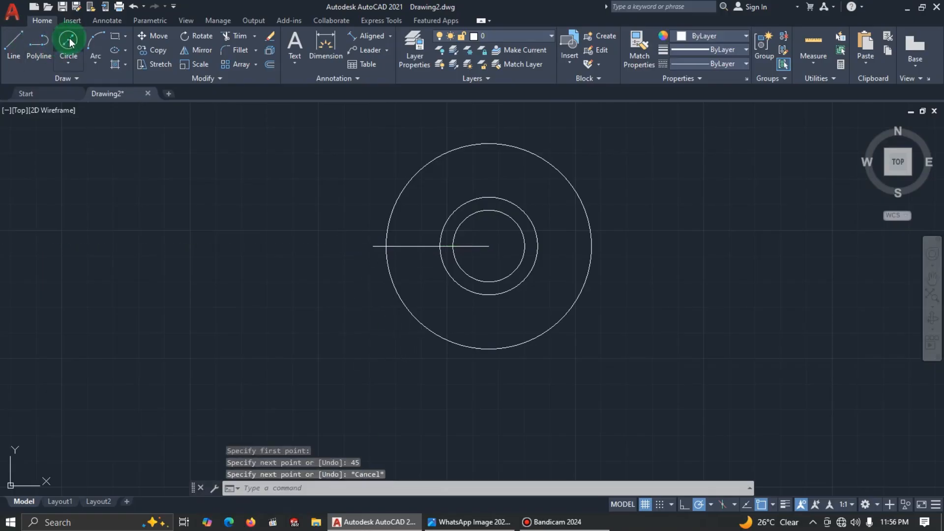
key("alt+Tab")
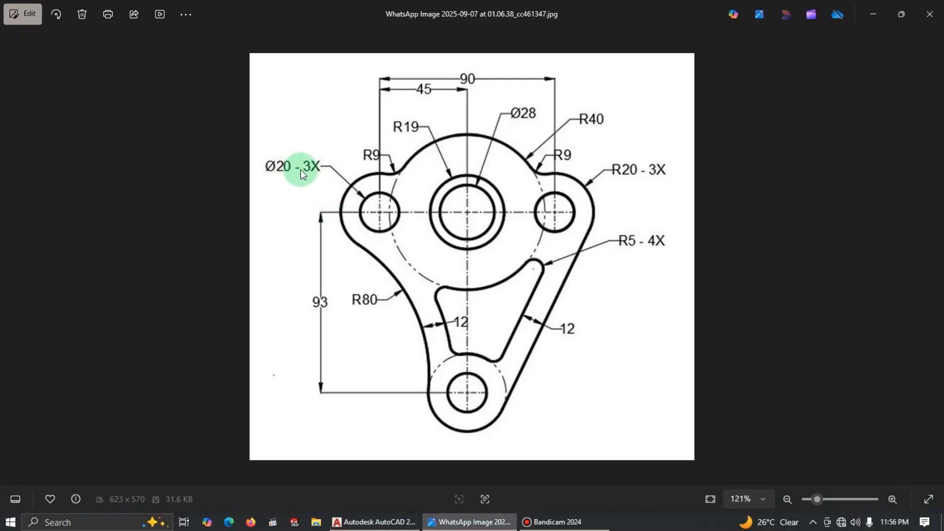
key("alt+Tab")
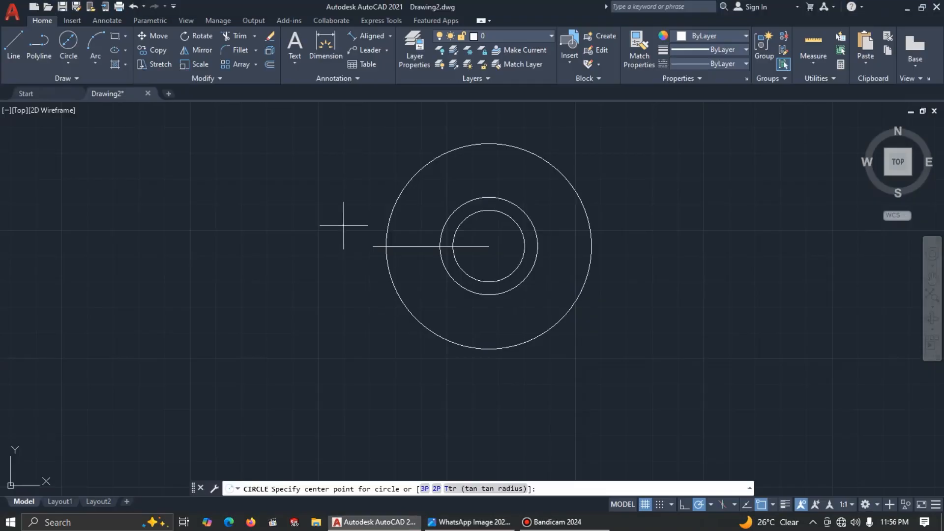
left_click(373, 246)
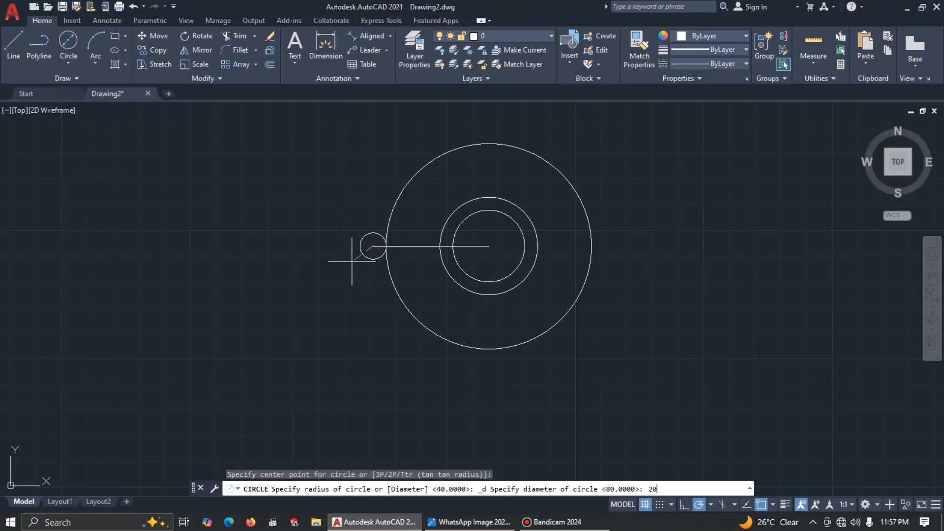
type("20")
key("Return")
Step: Draw a circle of radius 20 concentric with the left 20 diameter hole
key("alt+Tab")
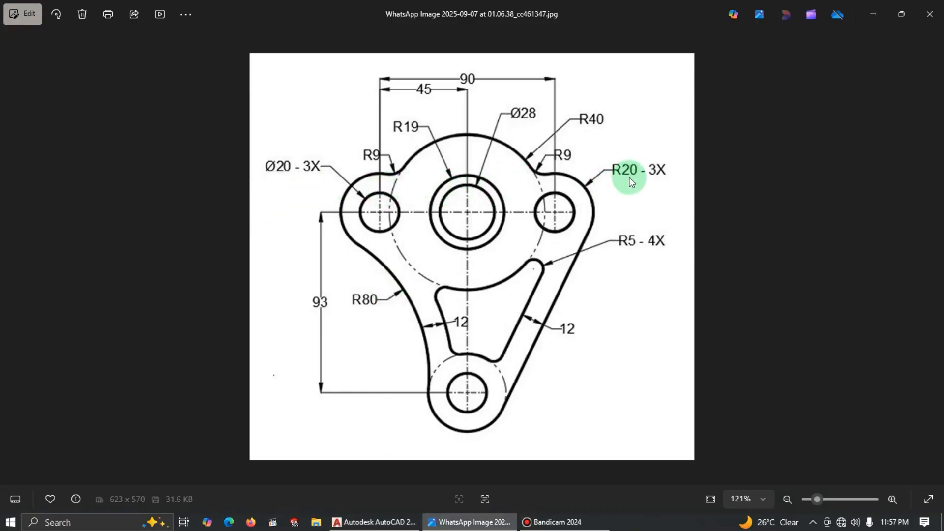
key("alt+Tab")
left_click(70, 61)
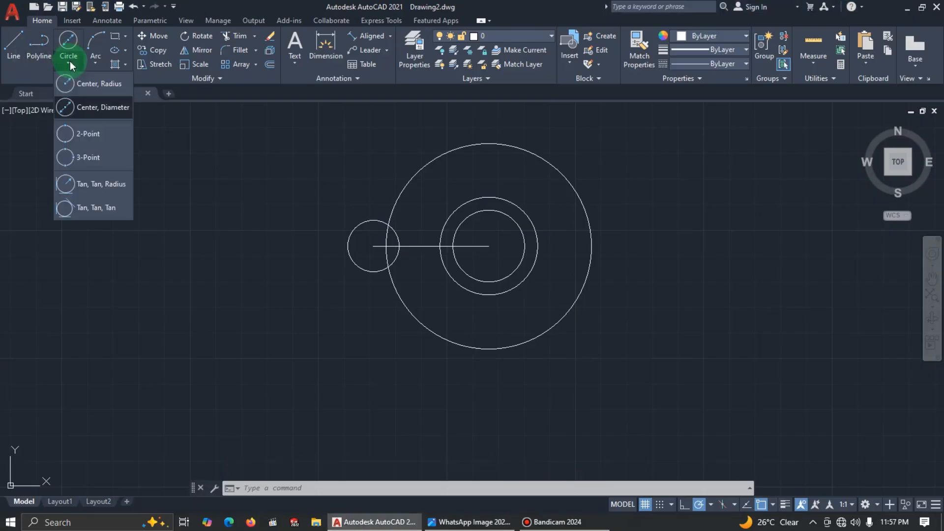
left_click(109, 89)
left_click(373, 246)
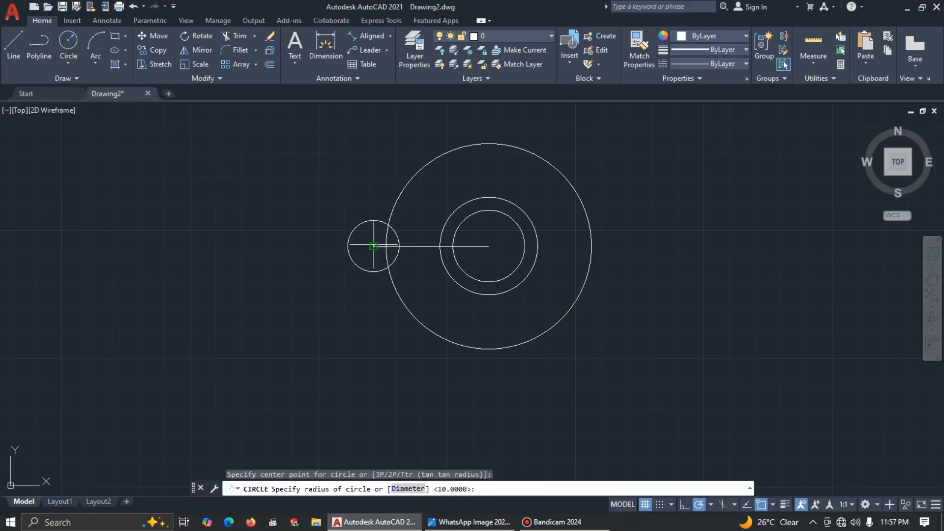
key("Return")
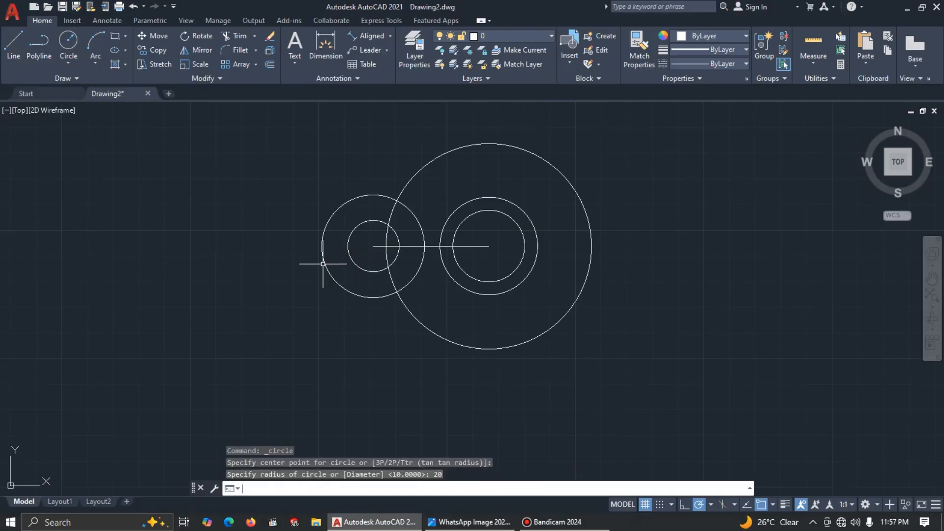
key("Escape")
Step: Mirror the two left circles about a vertical line through the centre of the central circles, keeping the source objects
left_click(365, 172)
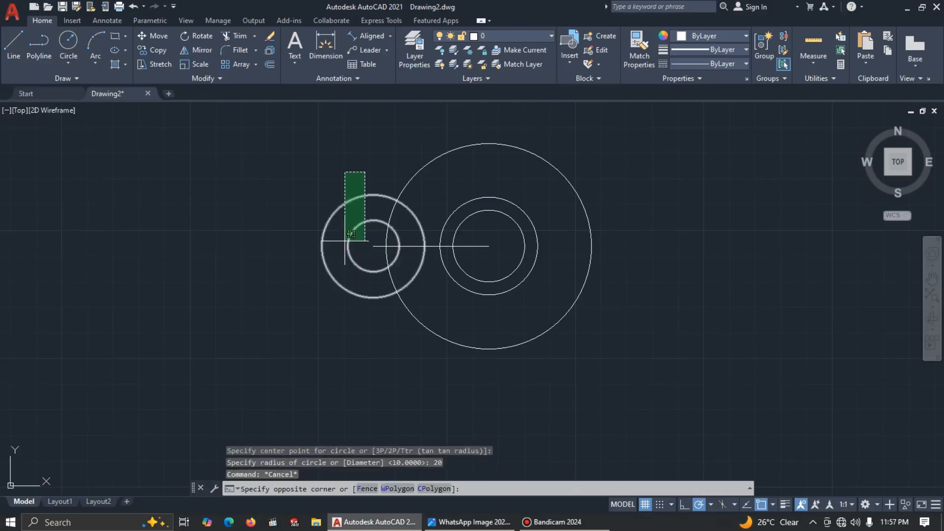
left_click(345, 240)
type("m")
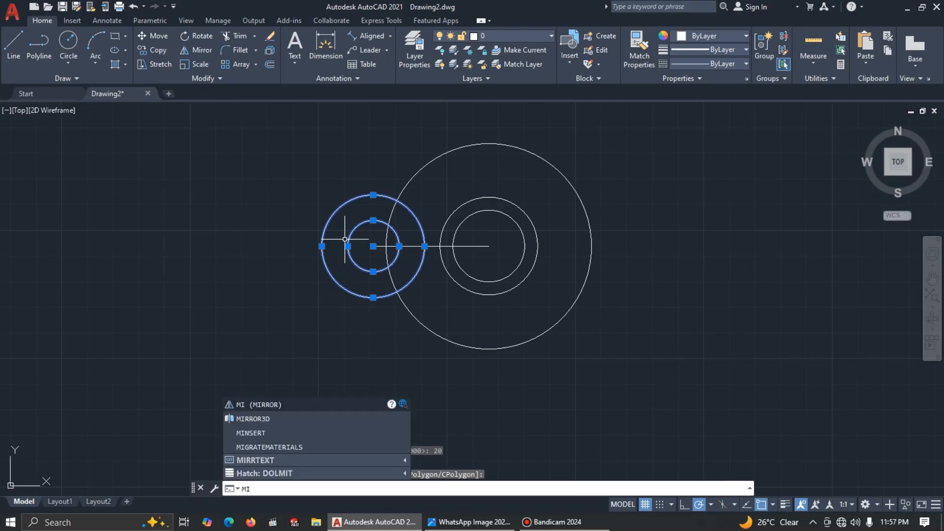
key("Return")
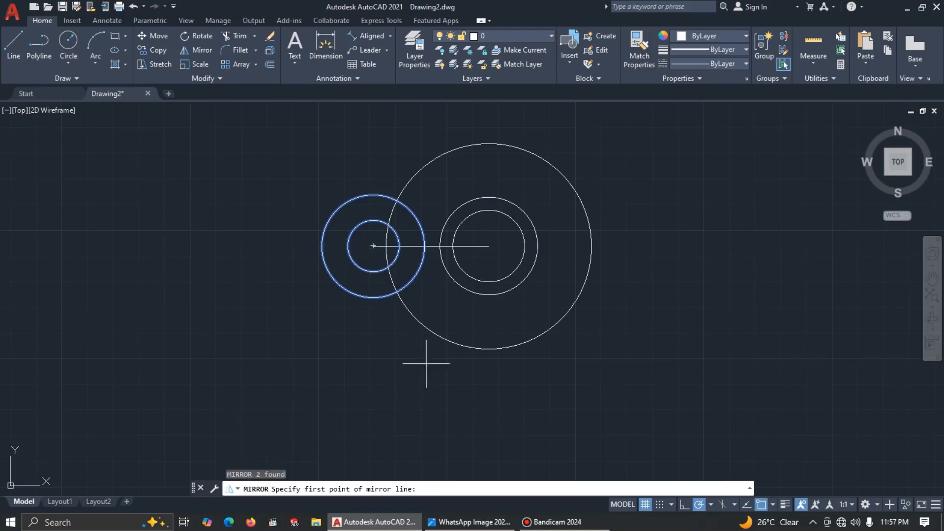
left_click(488, 246)
left_click(490, 371)
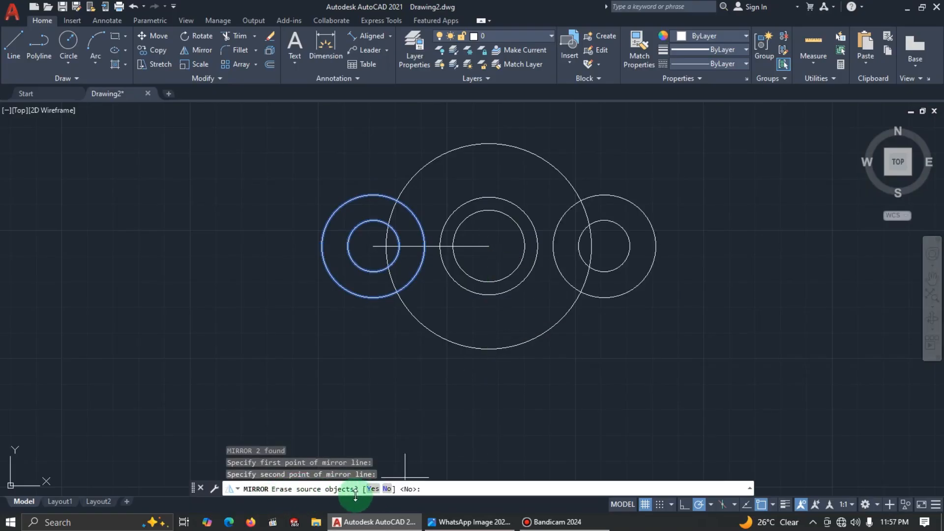
left_click(387, 489)
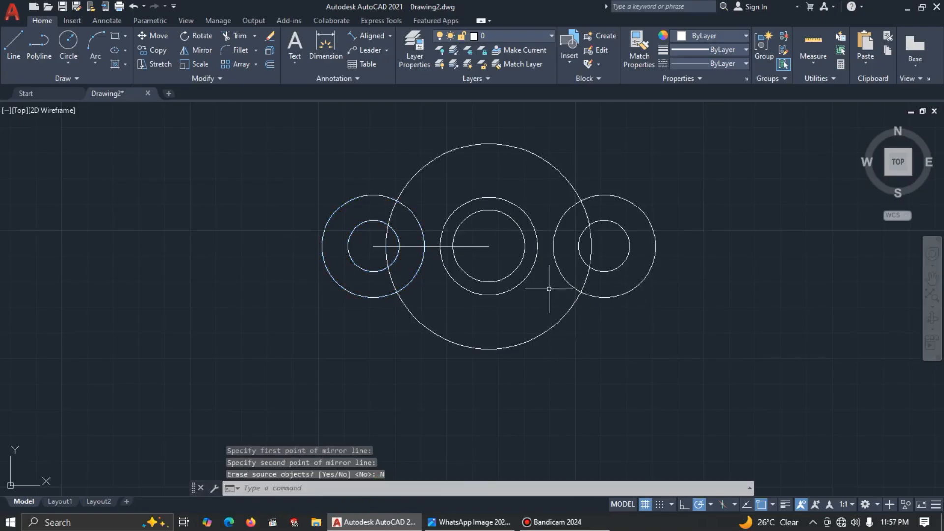
Step: Draw a vertical line 93 long straight down from the centre of the central circles
key("alt+Tab")
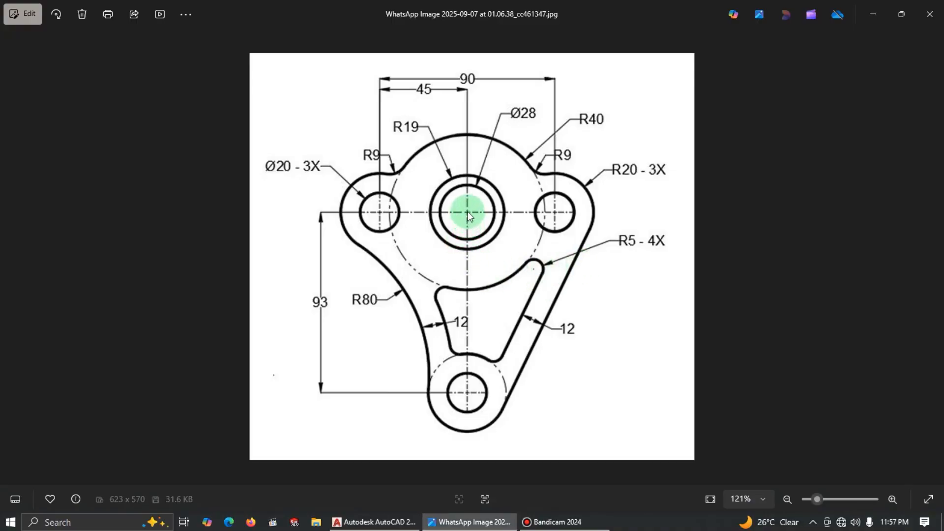
key("alt+Tab")
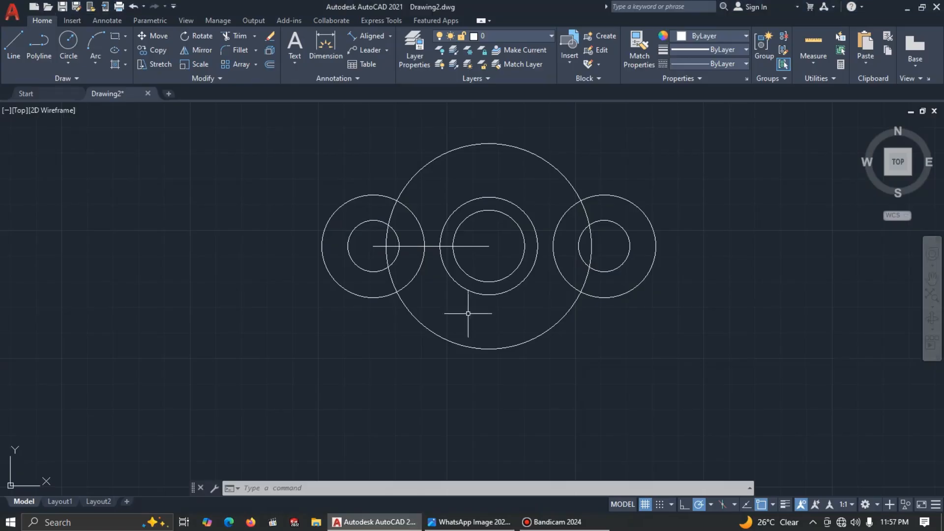
left_click(12, 44)
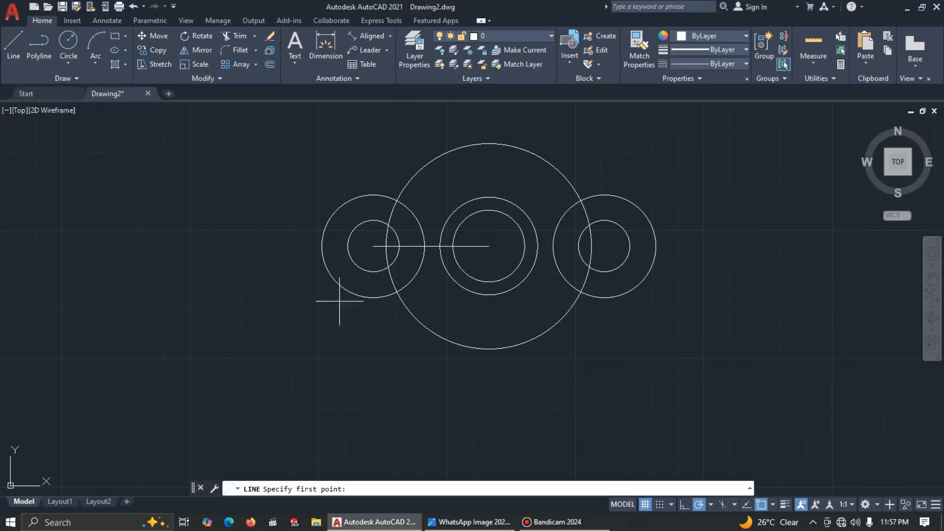
left_click(488, 248)
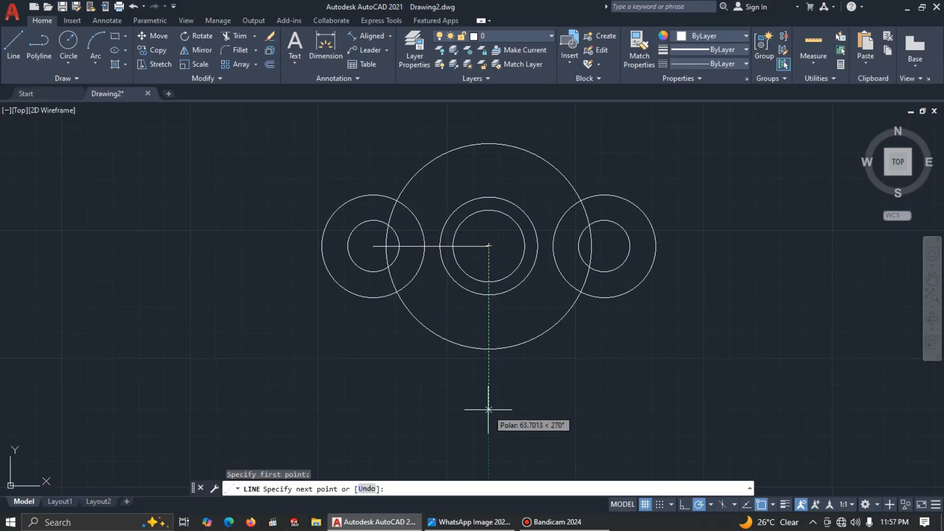
type("93")
key("Return")
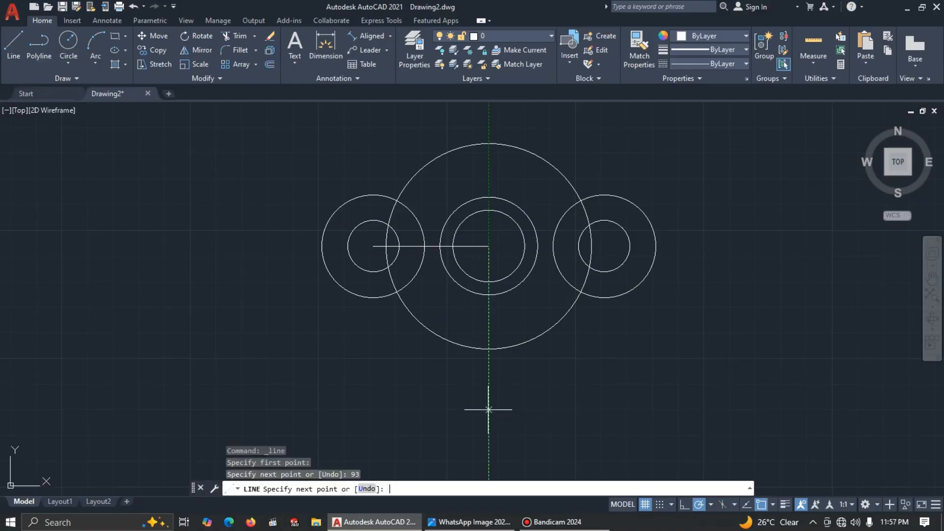
middle_click_drag(628, 434, 566, 331)
scroll(591, 334, "down", 2)
scroll(552, 371, "up", 1)
key("Escape")
Step: Copy the two right-hand circles from their centre to the lower end of the vertical line
key("alt+Tab")
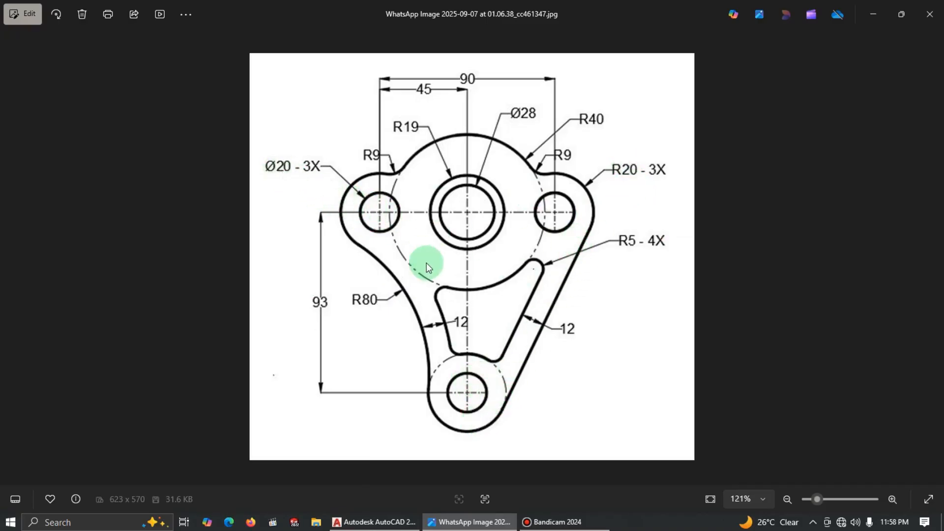
key("alt+Tab")
left_click(610, 167)
left_click(588, 214)
type("c")
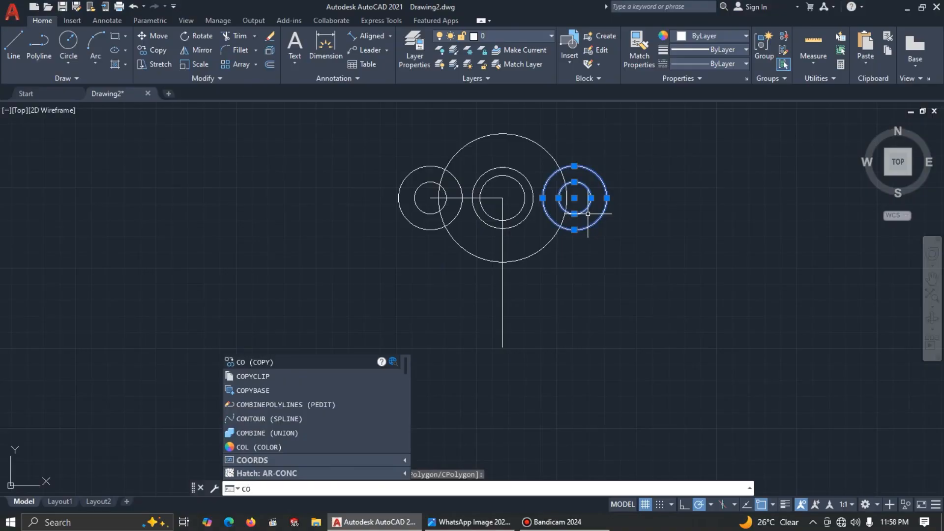
type("o")
key("Return")
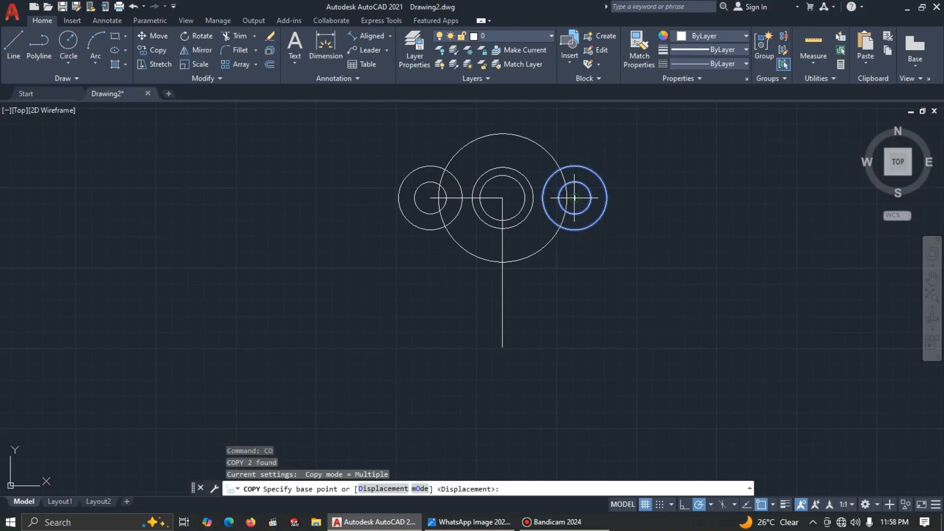
left_click(575, 198)
left_click(502, 346)
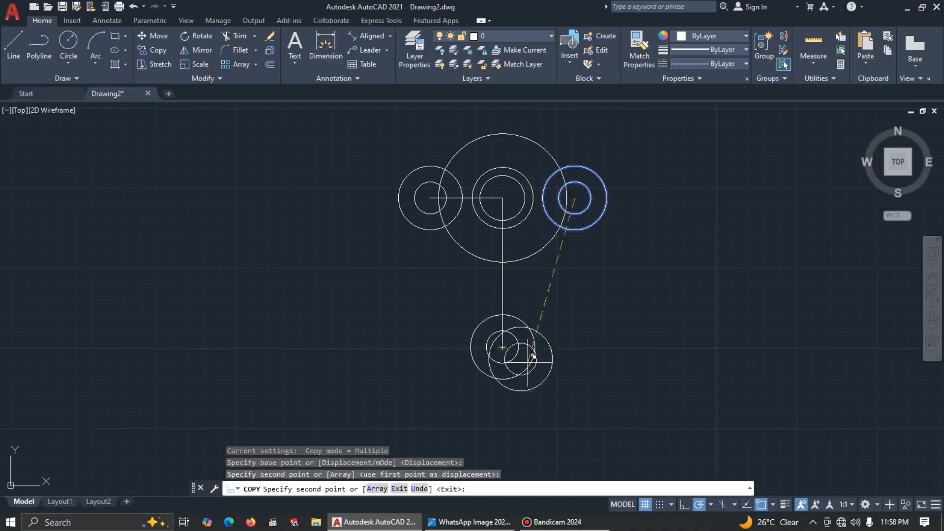
key("Escape")
Step: Draw a line tangent to the right sides of the right lobe's outer circle and the lower lobe's outer circle
key("alt+Tab")
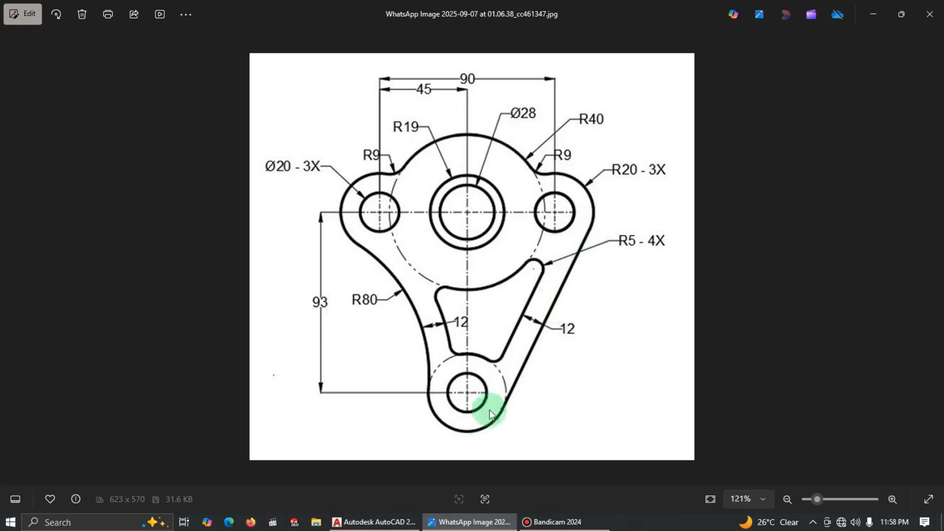
key("alt+Tab")
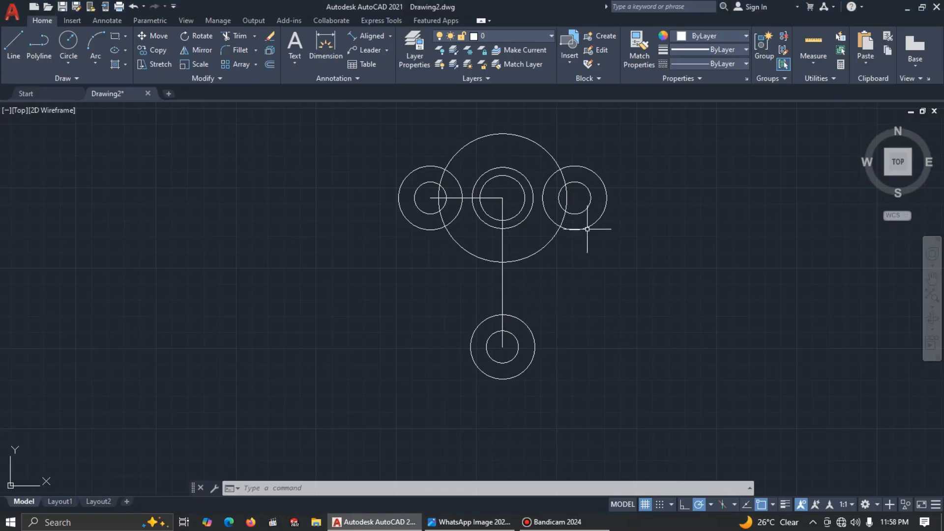
left_click(13, 43)
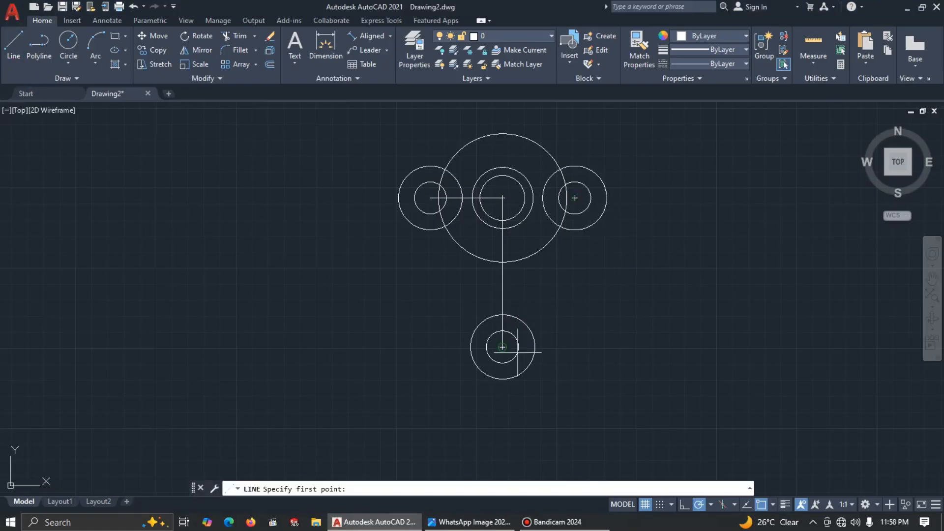
key("F8")
right_click(633, 326, "shift")
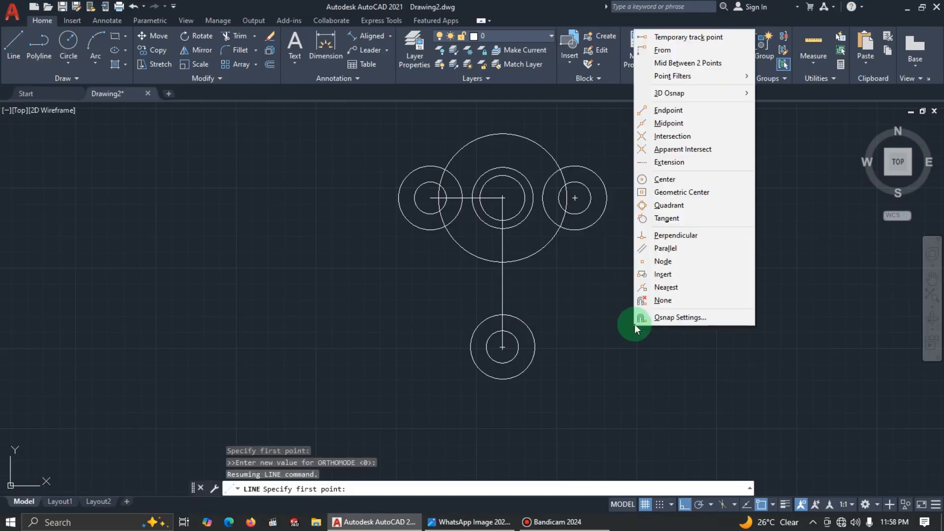
left_click(667, 218)
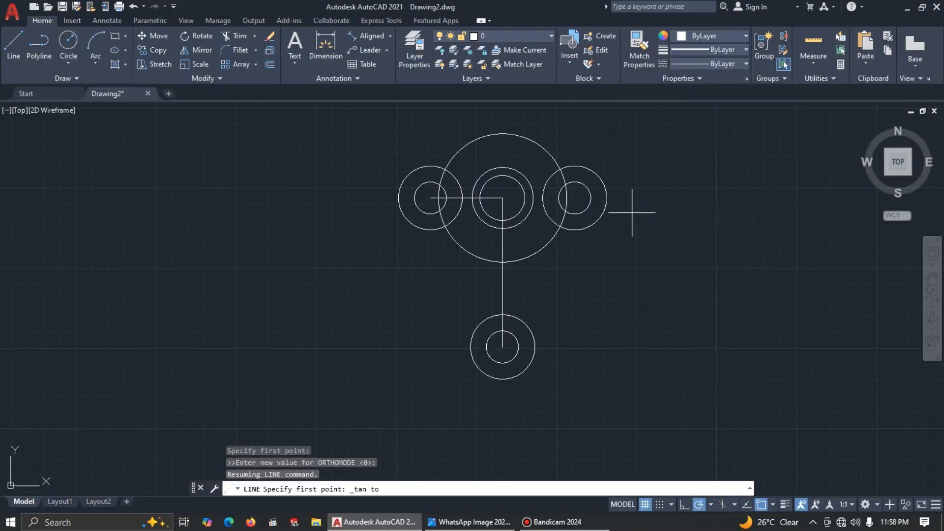
left_click(606, 205)
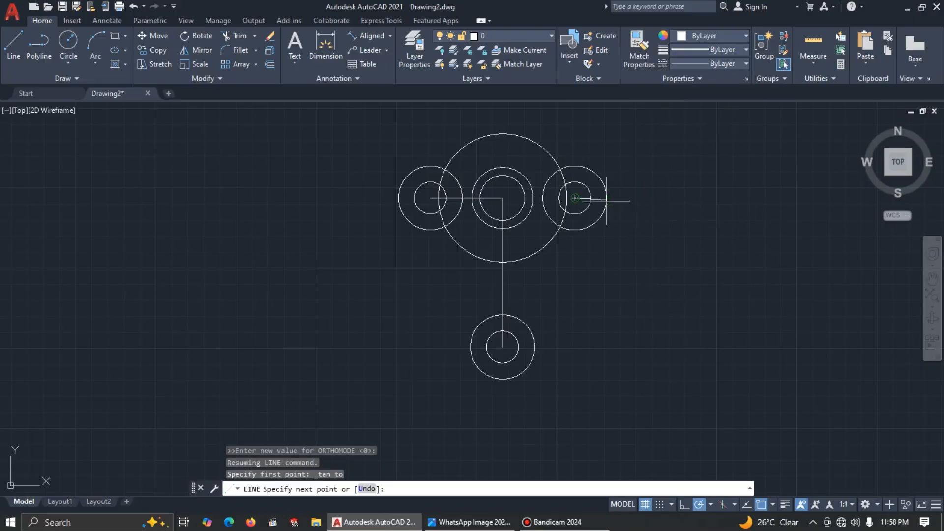
right_click(547, 370, "shift")
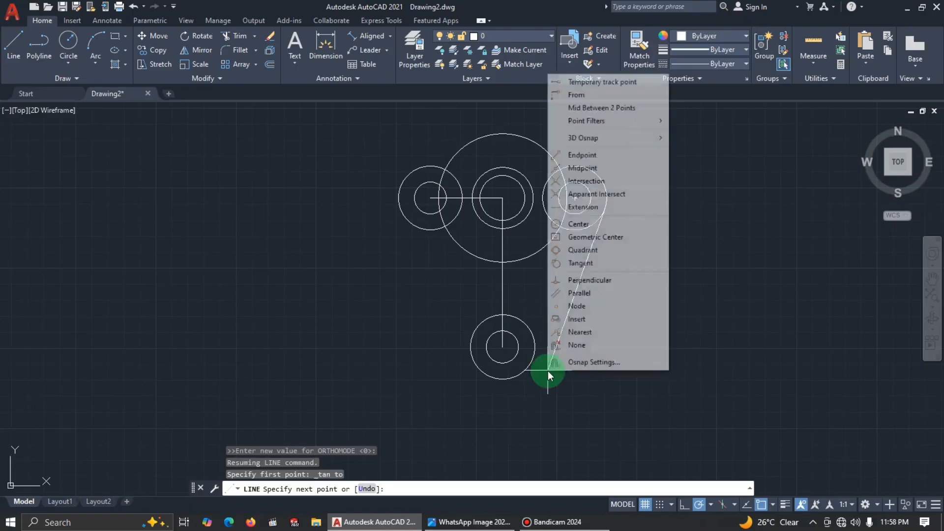
left_click(590, 263)
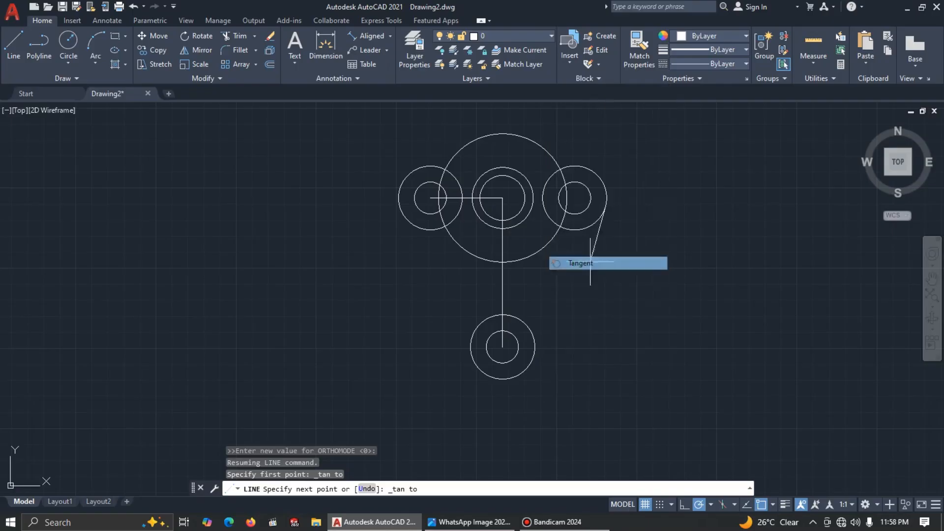
left_click(522, 373)
key("Escape")
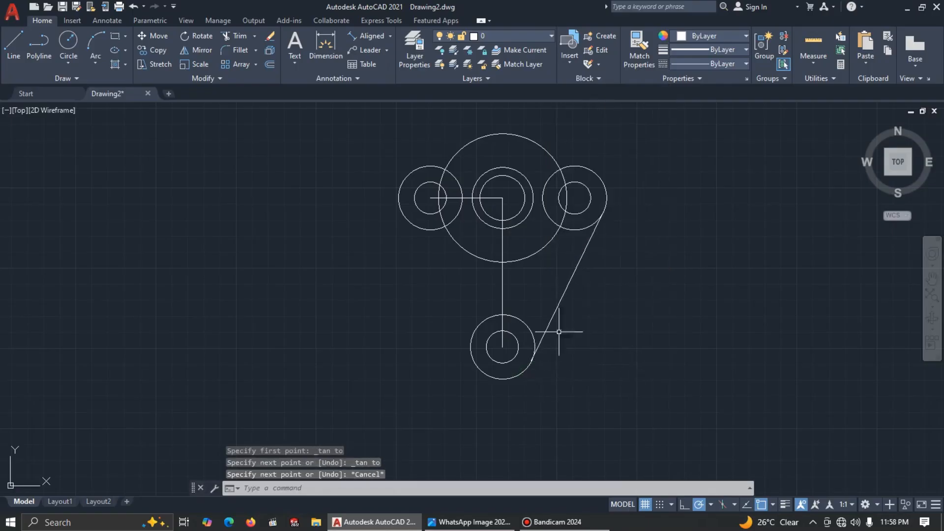
Step: Draw a circle of radius 80 tangent to the outer circles of the left and lower lobes, on their left side
key("alt+Tab")
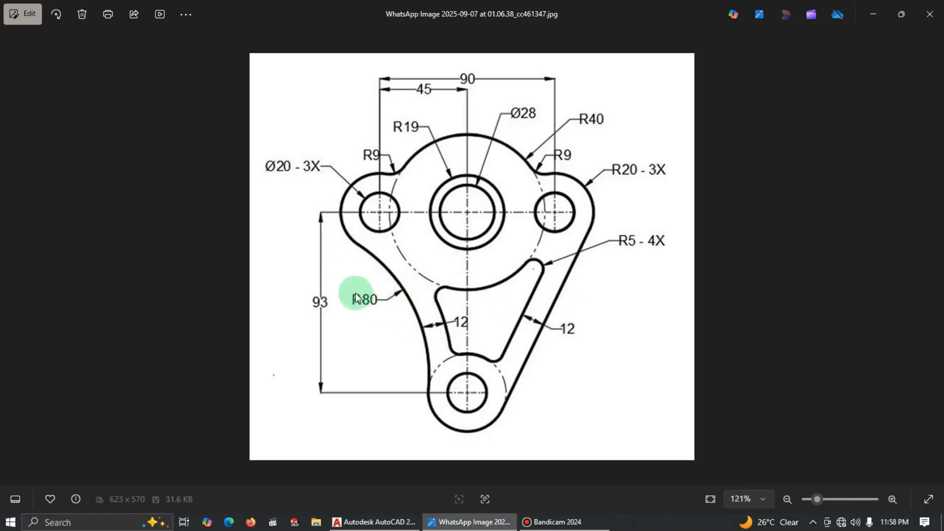
key("alt+Tab")
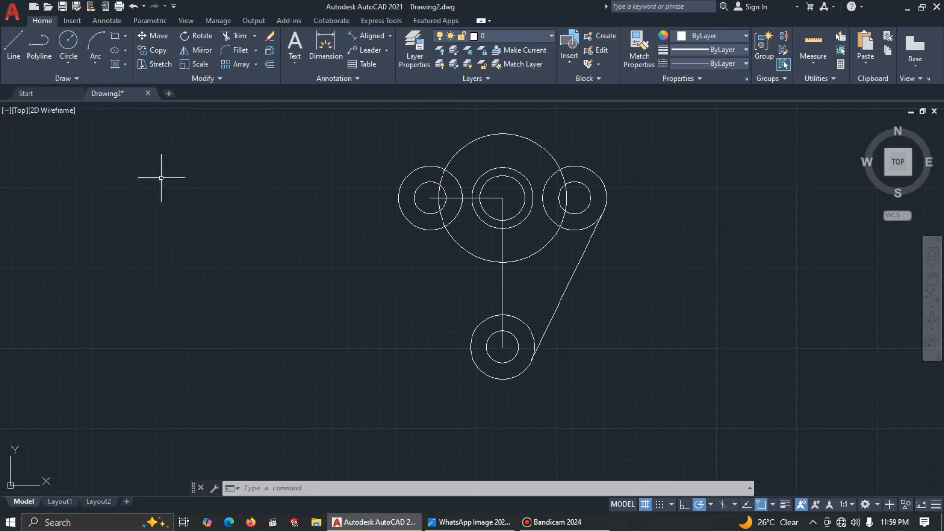
left_click(65, 64)
left_click(90, 191)
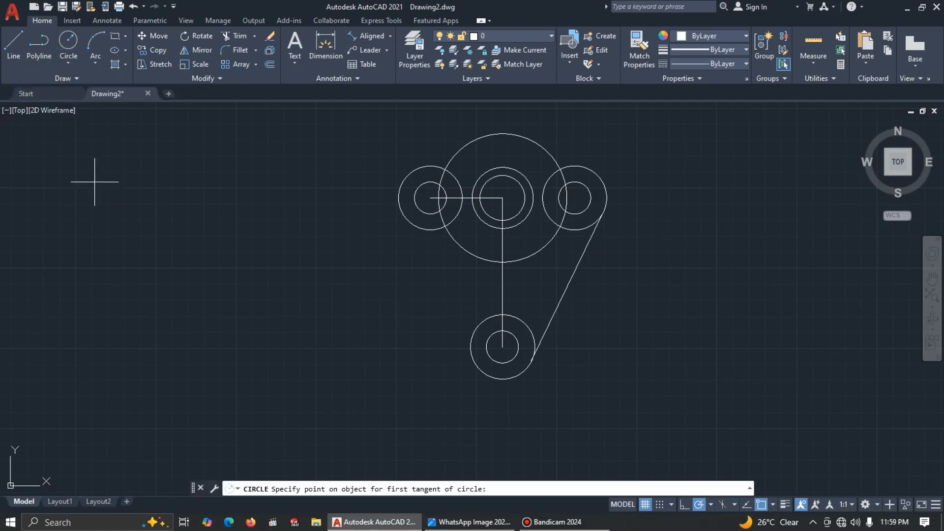
left_click(400, 218)
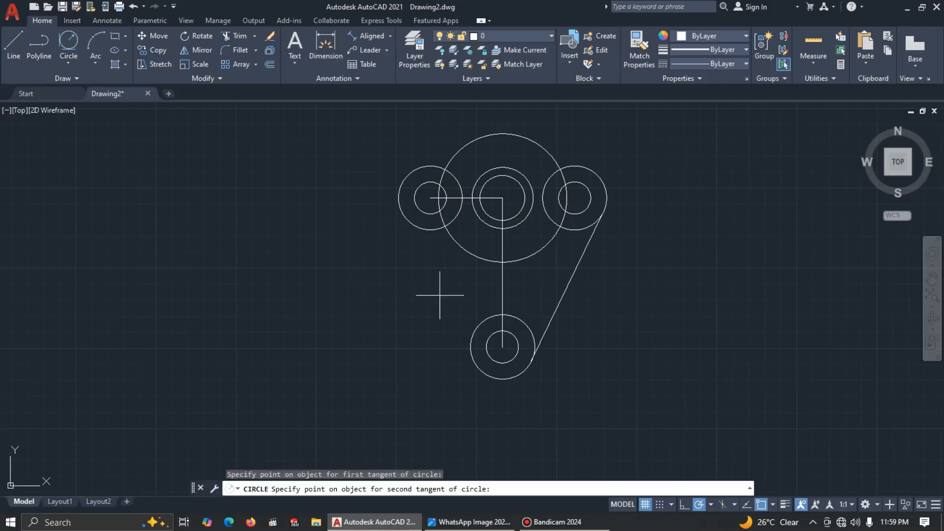
left_click(467, 329)
key("alt+Tab")
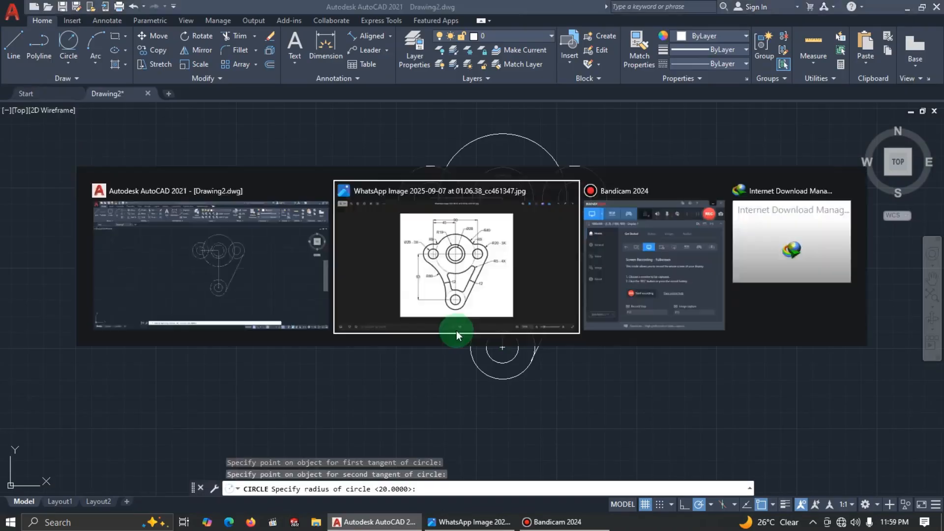
key("alt+Tab")
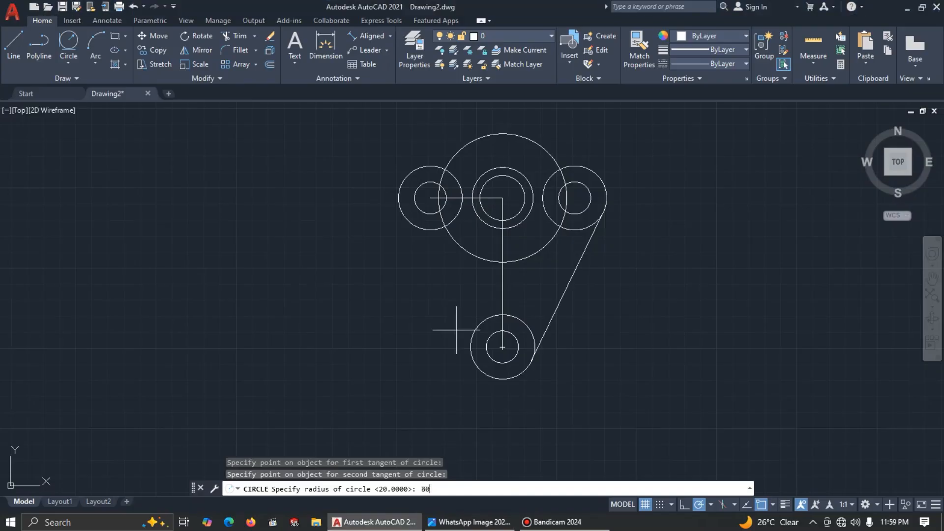
key("Return")
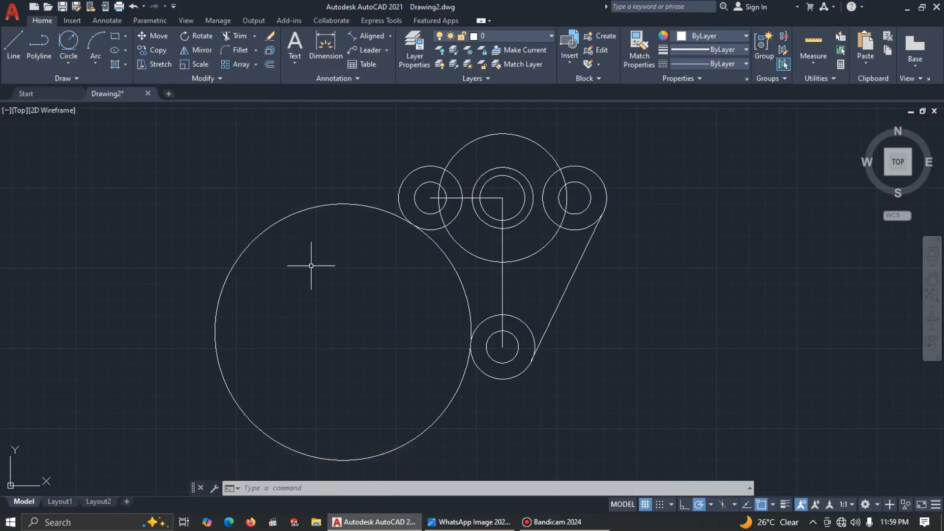
Step: Trim the radius 80 circle to its connecting arc and trim the overlapping arcs between the side lobes and the large central circle
type("tr")
key("Return")
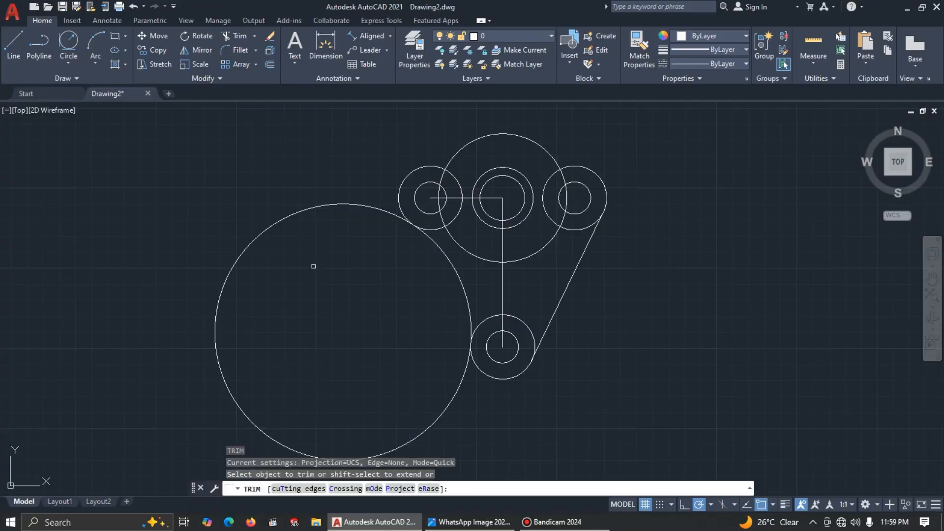
left_click(363, 207)
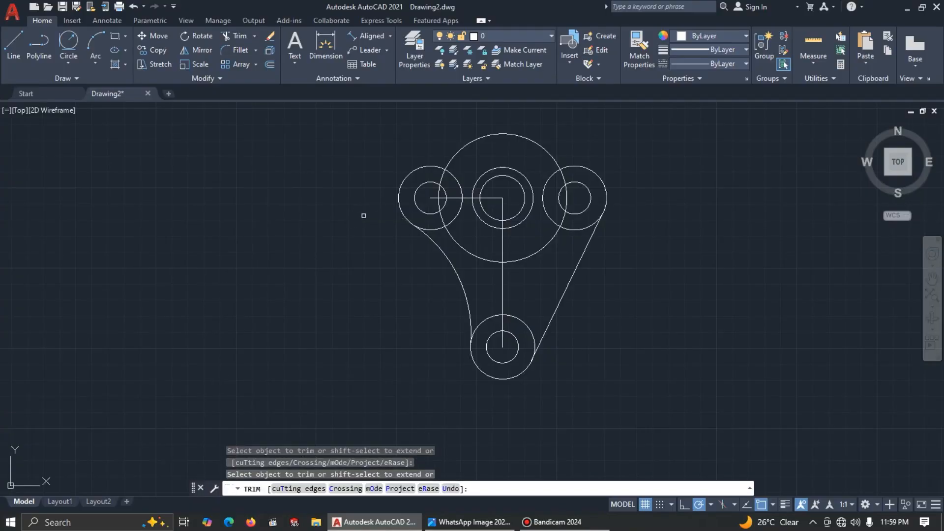
left_click(457, 212)
key("alt+Tab")
key("alt+Tab")
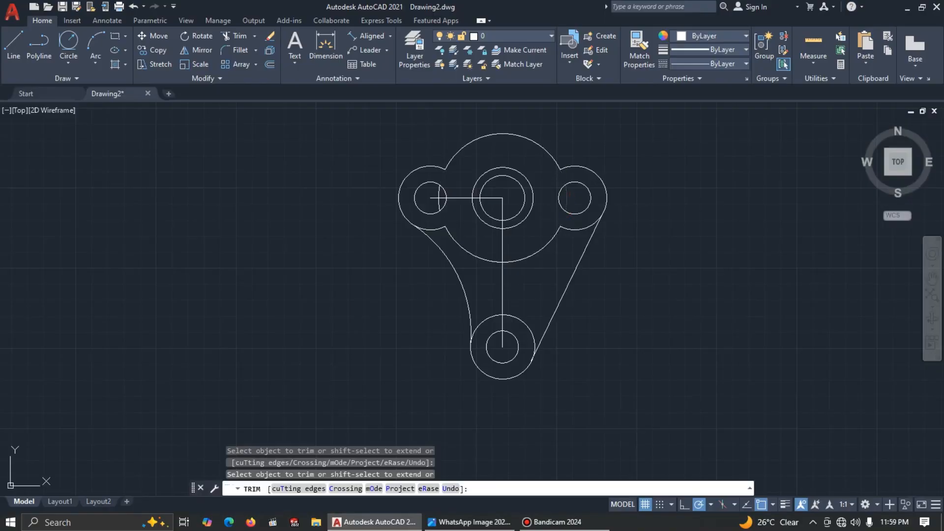
key("Escape")
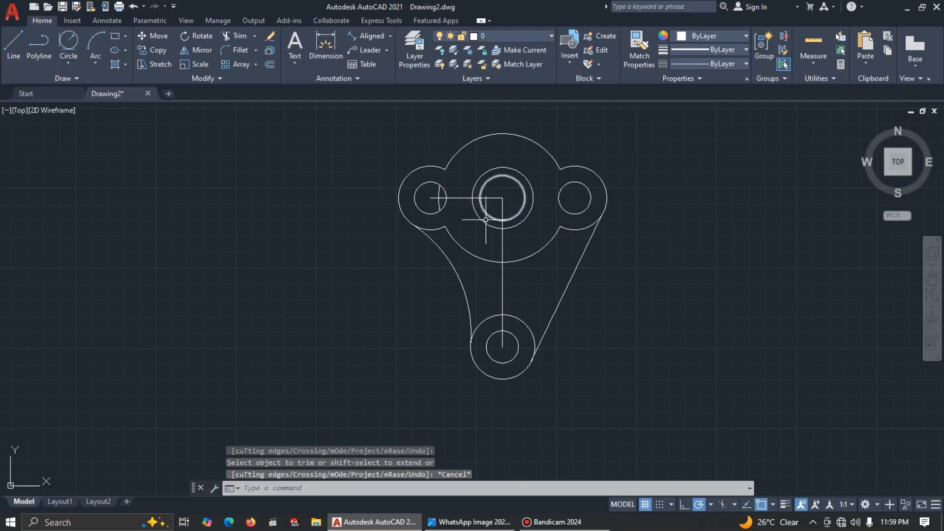
Step: Delete the leftover arc inside the left hole and the horizontal construction line
scroll(437, 195, "up", 2)
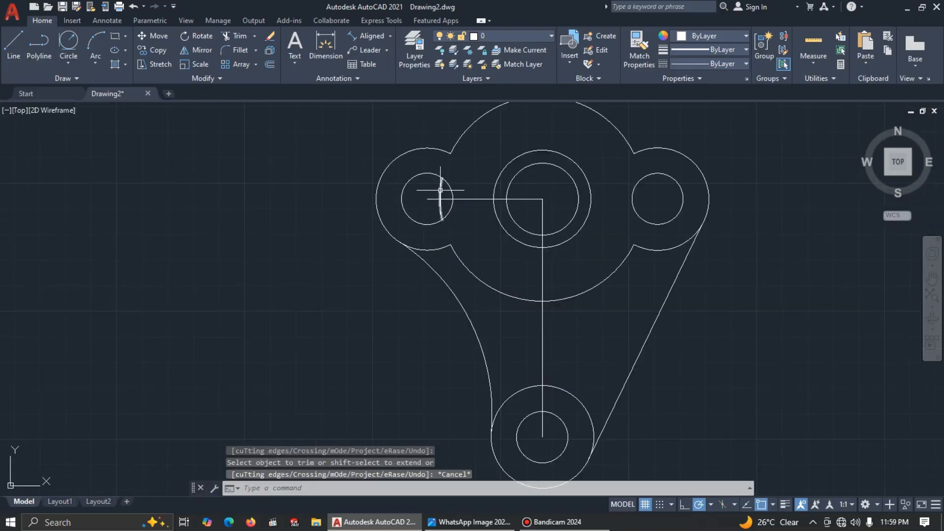
left_click(439, 196)
key("Delete")
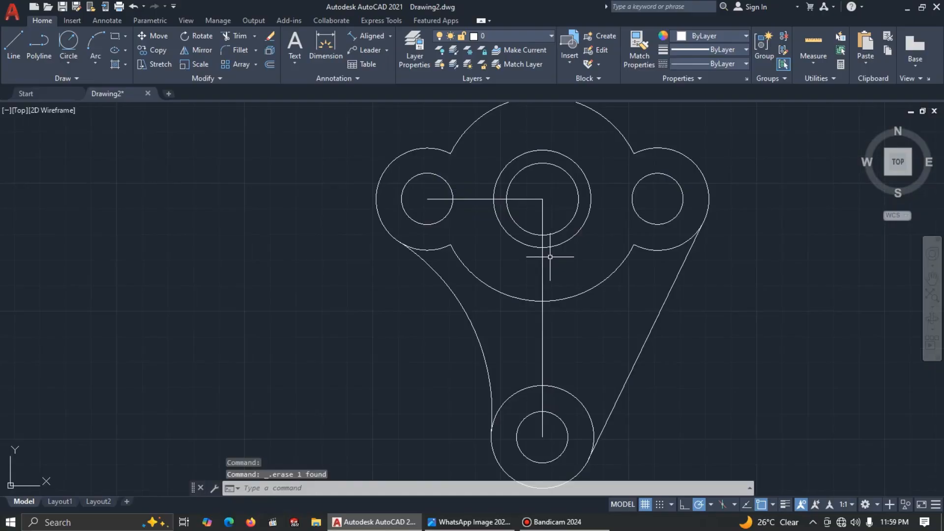
left_click(475, 199)
key("Delete")
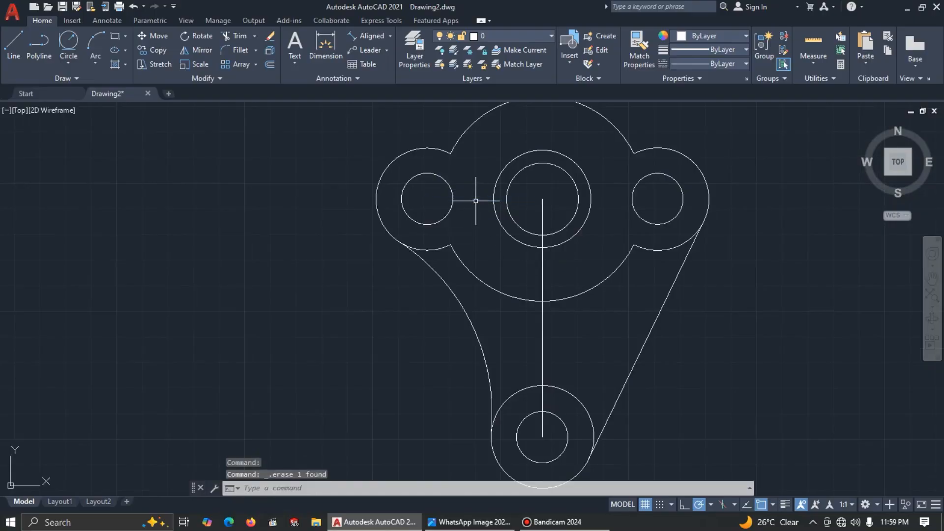
Step: Draw a radius 9 circle tangent to the large central arc and the right lobe's outer arc, in their upper corner
key("alt+Tab")
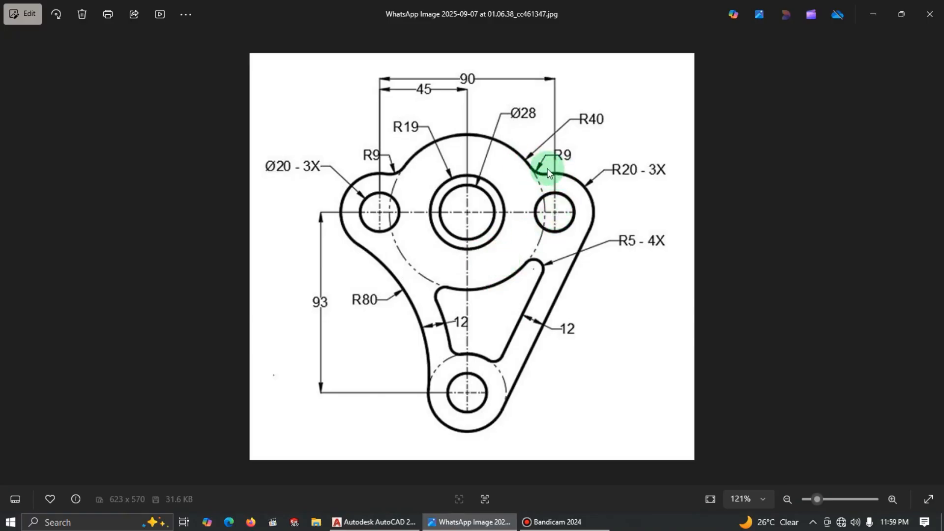
key("alt+Tab")
scroll(597, 184, "up", 1)
middle_click_drag(596, 184, 509, 226)
scroll(518, 222, "down", 1)
left_click(69, 41)
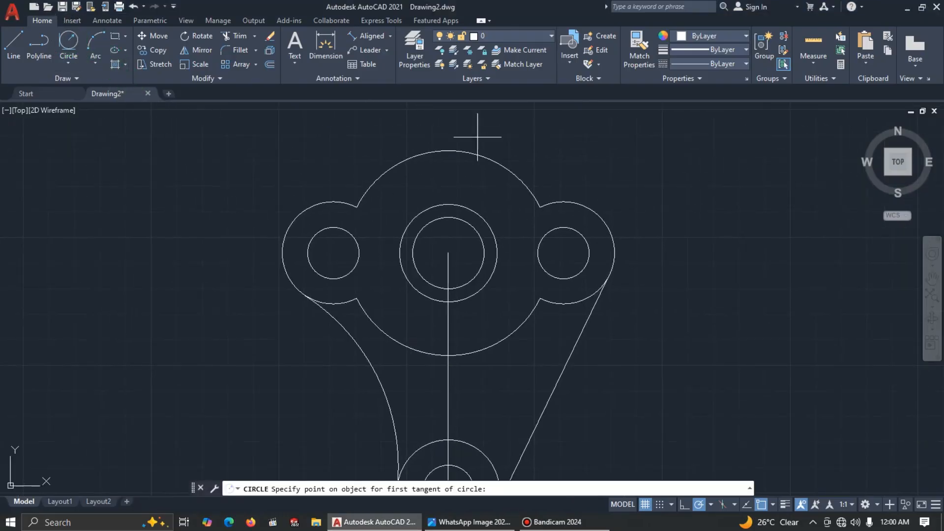
left_click(531, 182)
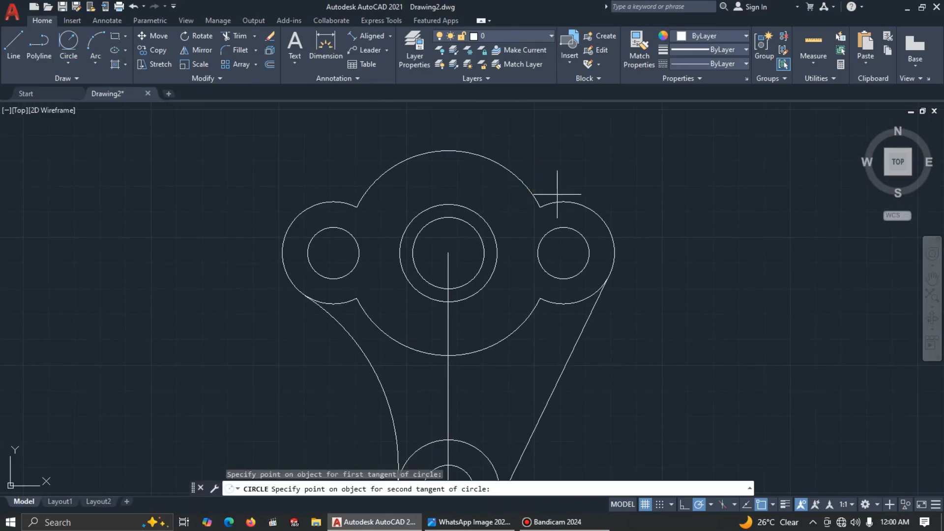
left_click(547, 200)
type("9")
key("Return")
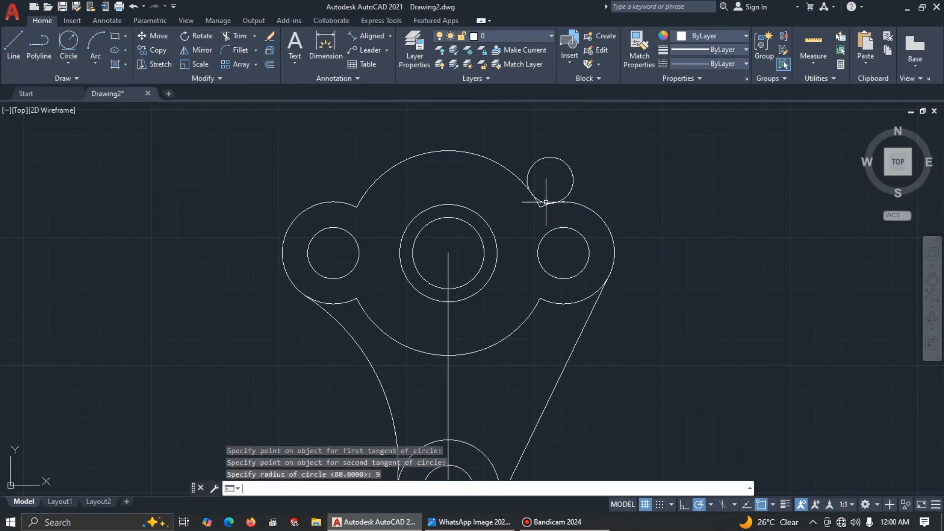
Step: Trim the radius 9 circle to its connecting arc and cut away the sharp corner beneath it on the right lobe
type("TR")
key("Return")
left_click(570, 168)
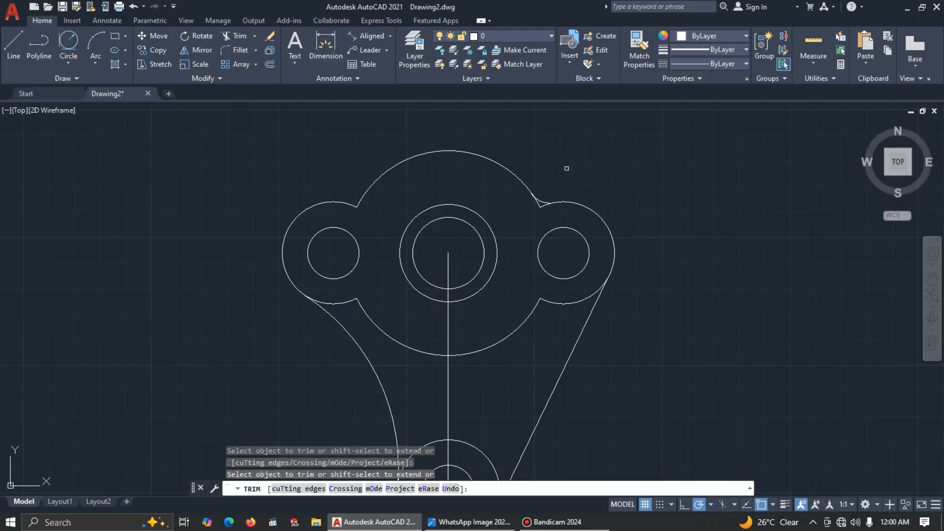
left_click(542, 204)
key("Escape")
Step: Mirror the radius 9 blend arc across the vertical centre line through the central circles, keeping the original
left_click(543, 201)
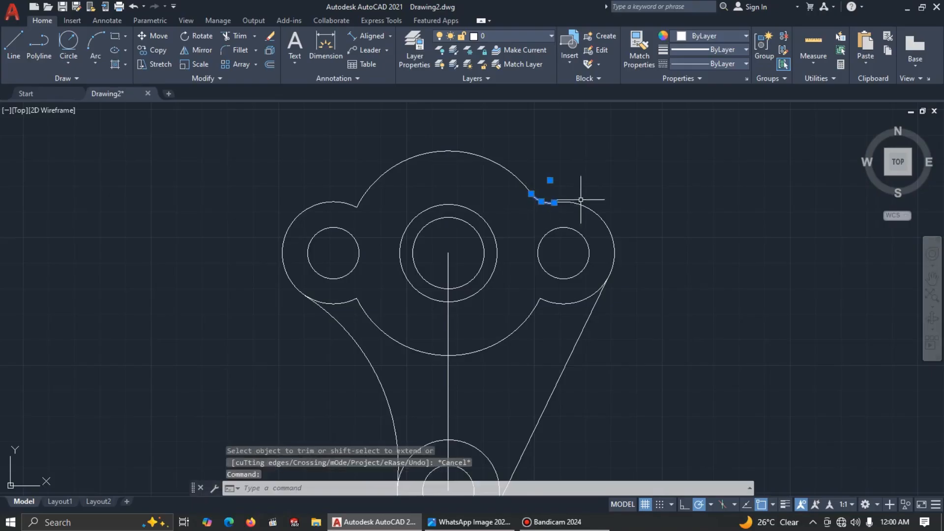
type("mi")
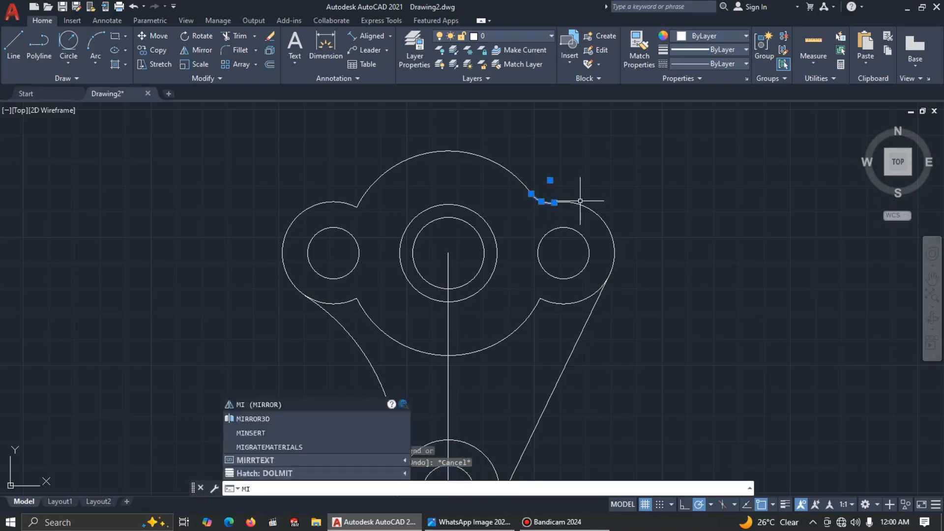
key("Return")
left_click(448, 252)
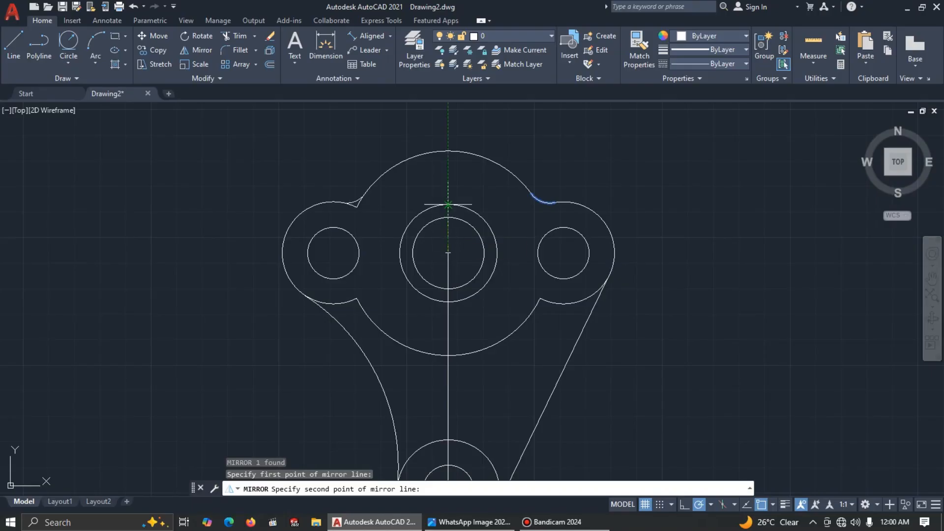
left_click(451, 195)
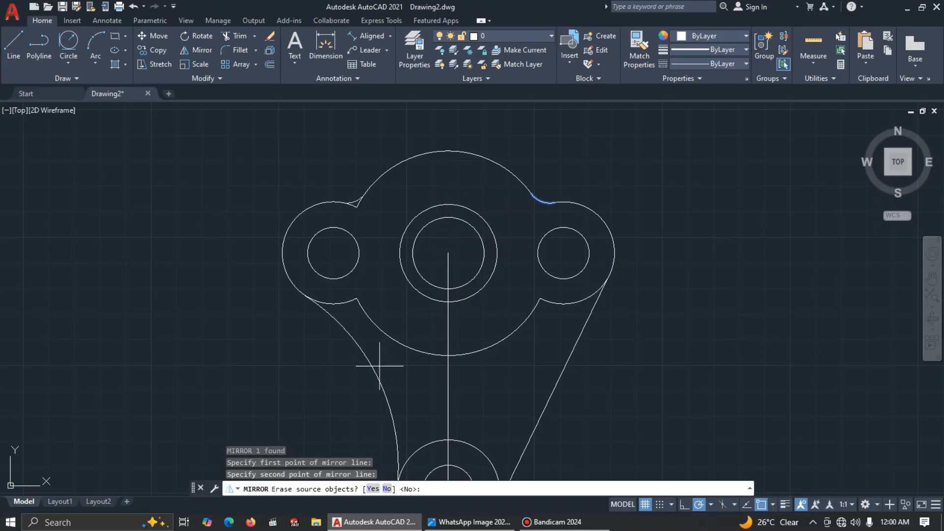
left_click(387, 489)
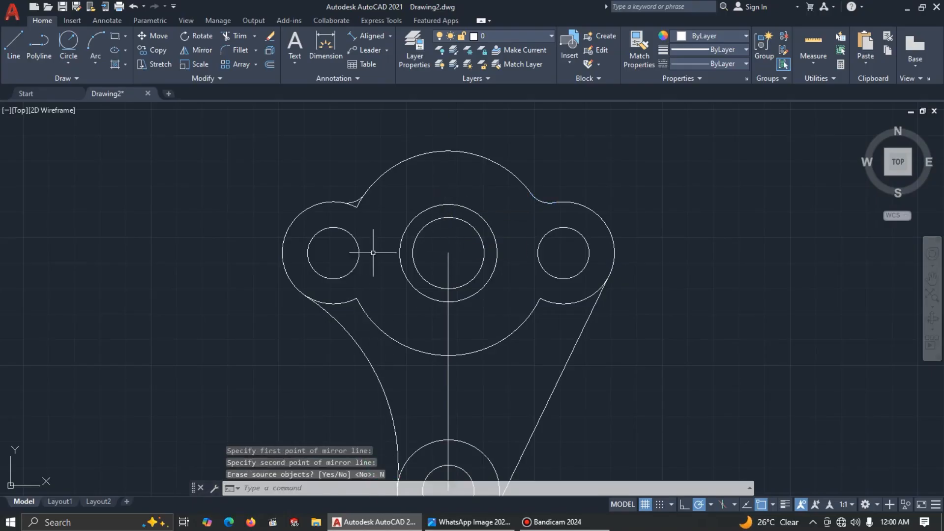
Step: Trim the sharp corner beneath the mirrored blend arc at the top of the left lobe
type("tr")
key("Return")
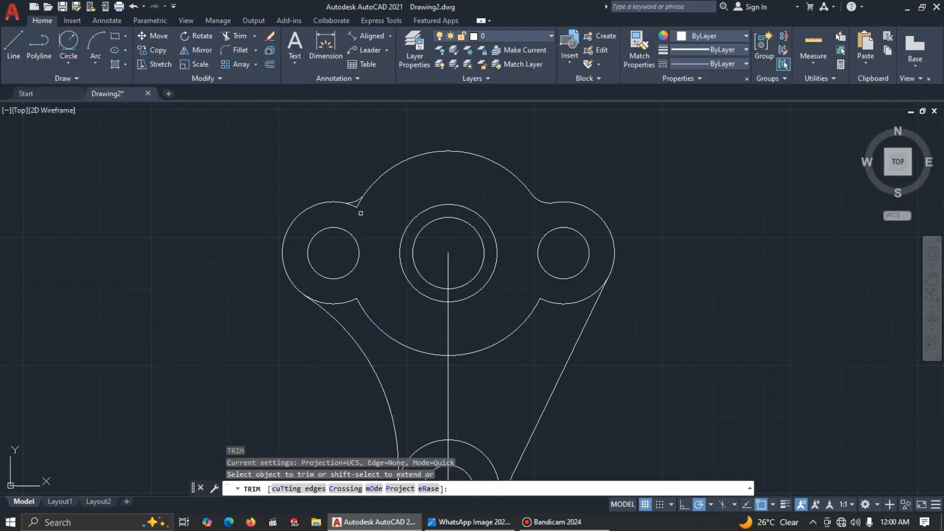
scroll(359, 213, "up", 2)
left_click(340, 202)
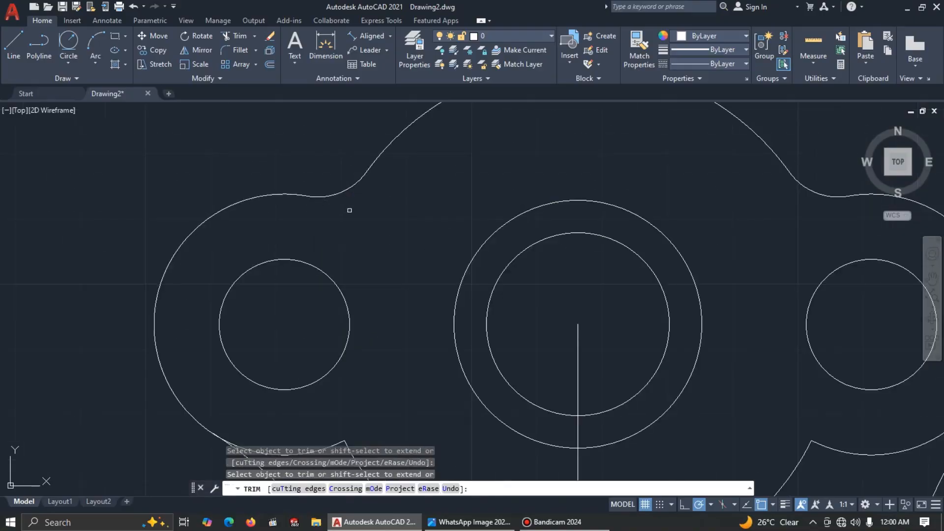
scroll(347, 210, "down", 5)
Step: Offset the right tangent line and the left radius 80 arc 12 units towards the inside of the bracket
key("alt+Tab")
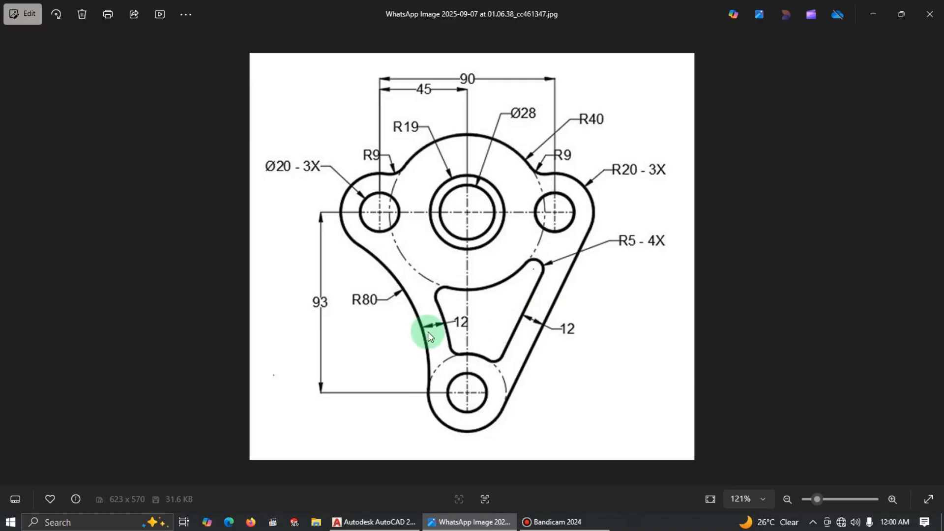
key("alt+Tab")
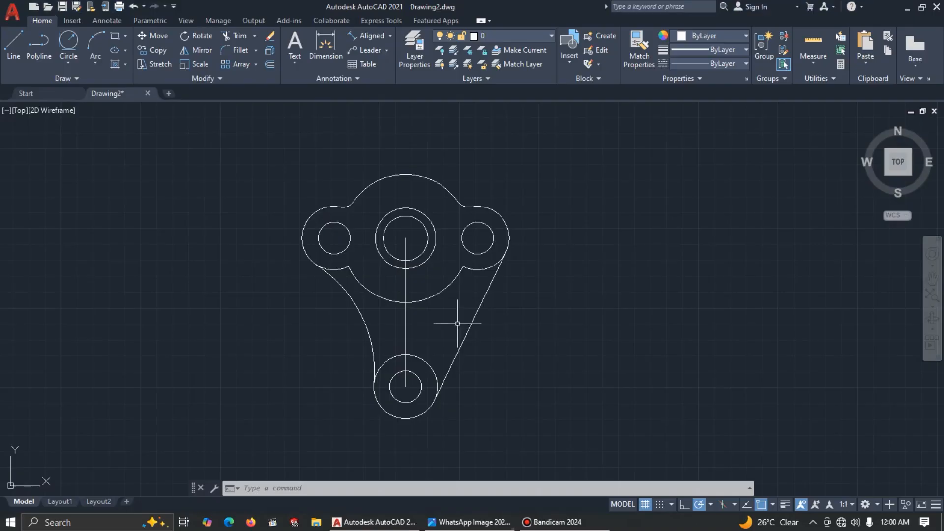
key("Escape")
key("Escape")
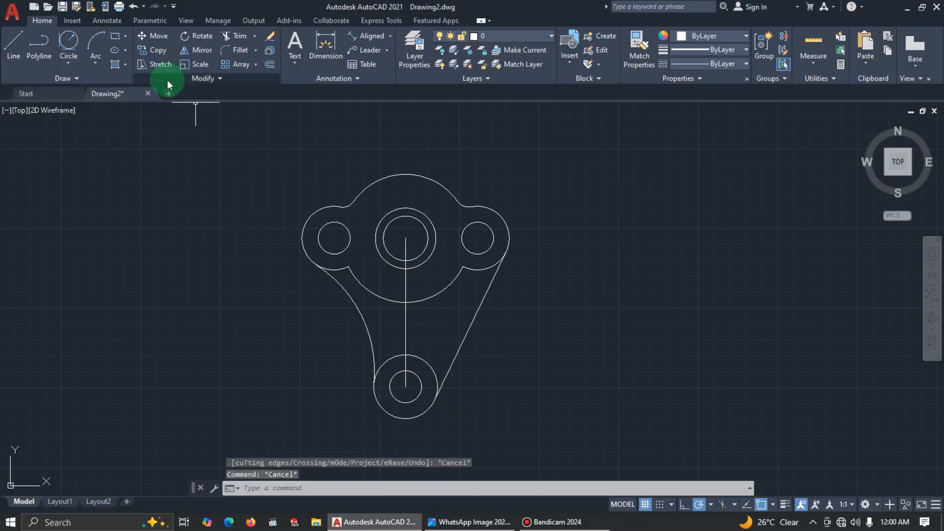
left_click(271, 67)
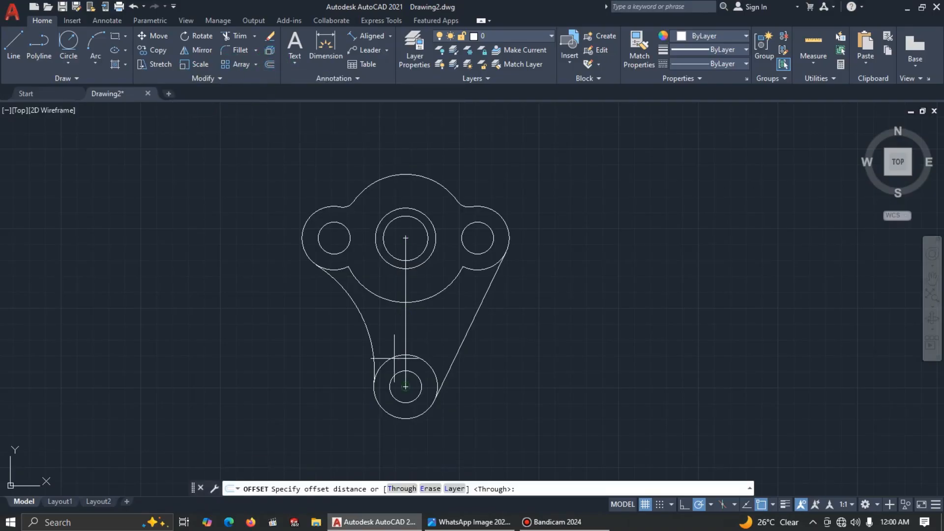
left_click(312, 491)
key("Return")
left_click(472, 330)
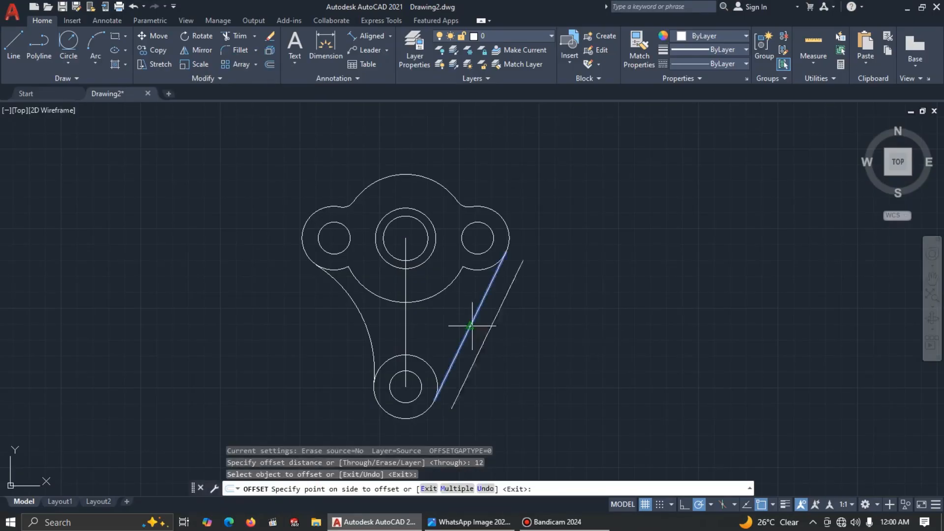
left_click(441, 315)
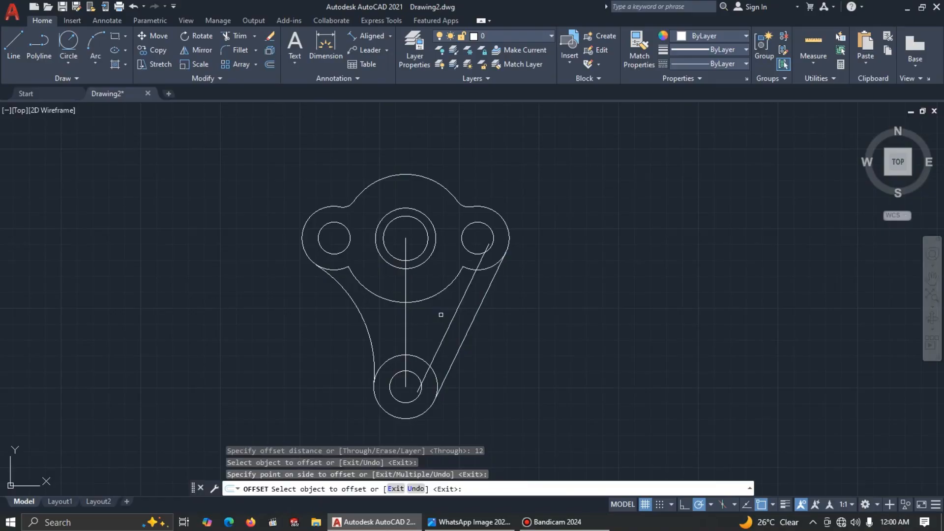
left_click(366, 321)
left_click(394, 316)
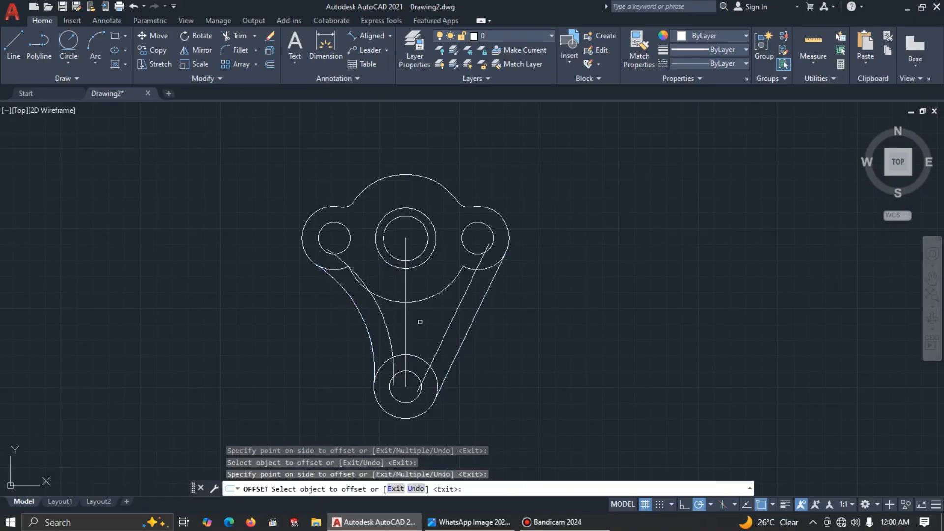
key("alt+Tab")
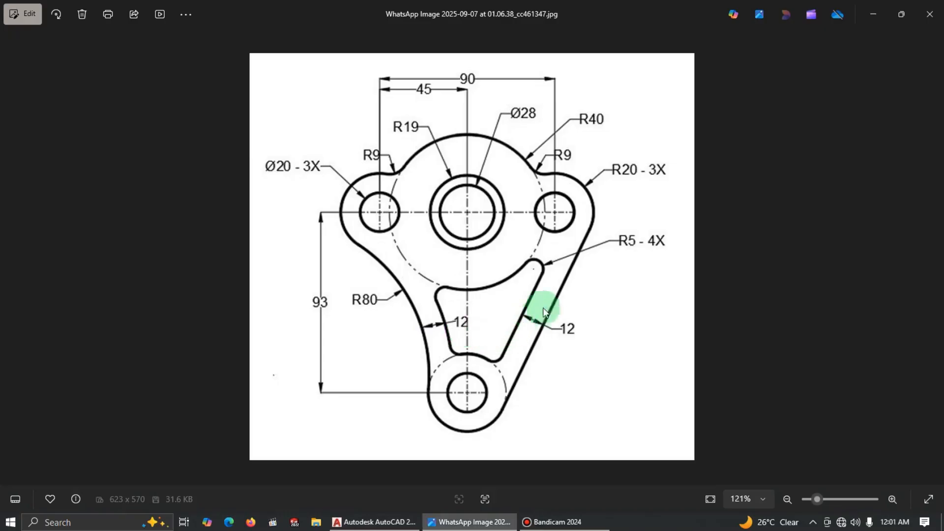
key("alt+Tab")
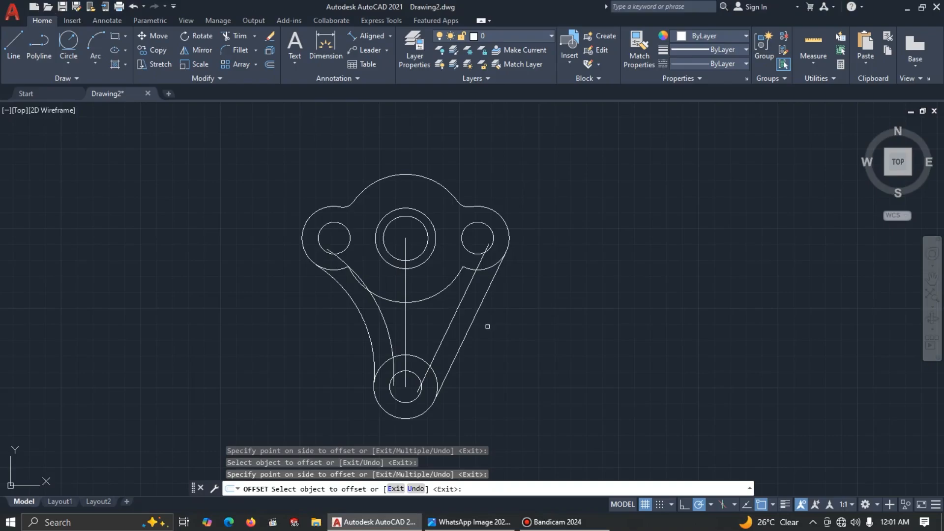
key("Escape")
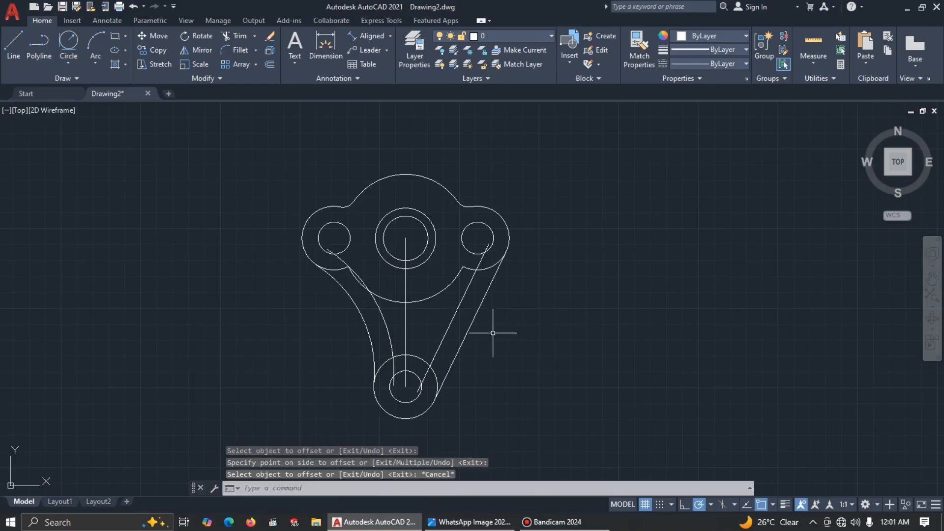
Step: Trim the upper ends of the offset line to the right lobe's outer arc and of the offset arc to the large central arc
key("alt+Tab")
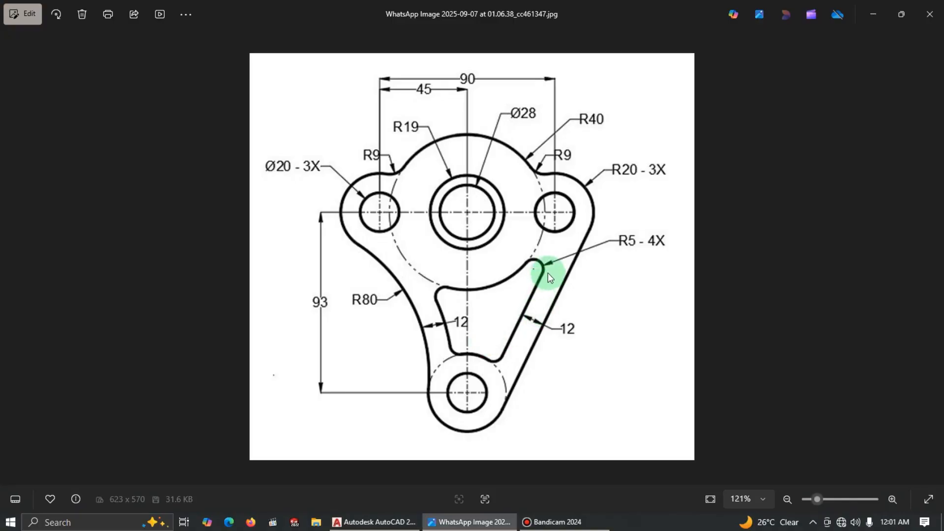
key("alt+Tab")
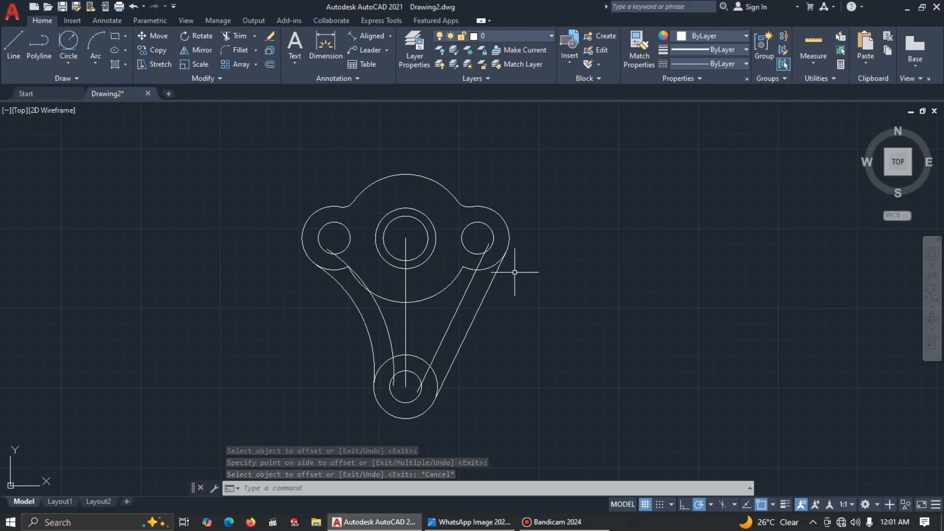
type("tr")
key("Return")
left_click(483, 259)
left_click(482, 253)
scroll(483, 252, "up", 4)
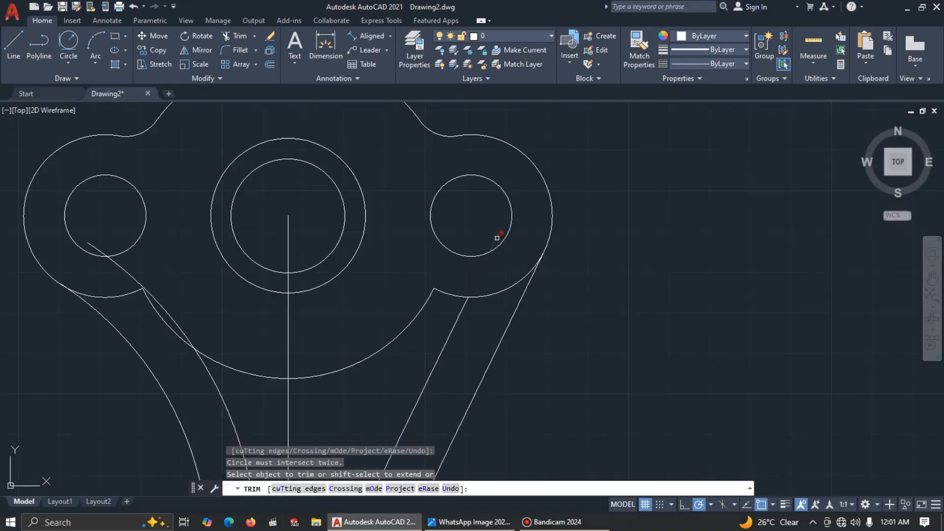
left_click(498, 239)
mouse_move(121, 257)
left_mouse_down()
mouse_move(112, 267)
mouse_move(98, 250)
left_mouse_up()
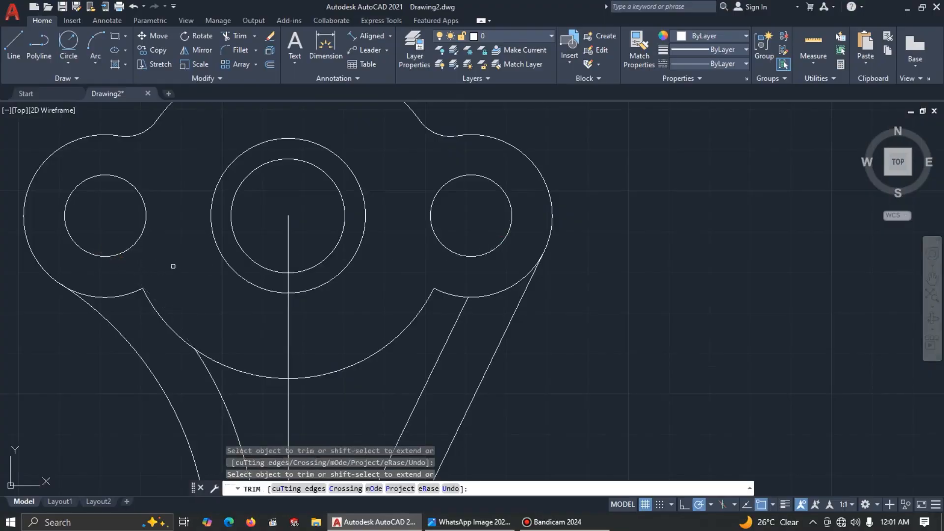
Step: Trim the lower ends of the offset arc and offset line back to the lower lobe's outer circle
scroll(247, 307, "down", 2)
middle_click_drag(371, 350, 430, 313)
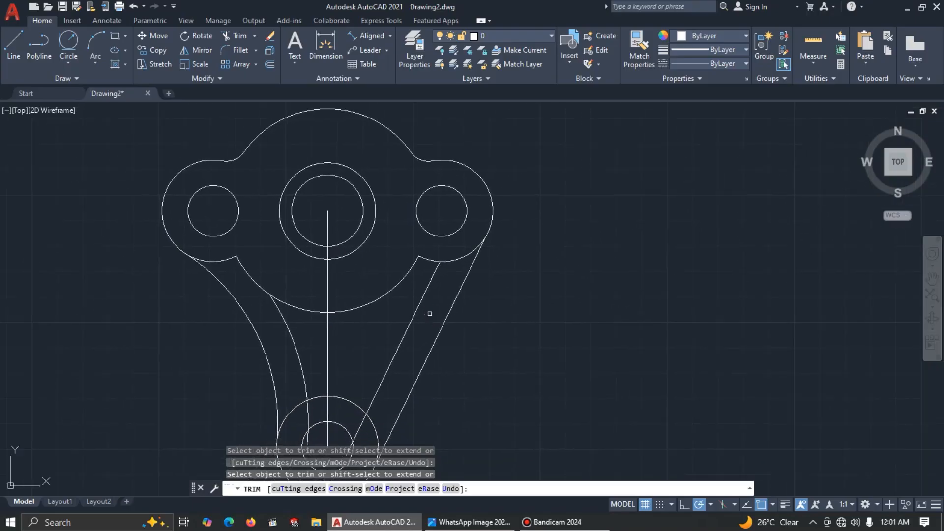
middle_click_drag(307, 416, 362, 368)
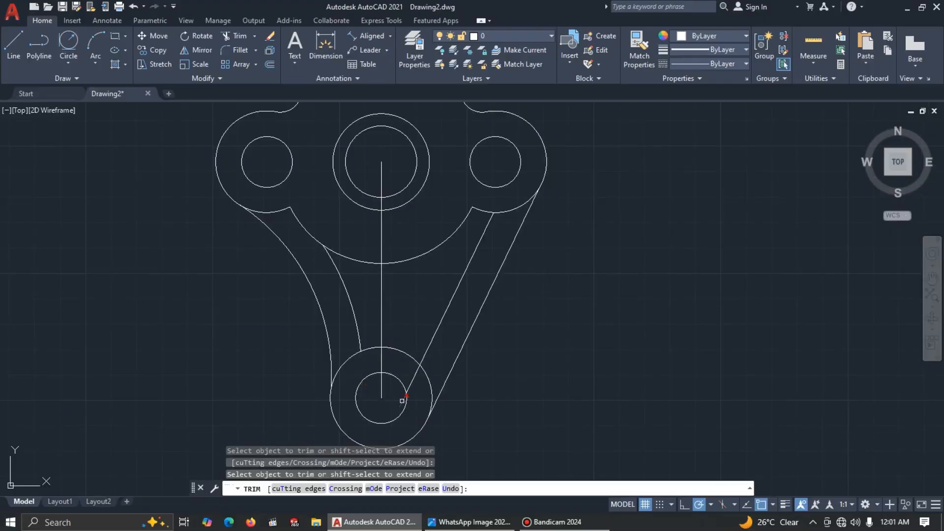
key("alt+Tab")
left_click(403, 375)
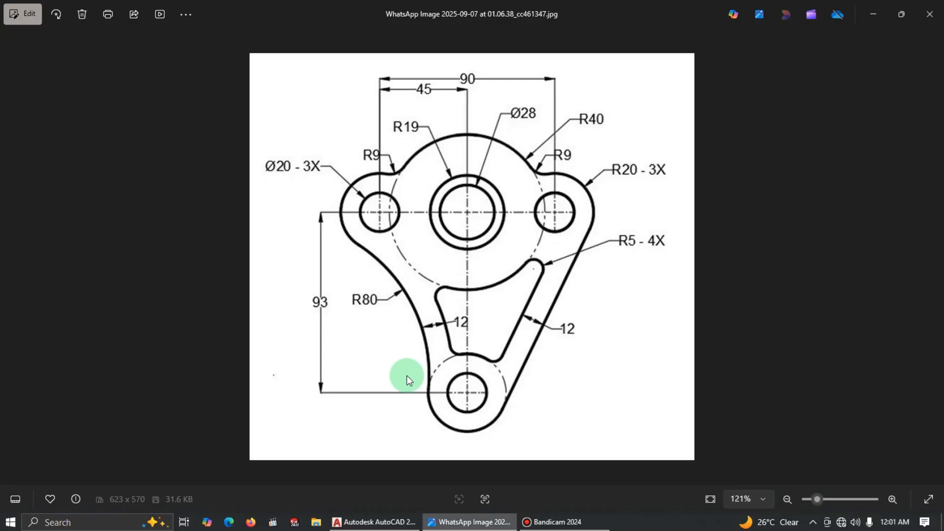
key("alt+Tab")
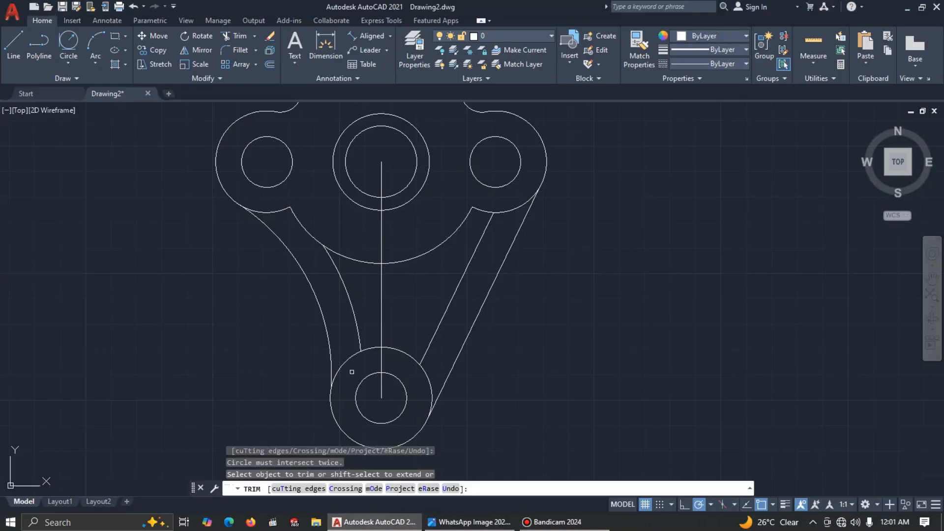
Step: Trim the lower lobe's outer circle on both sides between the outer edges and the offset edges, keeping the arc above the hole
left_click(347, 361)
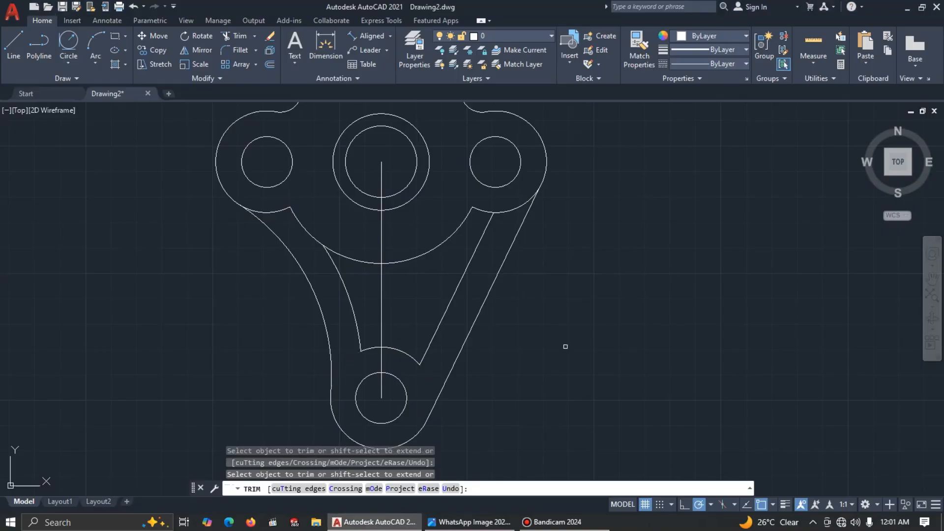
key("alt+Tab")
left_click(562, 349)
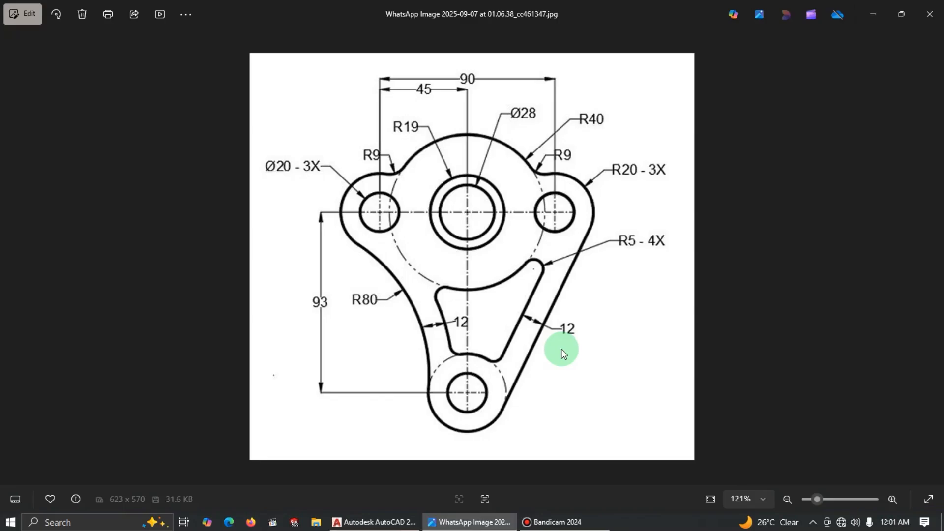
key("alt+Tab")
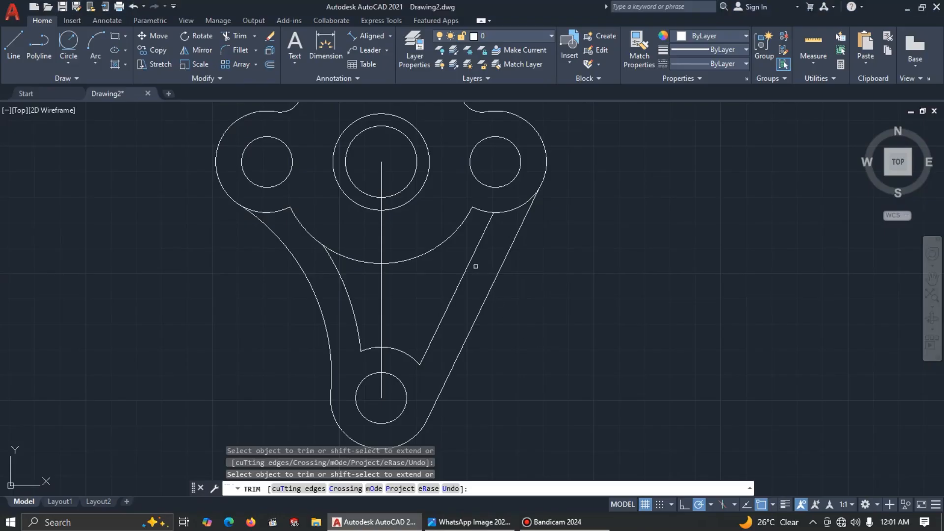
key("Escape")
Step: Draw a radius 5 circle tangent to the left offset arc and the large central arc in the cutout's upper left corner
left_click(334, 262)
key("alt+Tab")
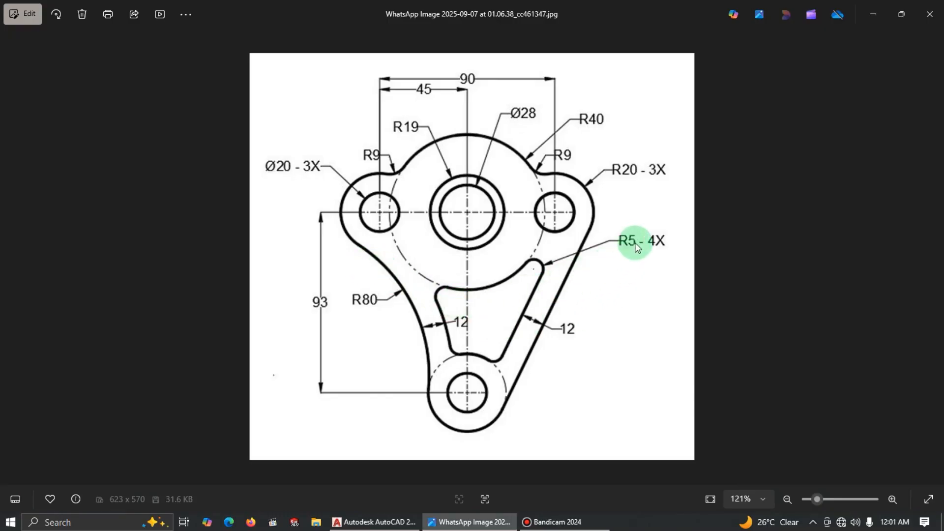
key("alt+Tab")
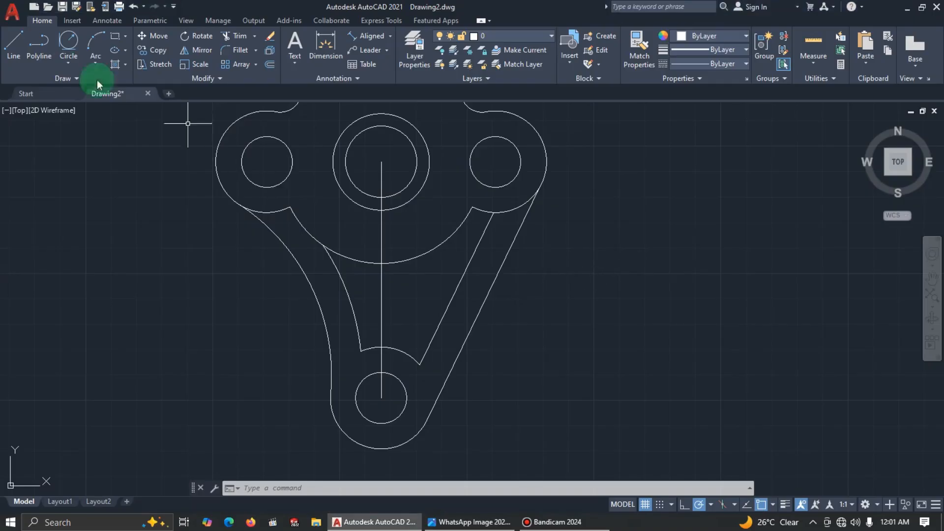
left_click(67, 43)
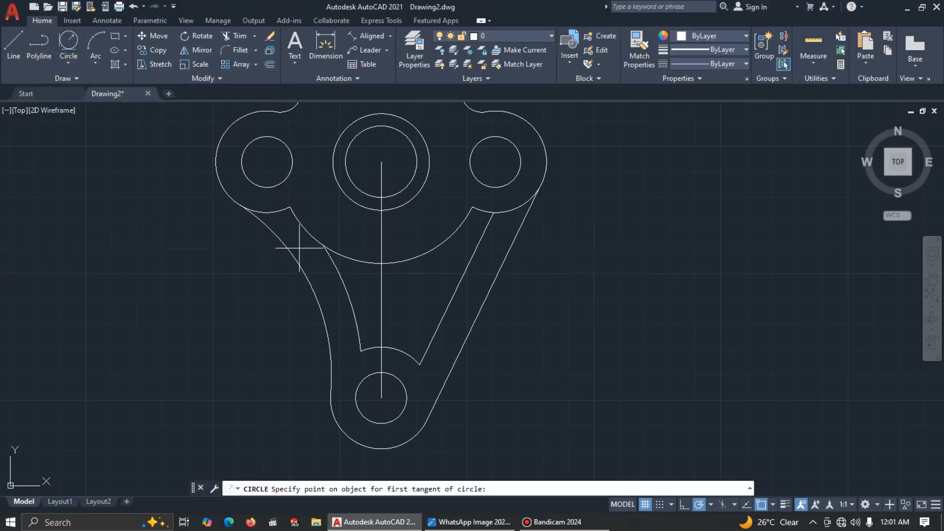
left_click(346, 283)
left_click(366, 261)
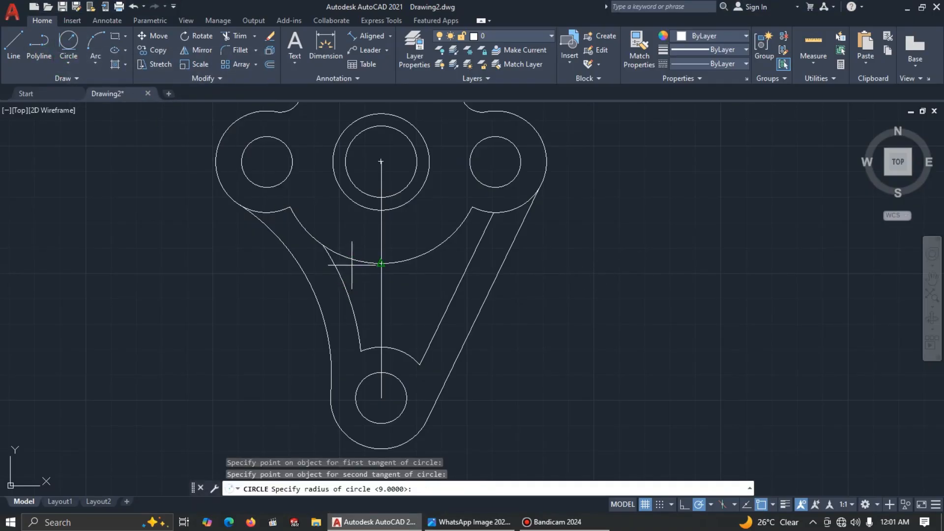
type("5")
key("Return")
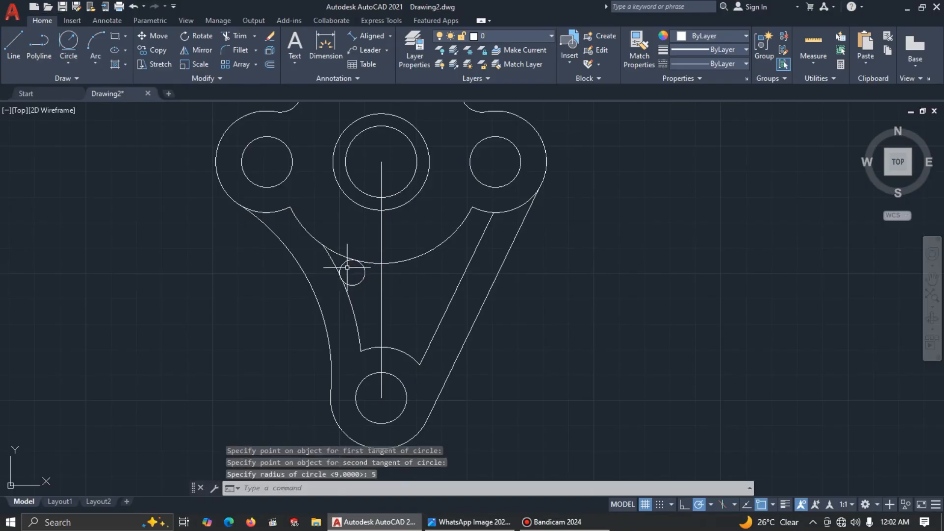
Step: Draw a radius 5 circle tangent to the left offset arc and the lower lobe's arc in the cutout's lower left corner
left_click(378, 355)
key("alt+Tab")
key("alt+Tab")
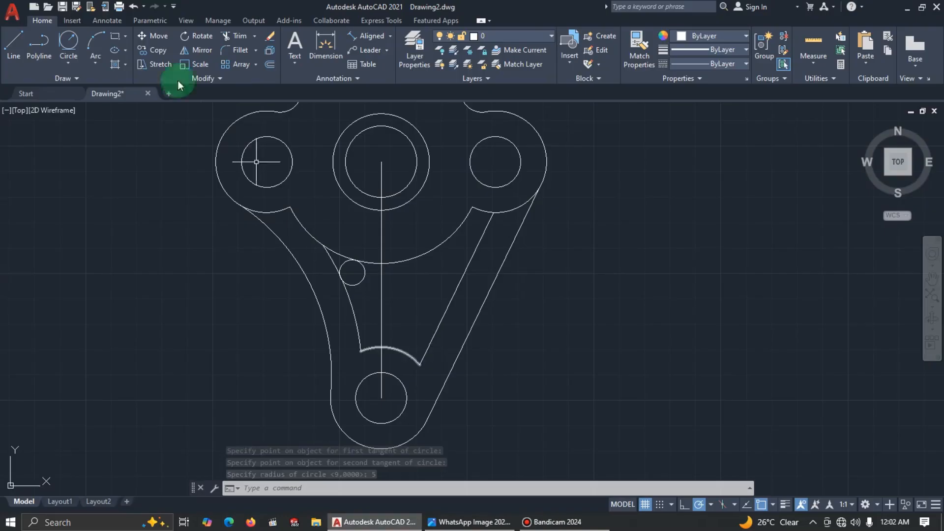
left_click(68, 43)
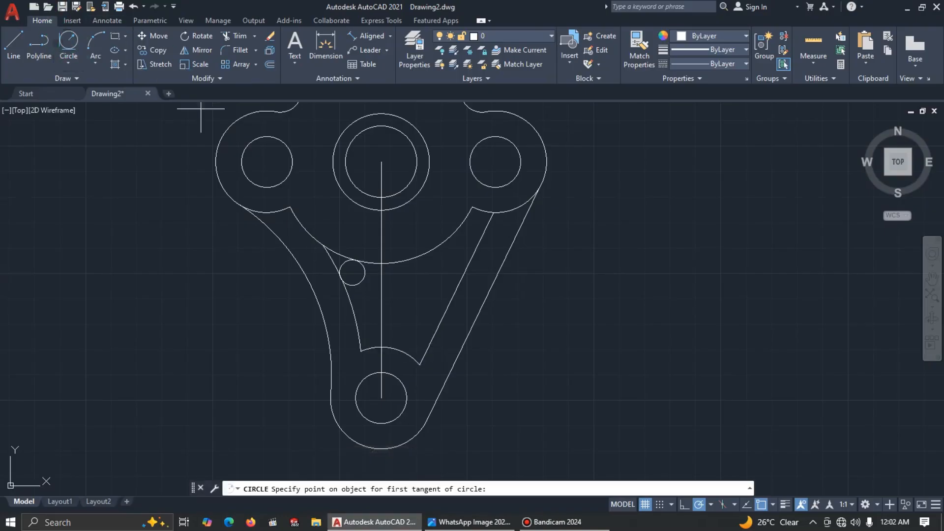
left_click(357, 330)
left_click(372, 344)
type("5")
key("Return")
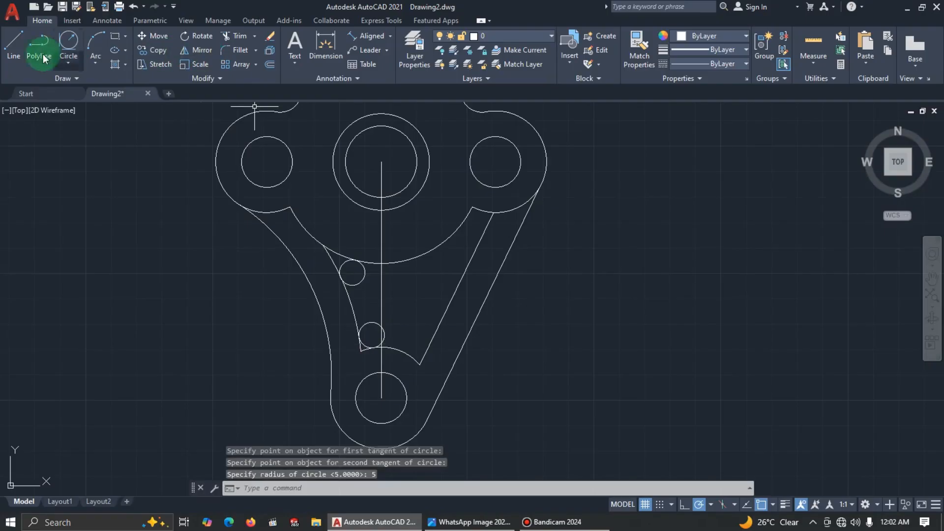
Step: Draw a radius 5 circle tangent to the lower lobe's arc and the right offset line in the cutout's lower right corner
left_click(69, 41)
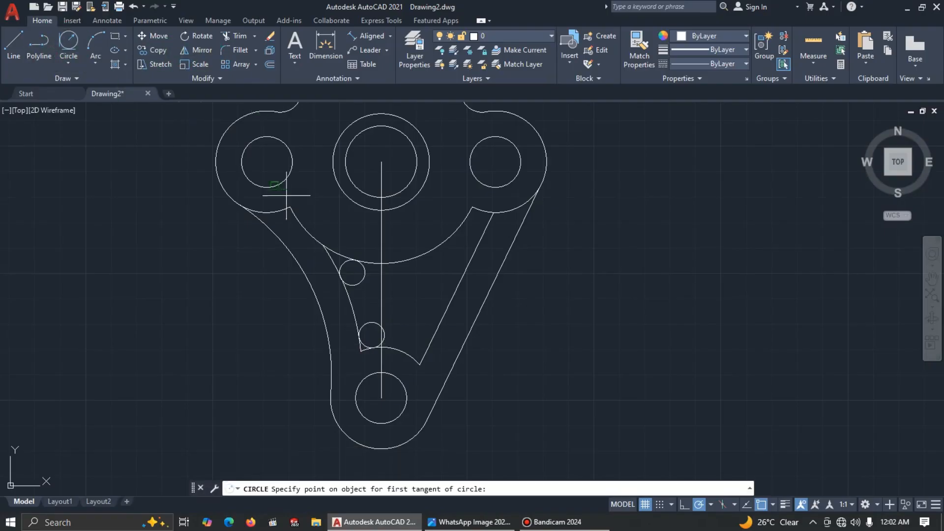
left_click(407, 348)
left_click(432, 338)
type("5")
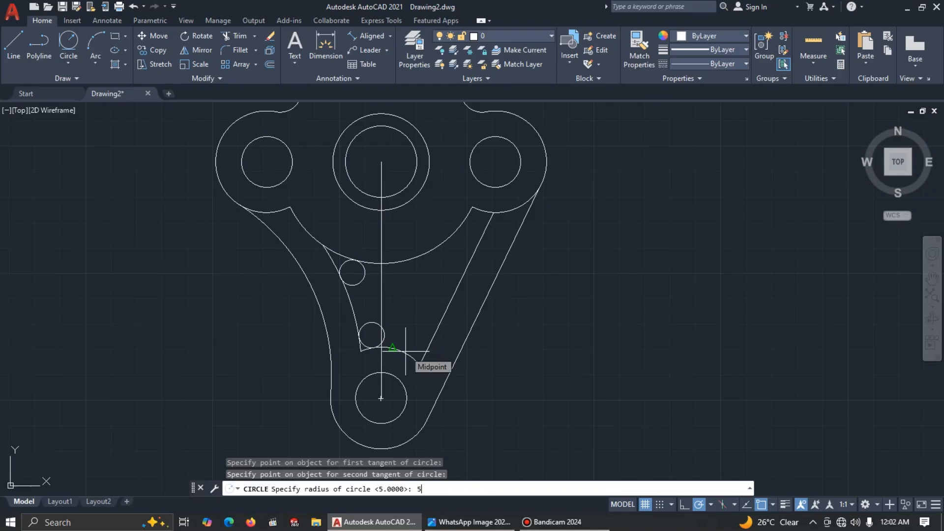
key("Return")
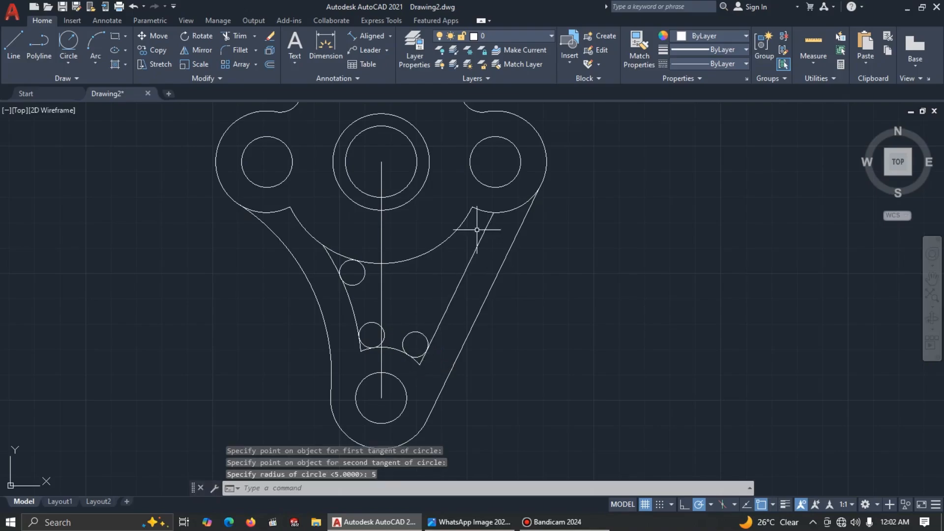
Step: Draw a radius 5 circle tangent to the large central arc and the right offset line in the cutout's upper right corner
key("alt+Tab")
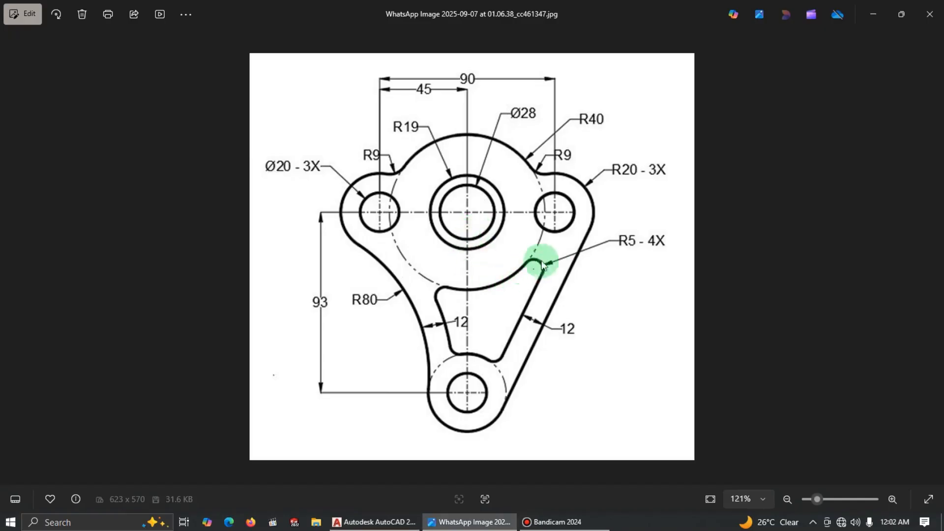
key("alt+Tab")
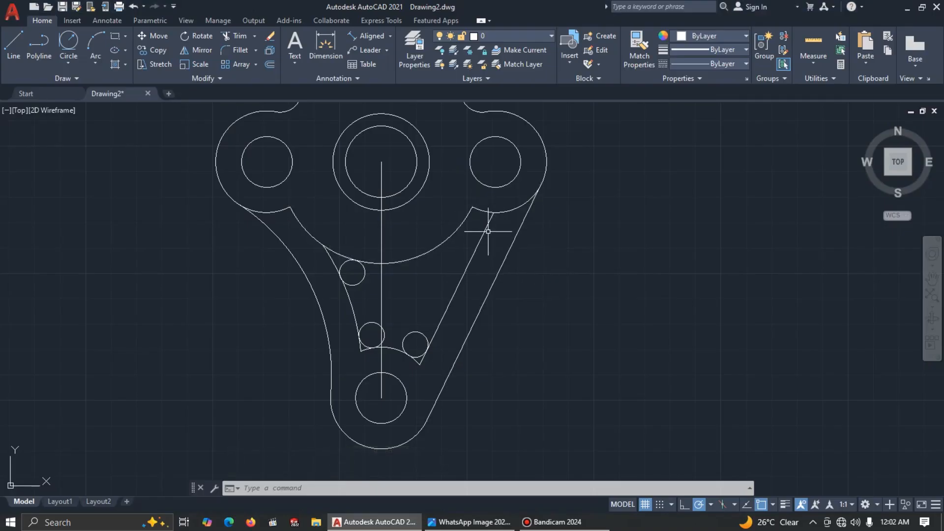
key("alt+Tab")
key("alt+Tab")
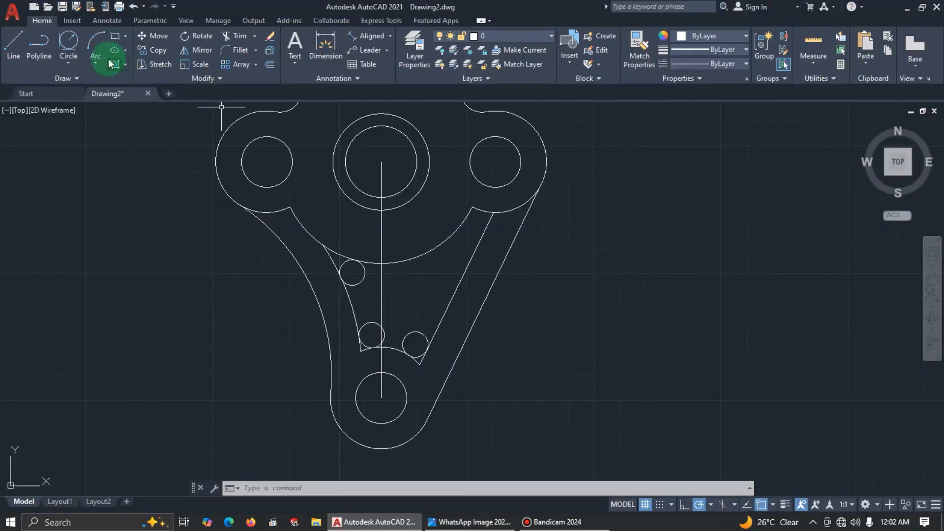
left_click(69, 43)
left_click(450, 216)
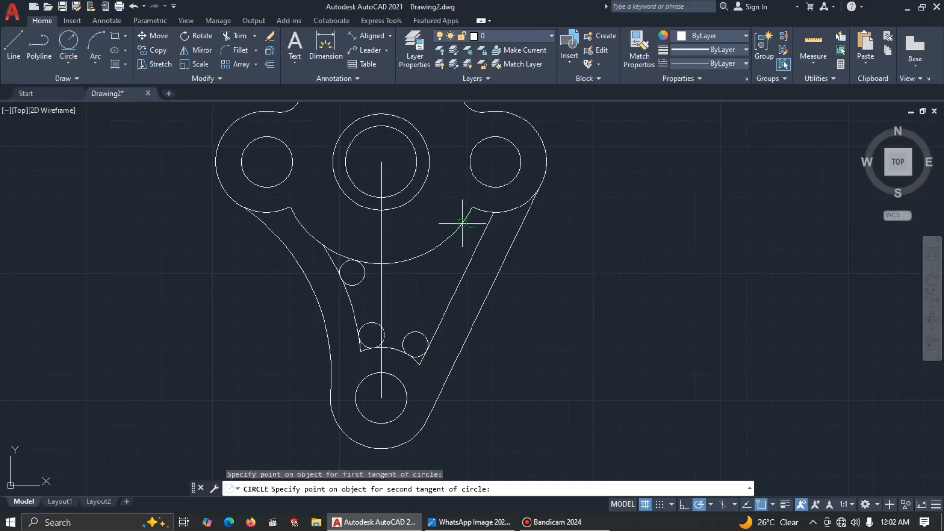
left_click(482, 230)
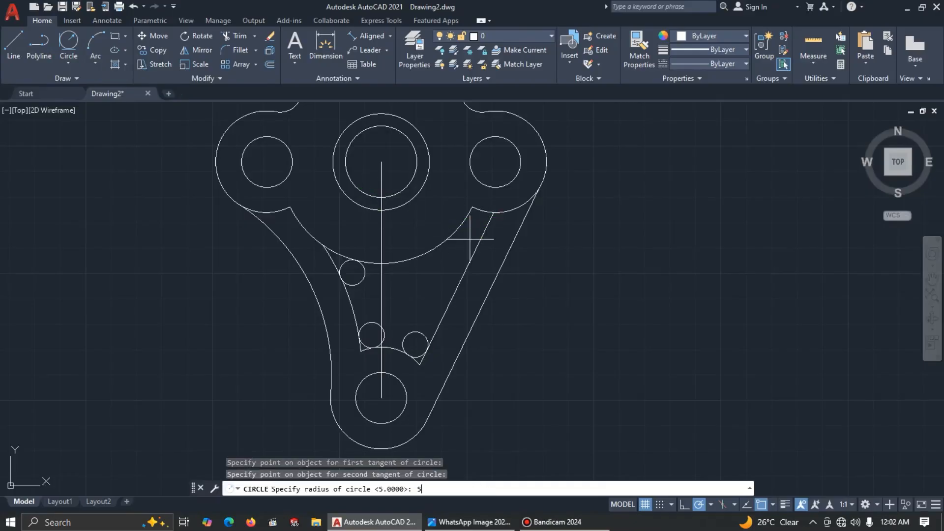
key("Return")
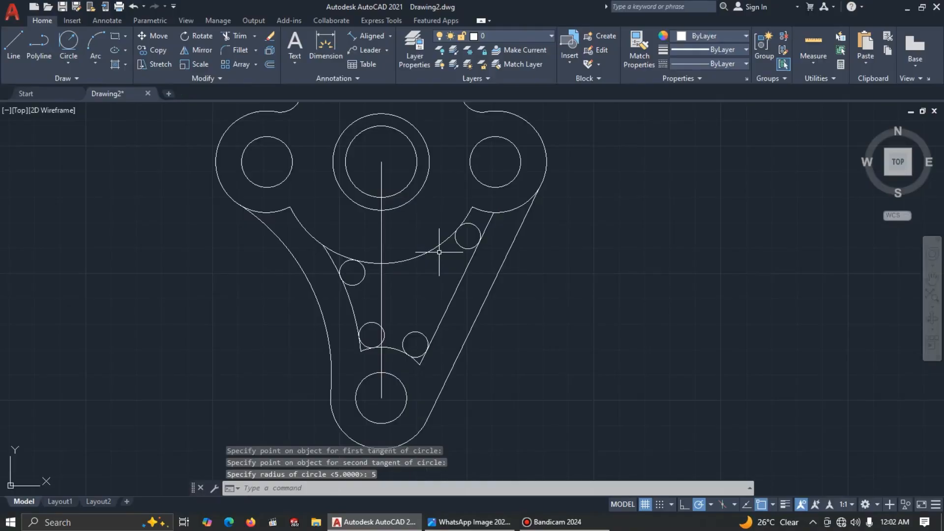
Step: Trim the two upper radius 5 circles to corner arcs and remove the offset arc's stub beyond the upper left one
type("tr")
key("Return")
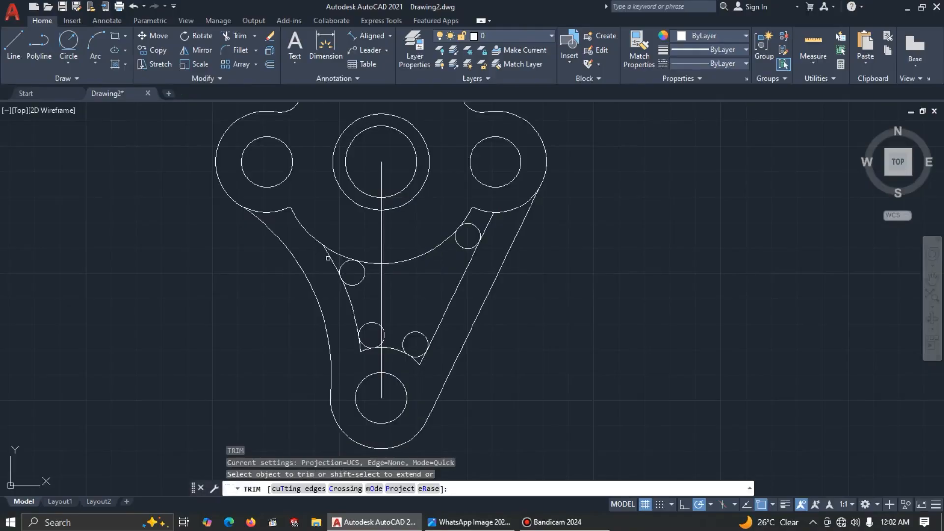
left_click(331, 255)
left_click(462, 249)
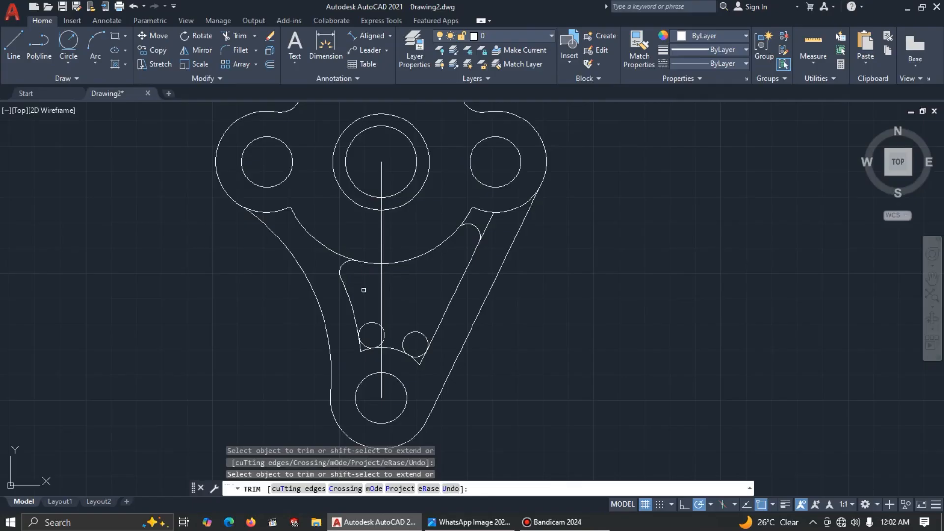
Step: Delete the vertical construction line joining the centre hole and the lower hole
key("Escape")
left_click(388, 315)
left_click(376, 304)
key("Delete")
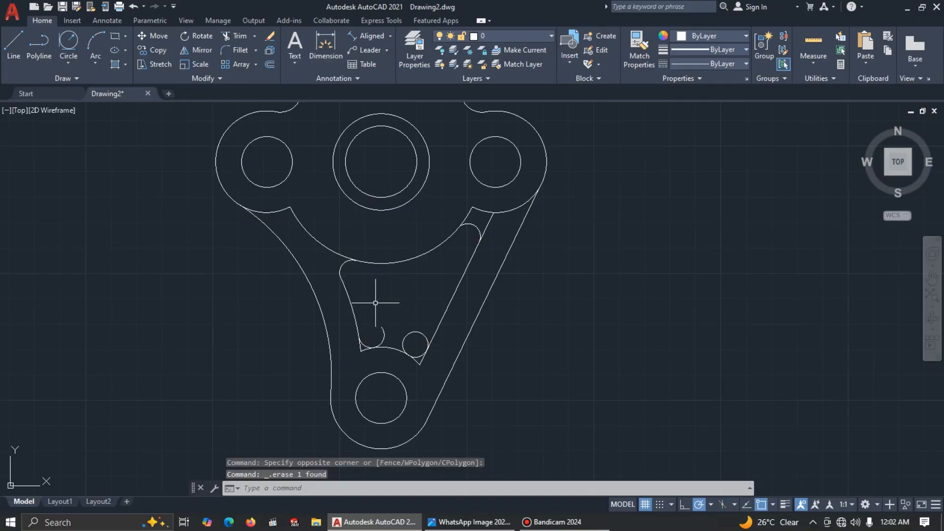
Step: Trim the cutout's remaining corners to rounded arcs and remove the leftover lobe and central arc segments inside the bracket
type("tr")
key("Return")
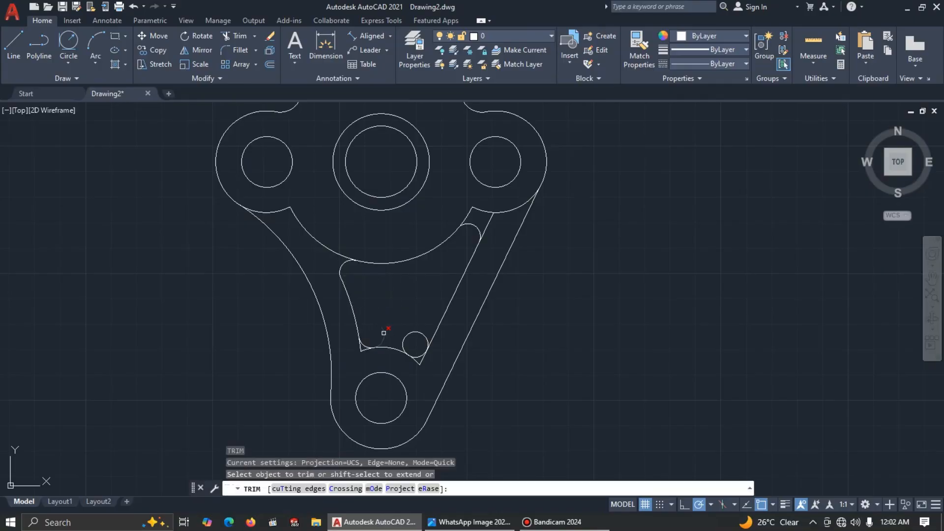
left_click(383, 333)
left_click(362, 350)
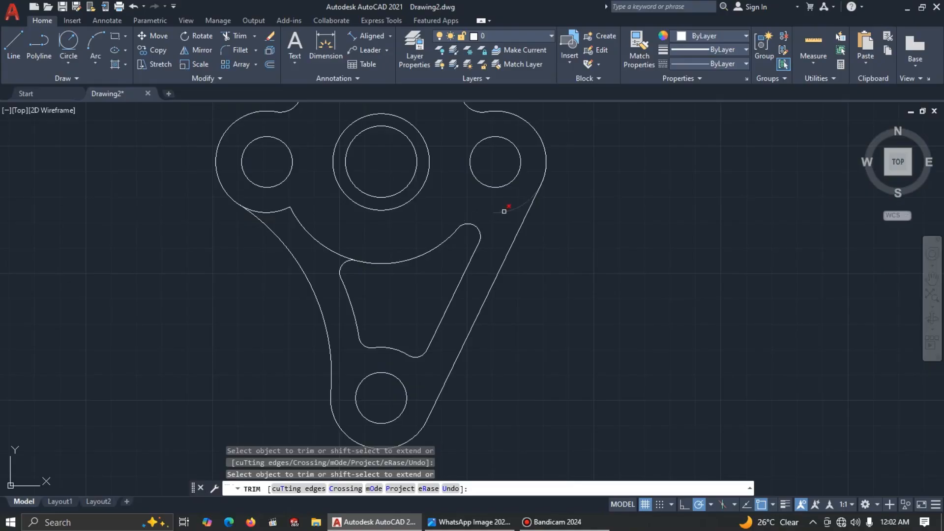
left_click(312, 234)
scroll(384, 247, "down", 2)
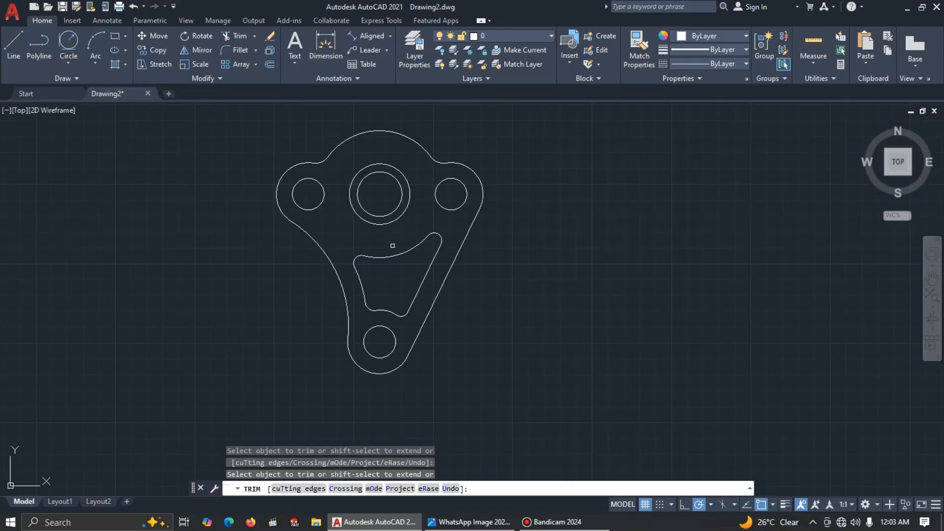
Step: Compare the bracket's outer profile, holes and rounded cutout with the reference image
key("alt+Tab")
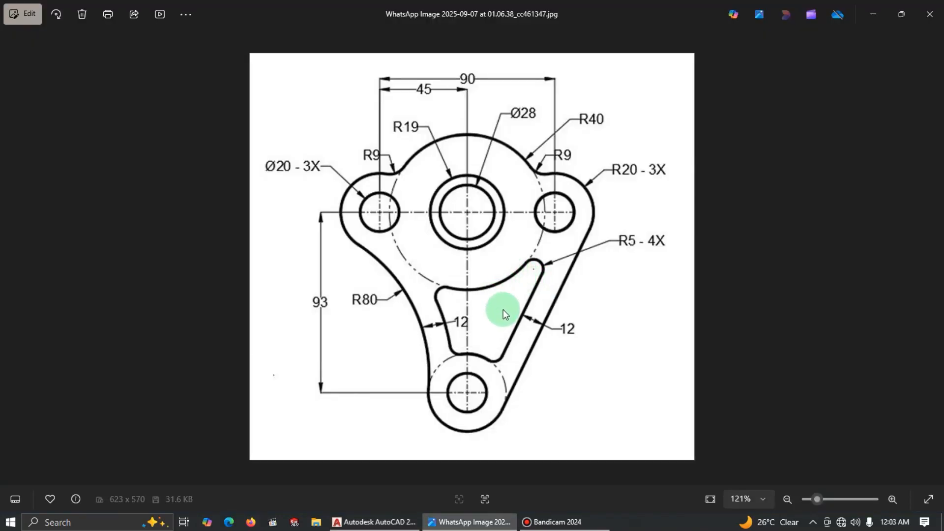
key("alt+Tab")
key("Escape")
middle_click_drag(480, 270, 571, 310)
scroll(479, 273, "up", 2)
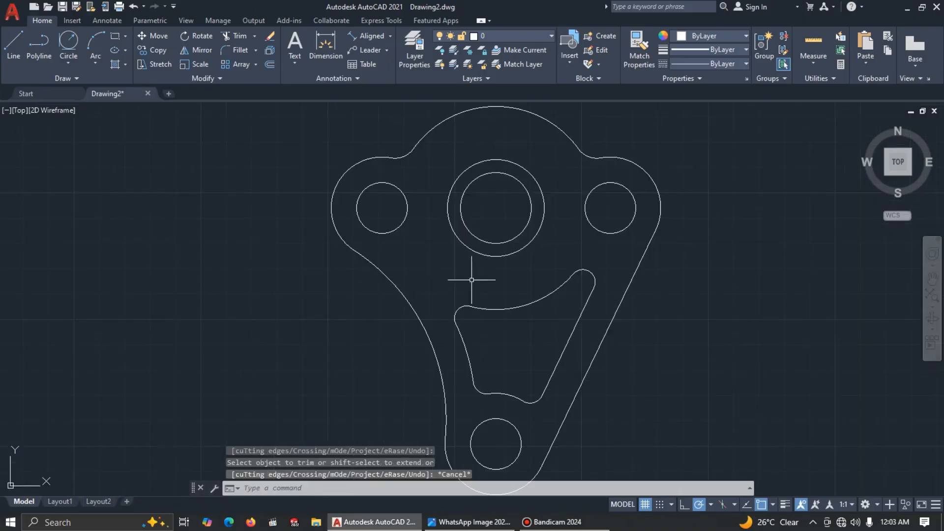
scroll(553, 341, "down", 2)
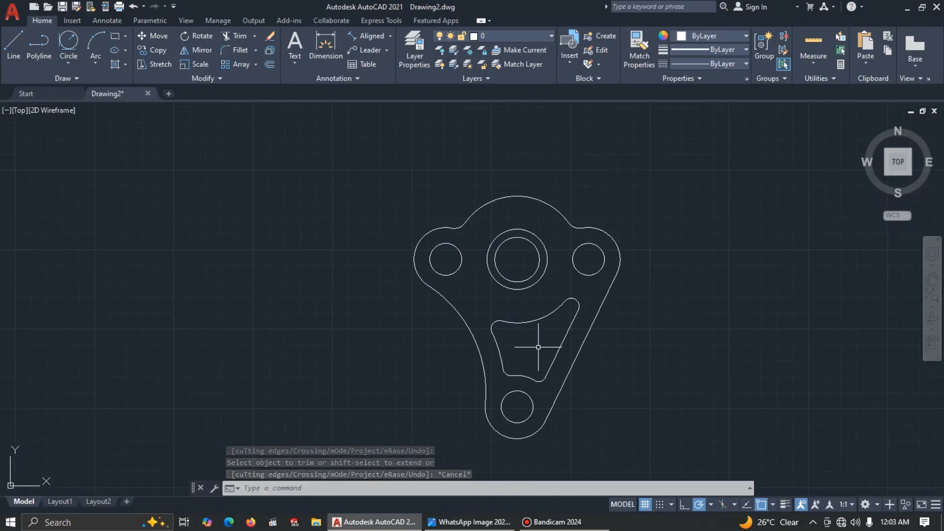
scroll(539, 347, "up", 2)
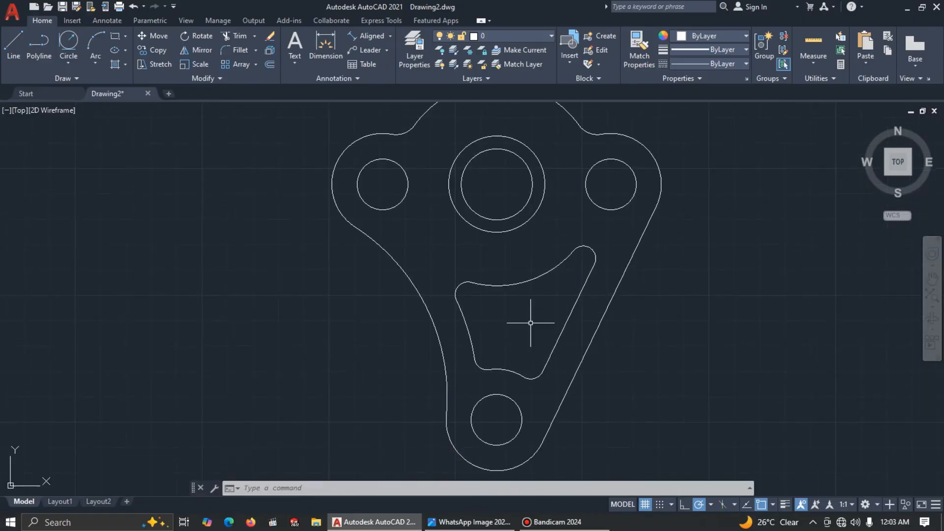
scroll(535, 324, "down", 2)
scroll(536, 322, "up", 2)
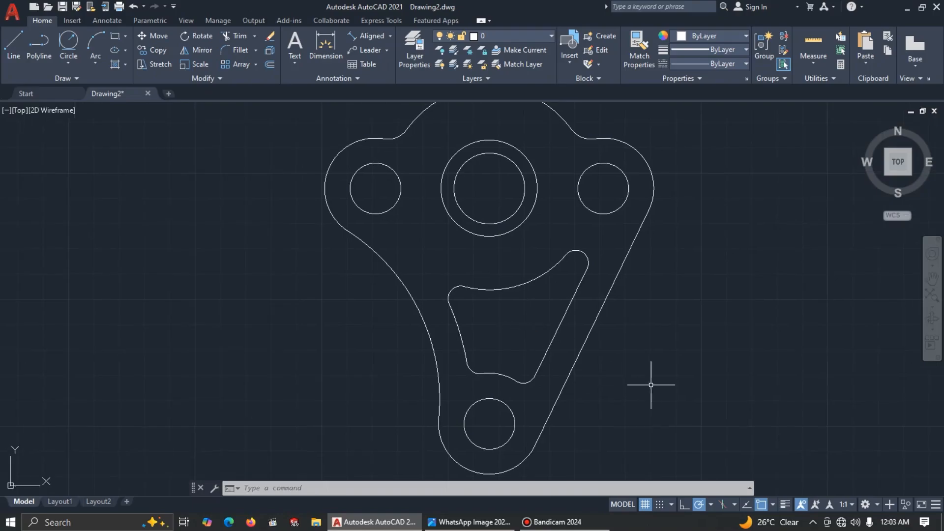
scroll(586, 235, "down", 2)
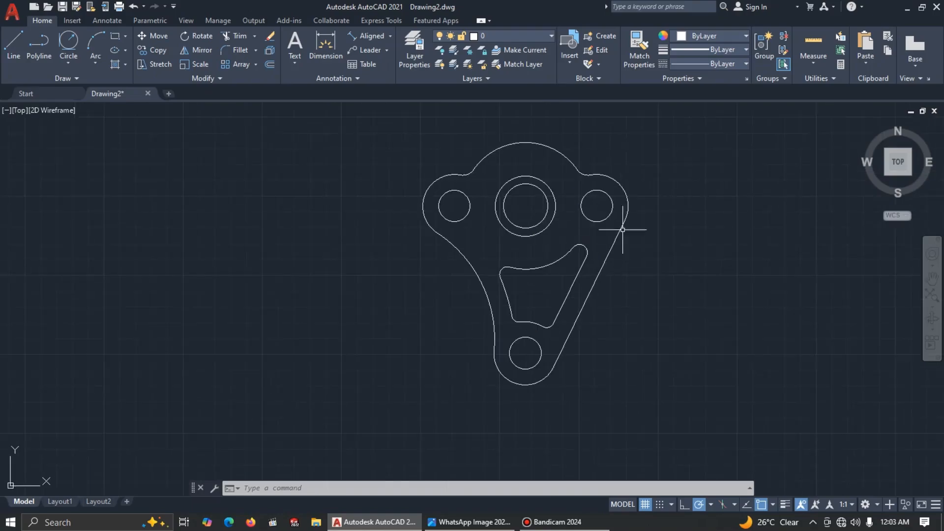
Step: Turn on lineweight display for the drawing and accept the lineweight settings
left_click(785, 504)
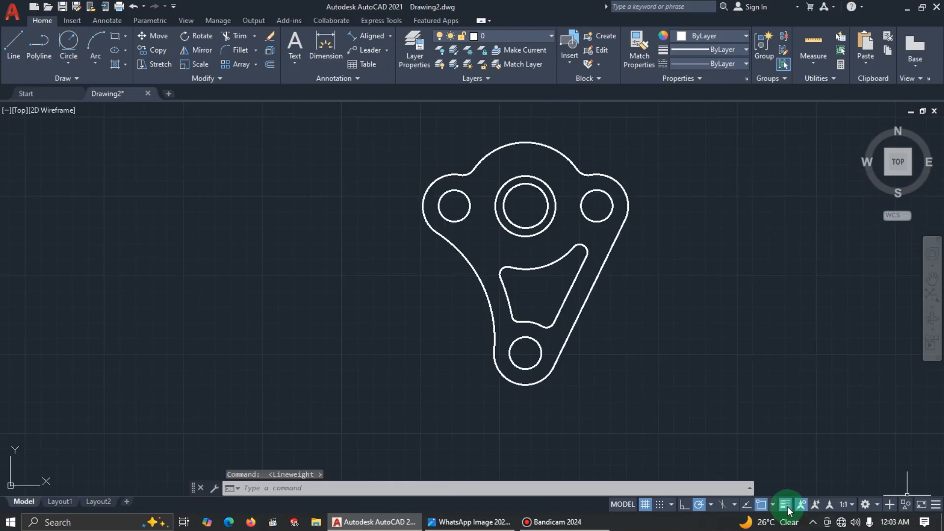
left_click(786, 505)
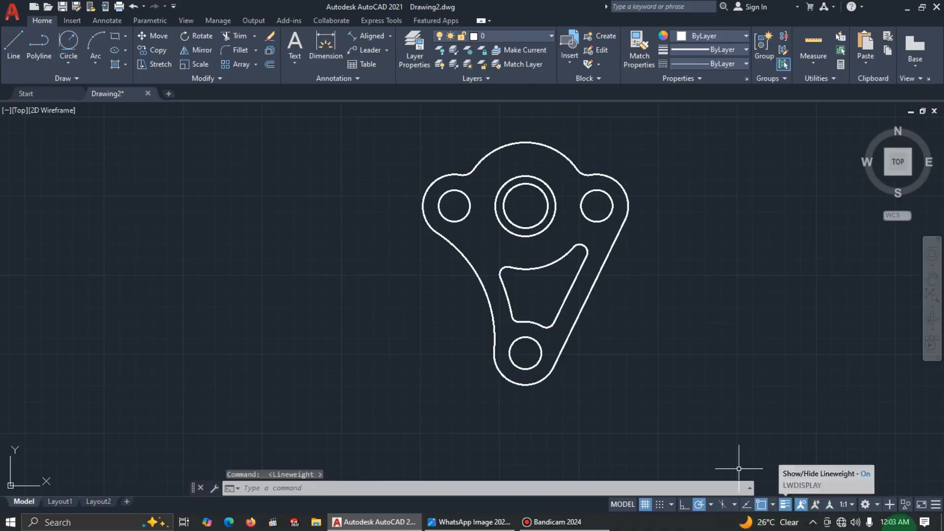
left_click(936, 505)
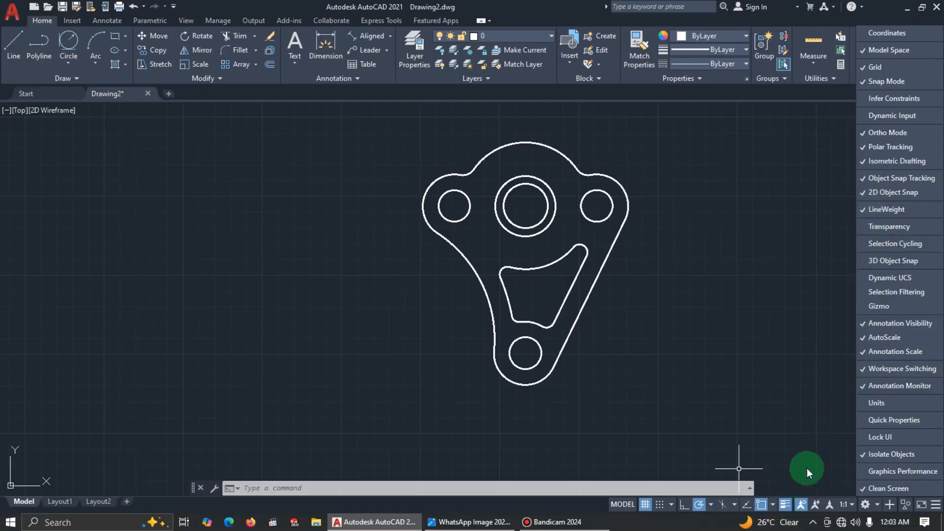
left_click(785, 506)
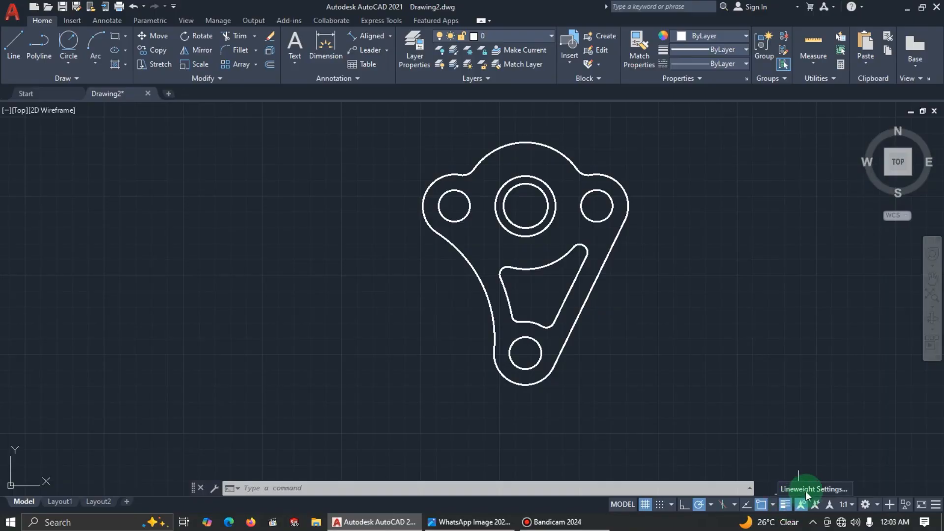
left_click(810, 488)
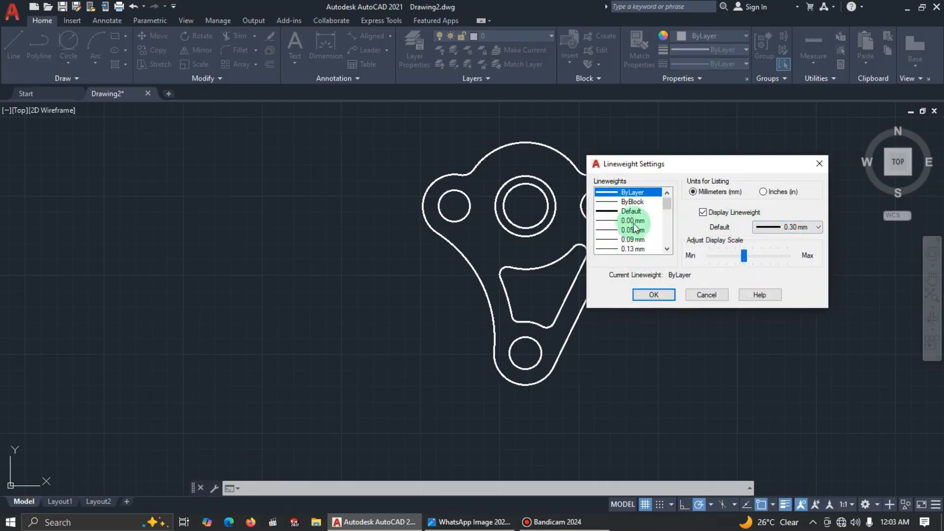
left_click(660, 294)
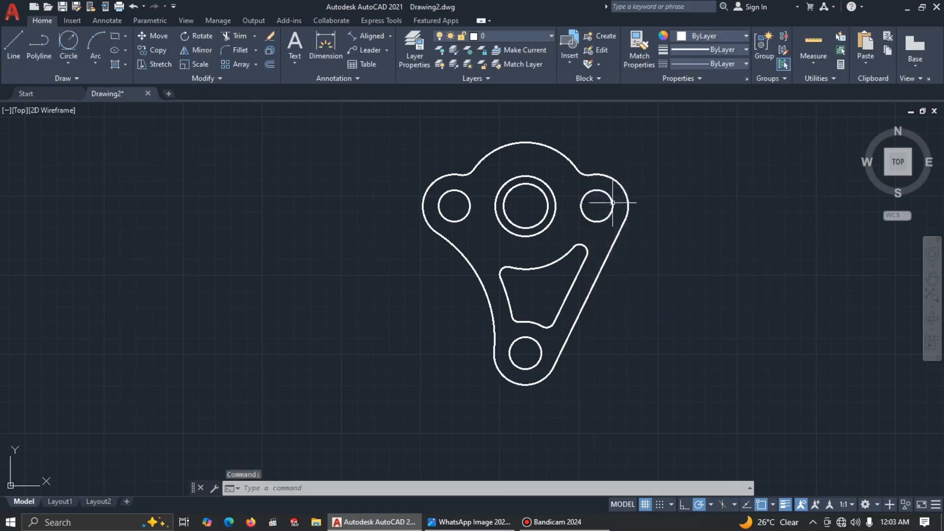
Step: Create a new layer named DIM in the layer manager
middle_click_drag(666, 219, 630, 257)
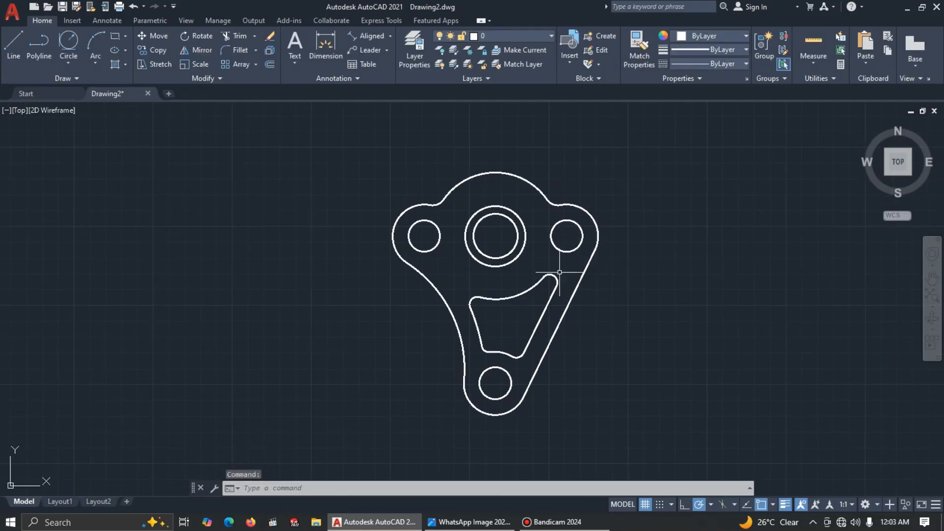
scroll(583, 260, "up", 2)
scroll(553, 264, "down", 2)
left_click(422, 52)
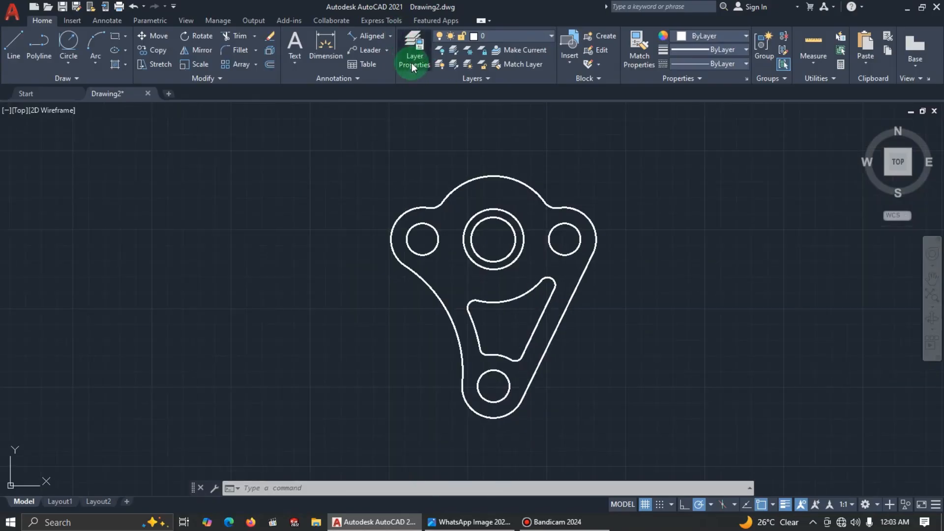
left_click(166, 281)
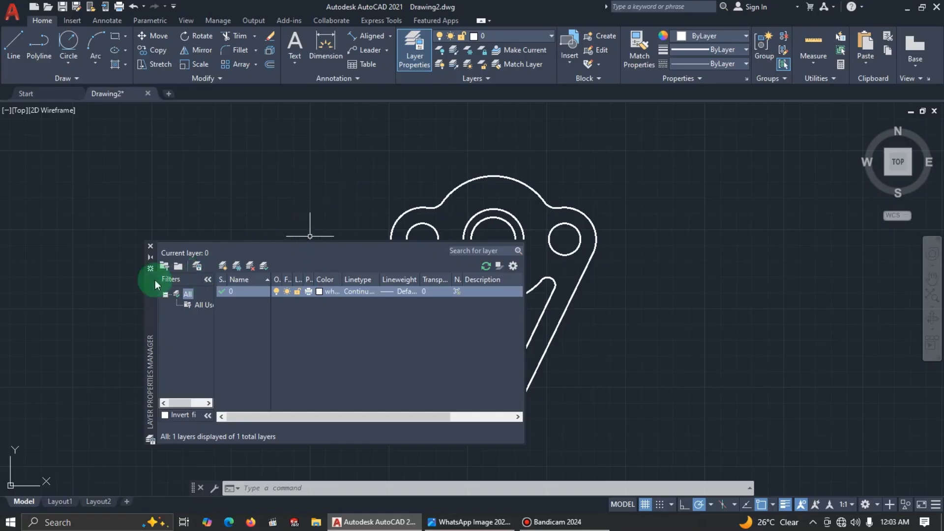
left_click(223, 265)
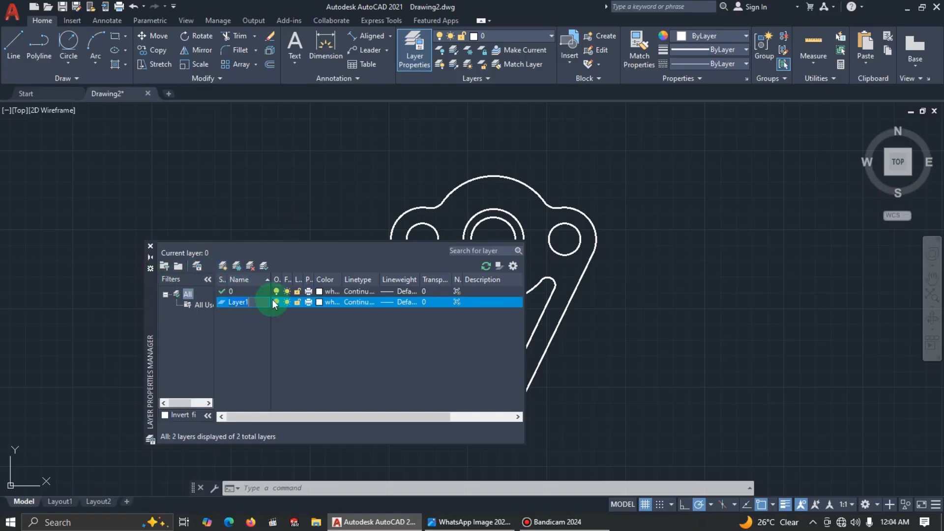
type("DIM")
Step: Set the DIM layer's colour to index colour 114
left_click(320, 303)
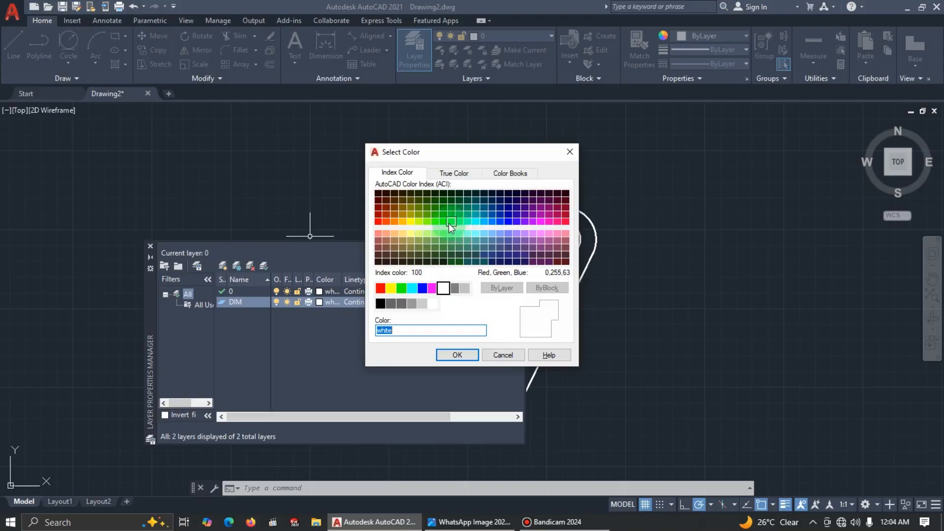
left_click(449, 223)
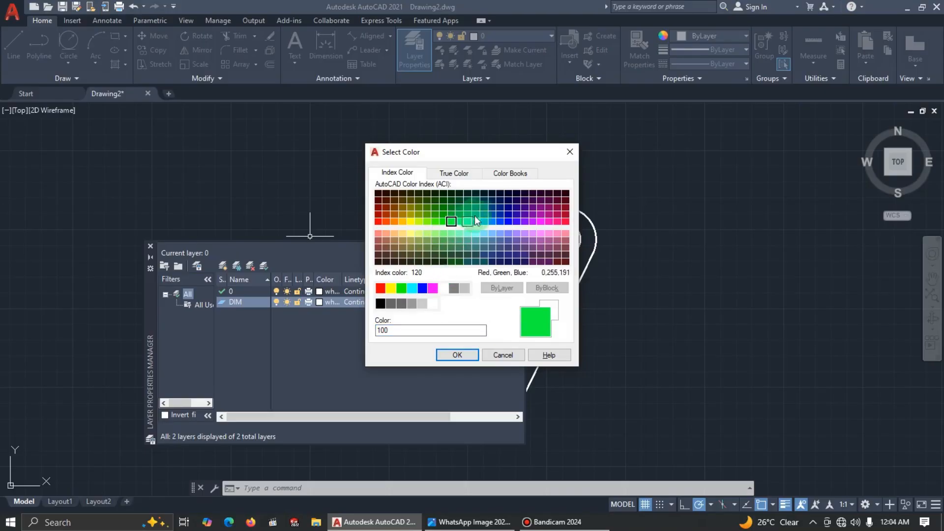
left_click(462, 209)
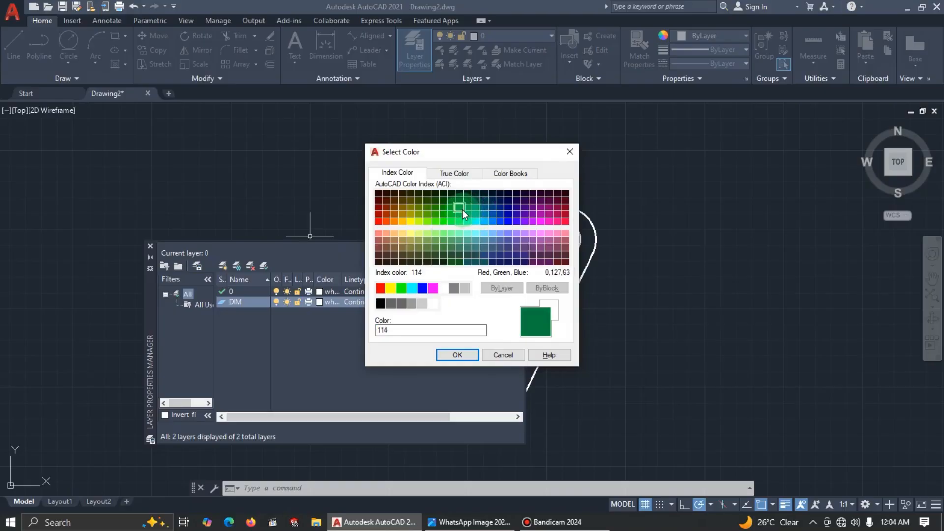
left_click(450, 355)
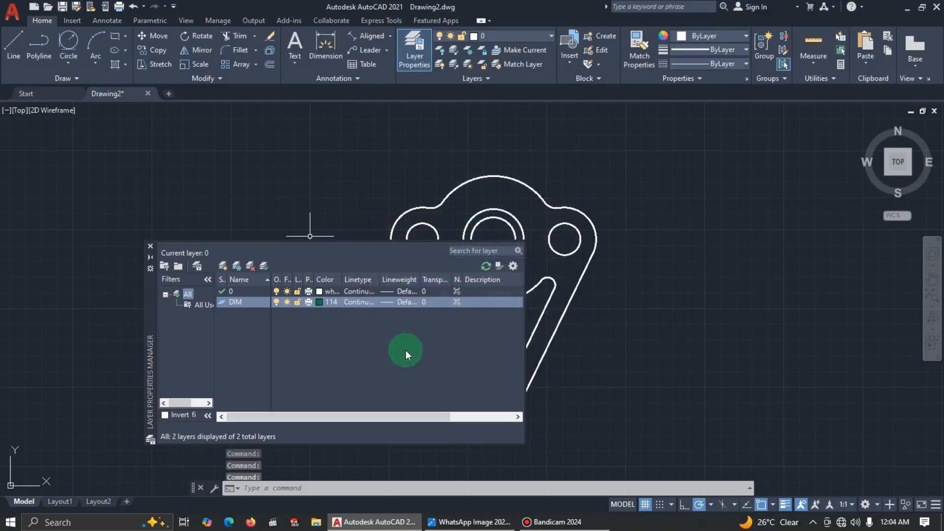
Step: Set the DIM layer's lineweight to 0.25 mm and make DIM the current layer
left_click(391, 302)
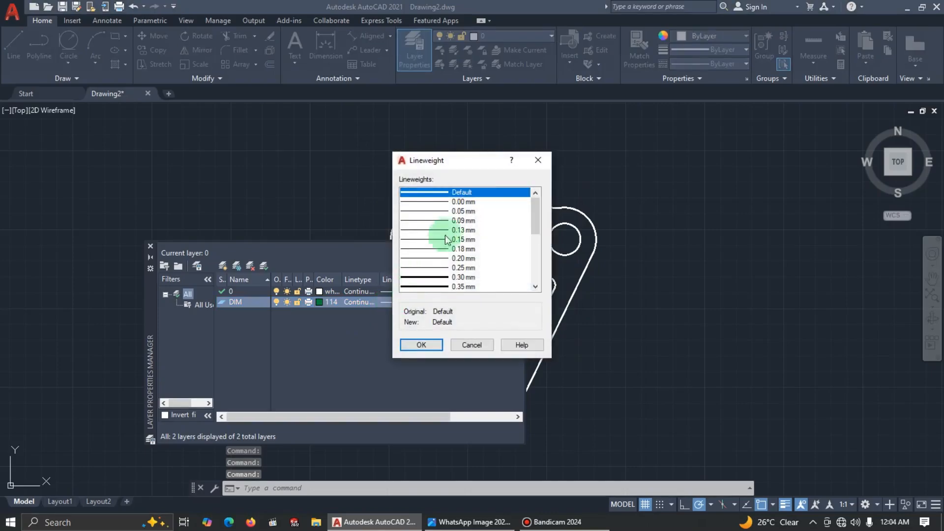
left_click(465, 268)
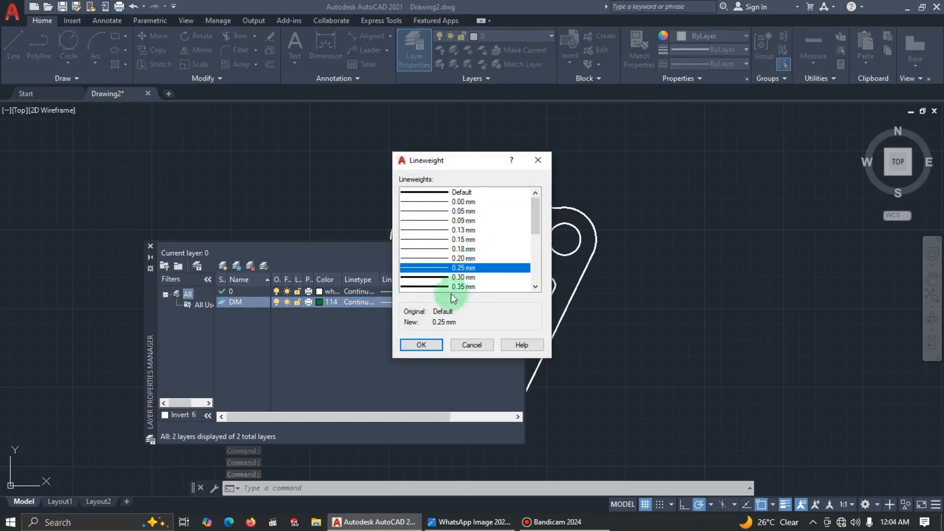
left_click(429, 346)
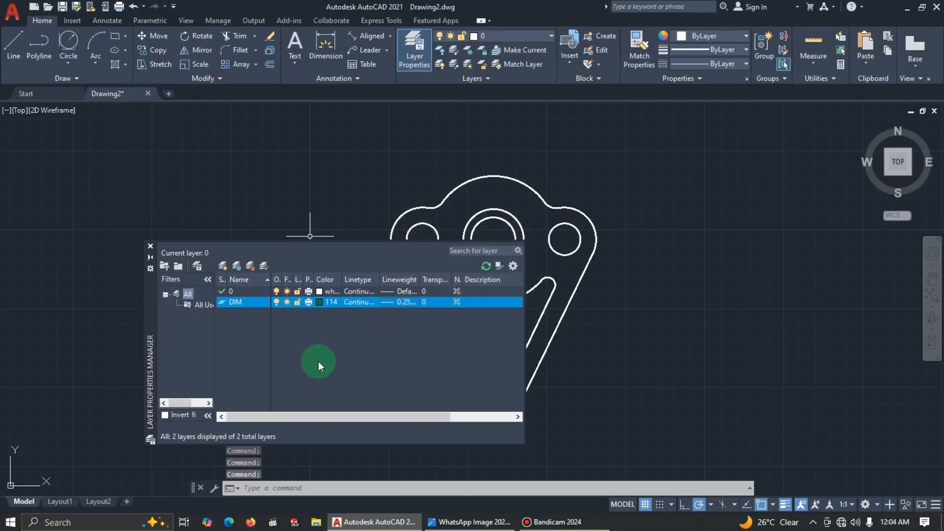
left_click(151, 246)
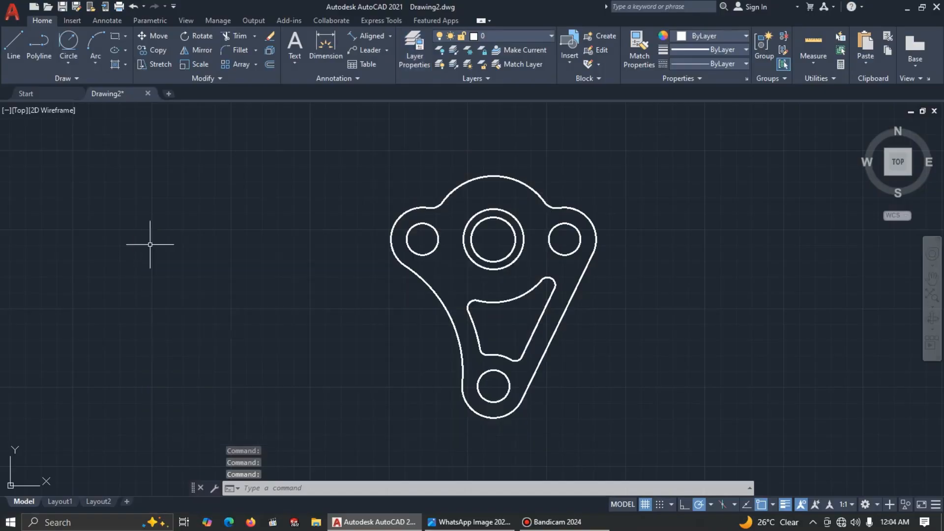
left_click(551, 37)
left_click(495, 65)
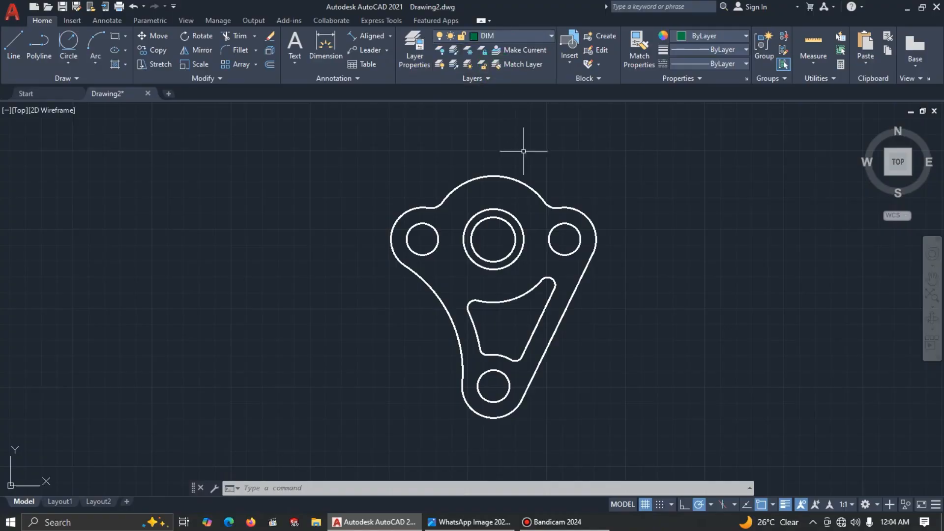
Step: Check the reference image and add a horizontal linear dimension between the two outer upper holes' centres, placed above the bracket
scroll(623, 272, "up", 2)
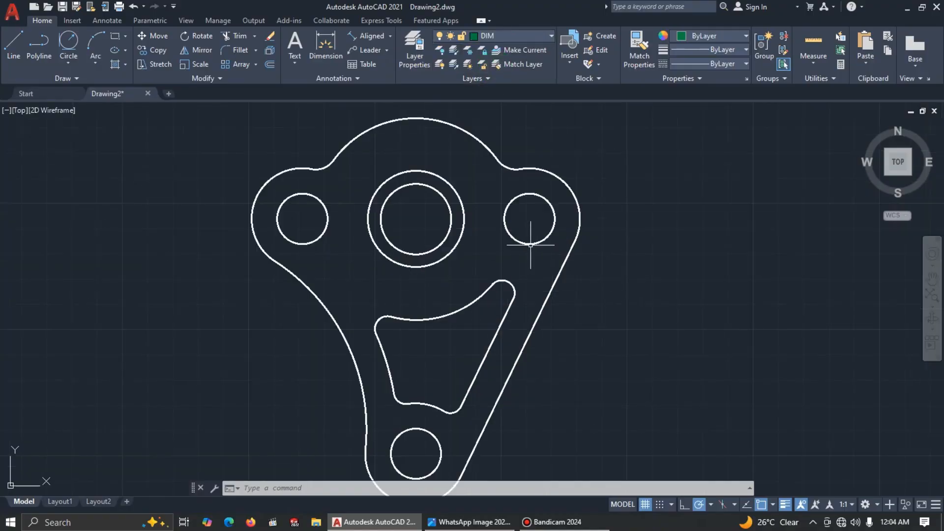
key("alt+Tab")
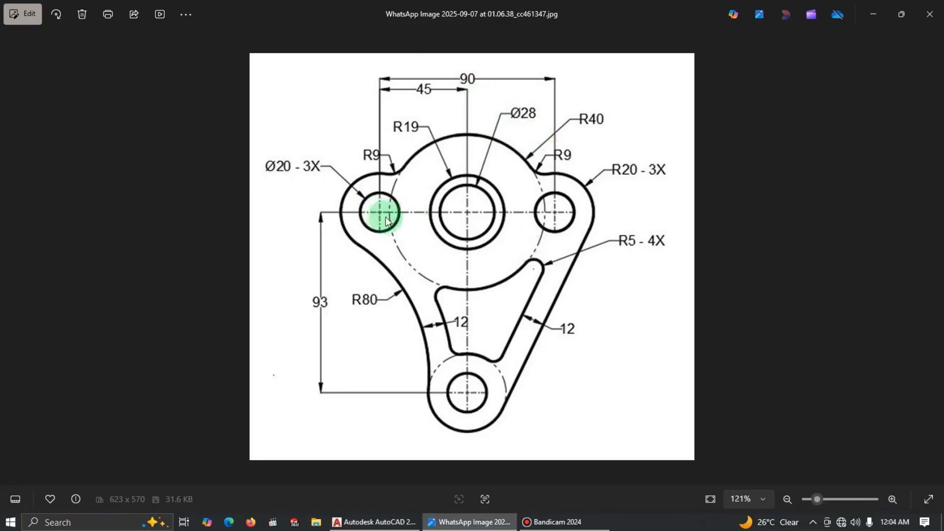
key("alt+Tab")
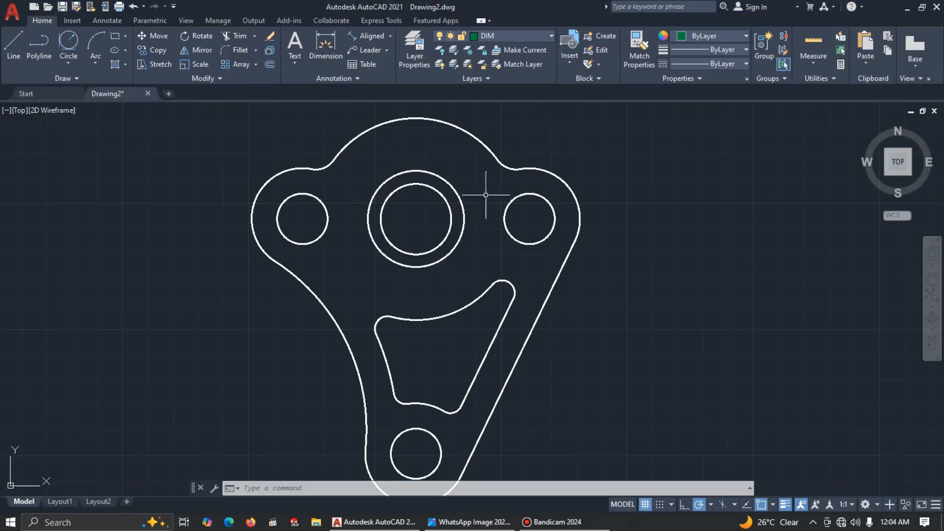
left_click(390, 37)
left_click(375, 52)
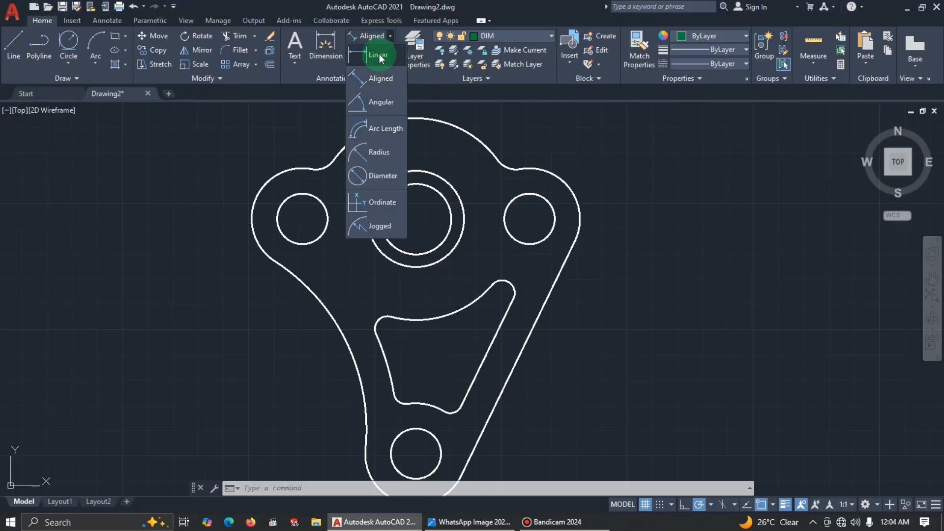
left_click(303, 218)
left_click(529, 218)
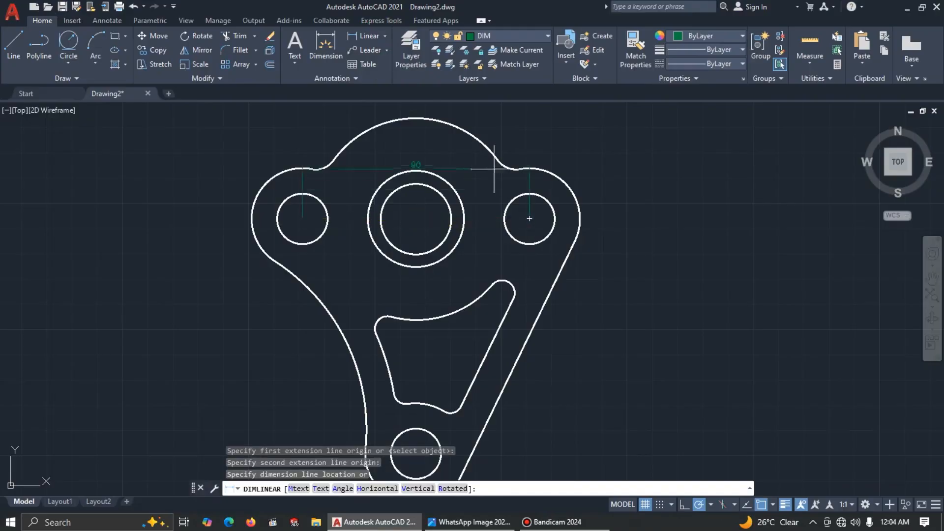
middle_click_drag(498, 175, 493, 205)
left_click(486, 127)
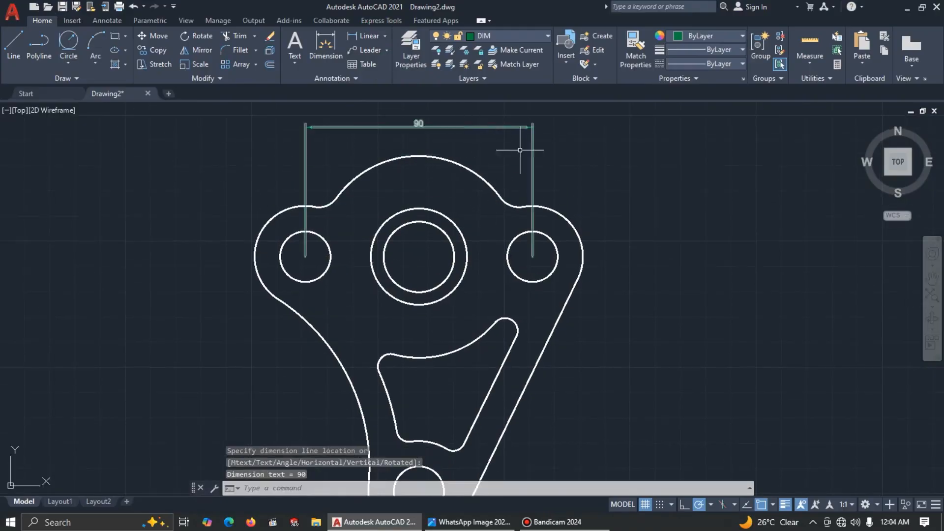
Step: Modify the ISO-25 dimension style to an arrow size of 3 and a text height of 3
scroll(565, 248, "down", 3)
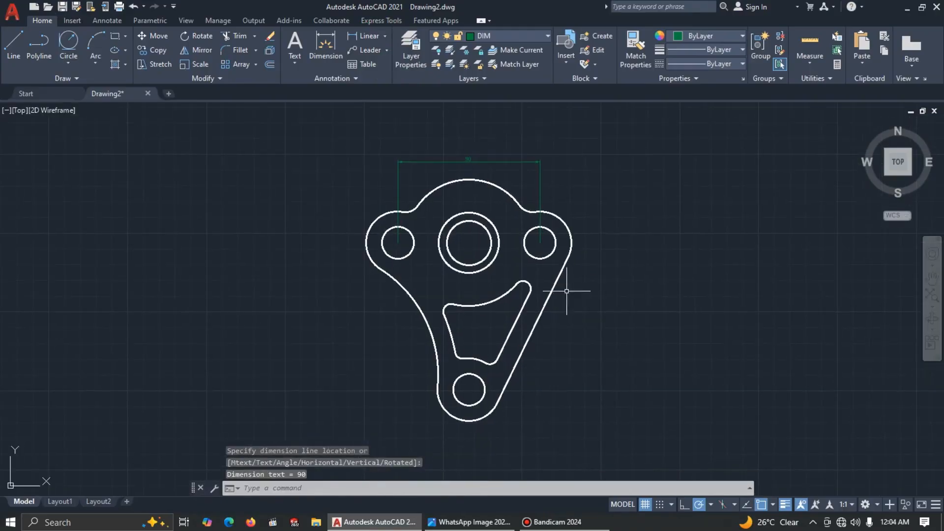
type("D")
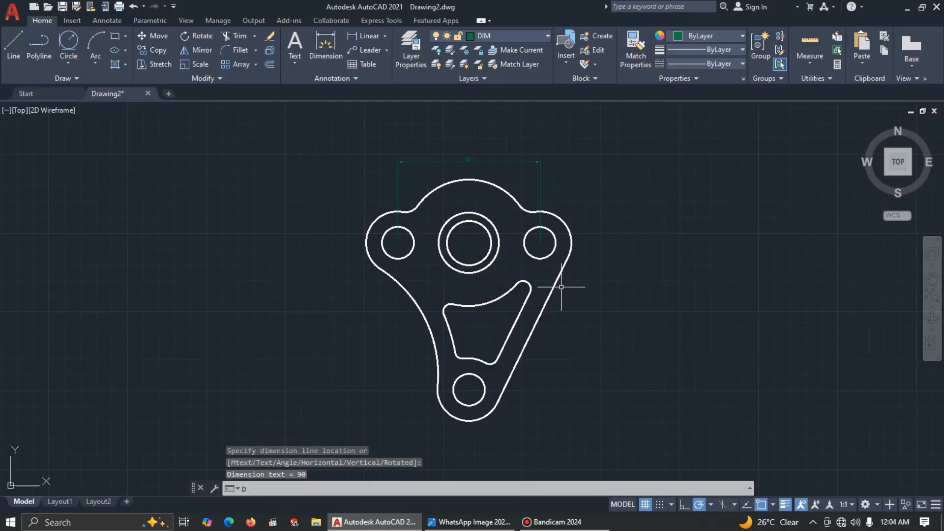
key("Return")
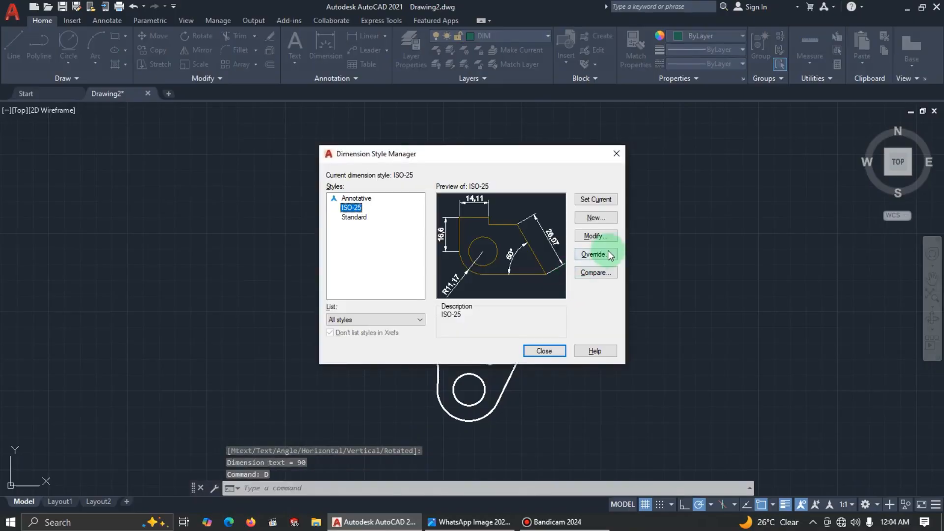
left_click(603, 236)
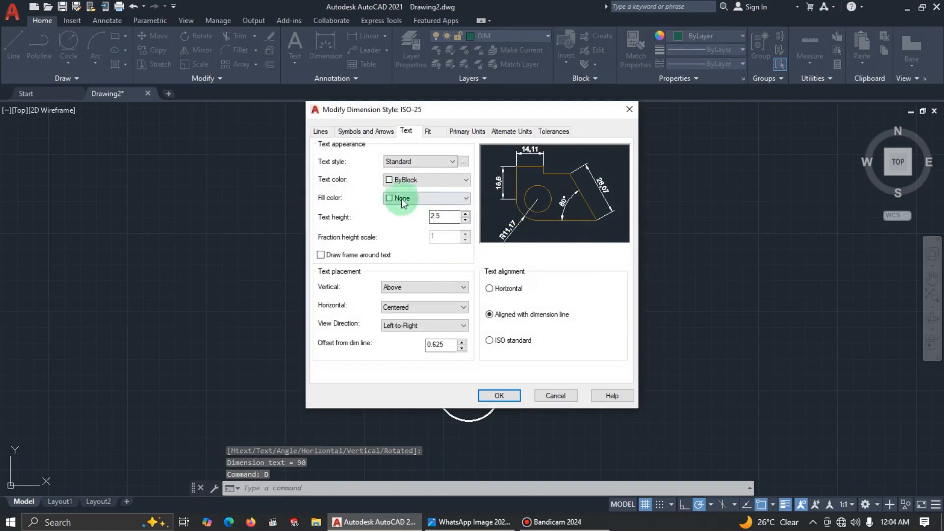
left_click(366, 132)
double_click(343, 249)
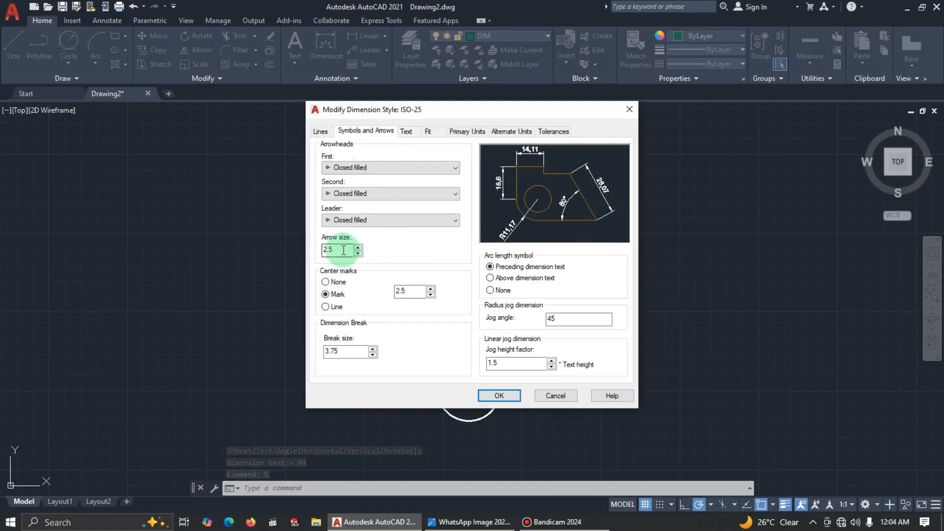
type("3")
left_click(357, 183)
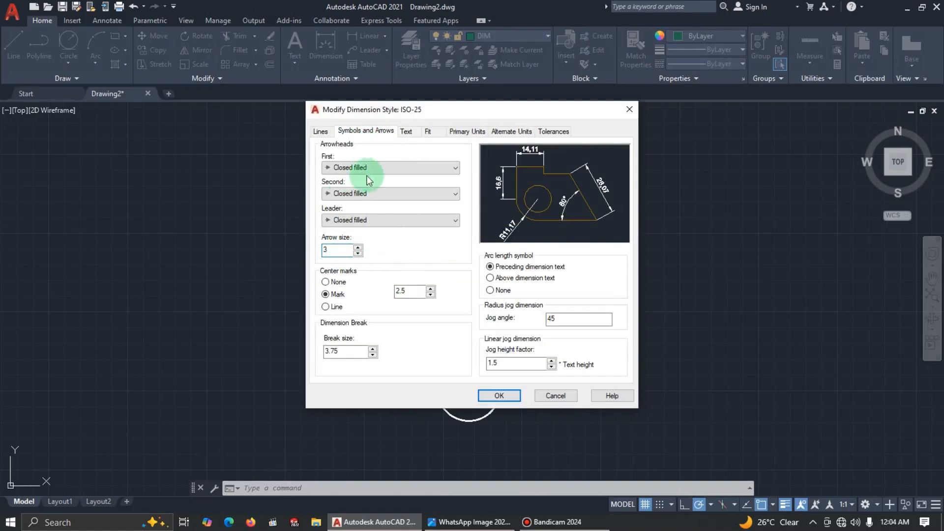
left_click(408, 133)
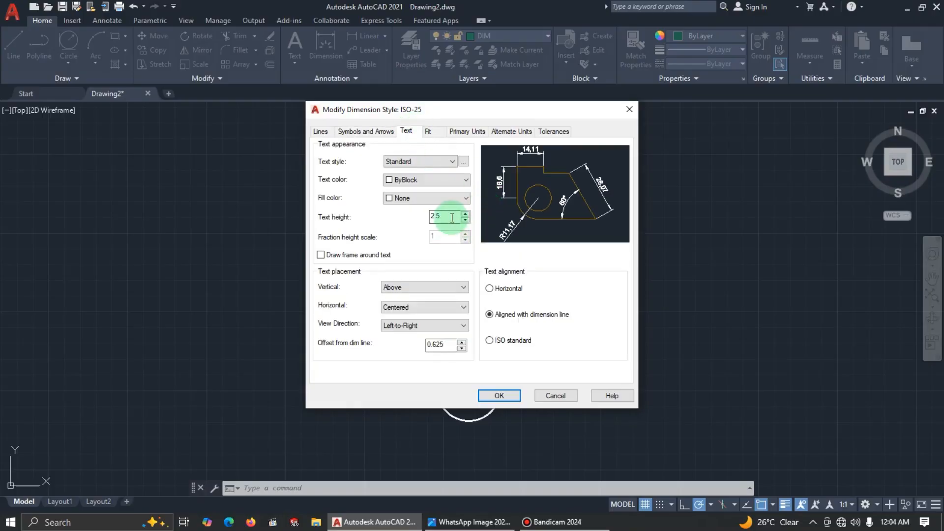
type("3")
left_click(499, 396)
left_click(544, 350)
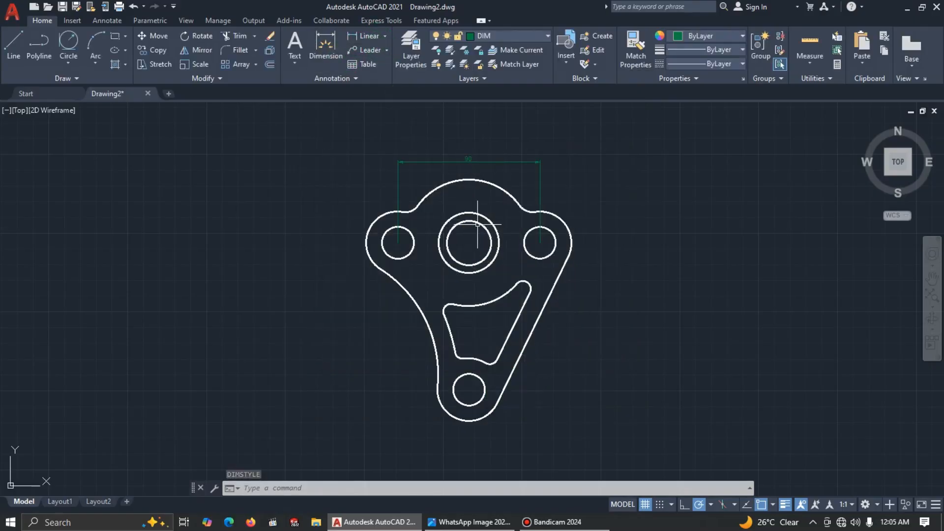
Step: Set the ISO-25 dimension style's arrow size to 4, enlarge its text height and inspect the hole-spacing dimension
type("D")
key("Return")
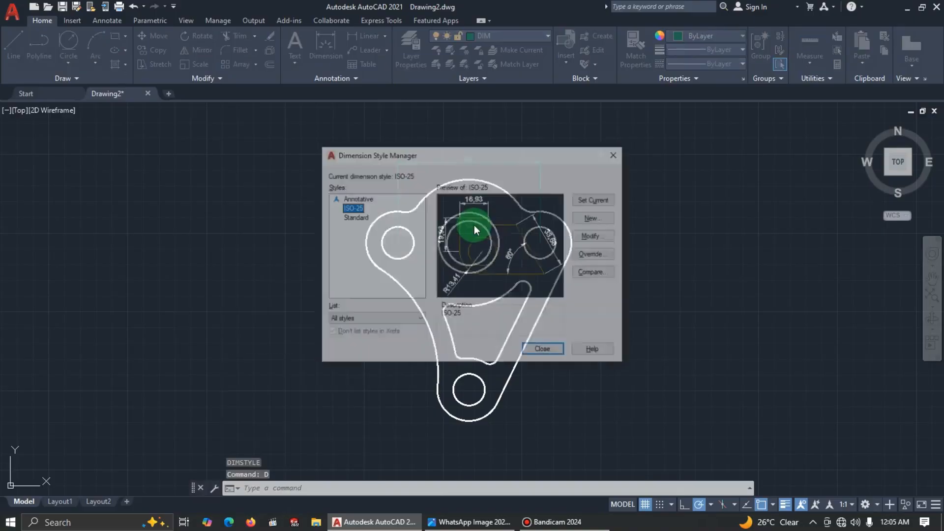
left_click(596, 236)
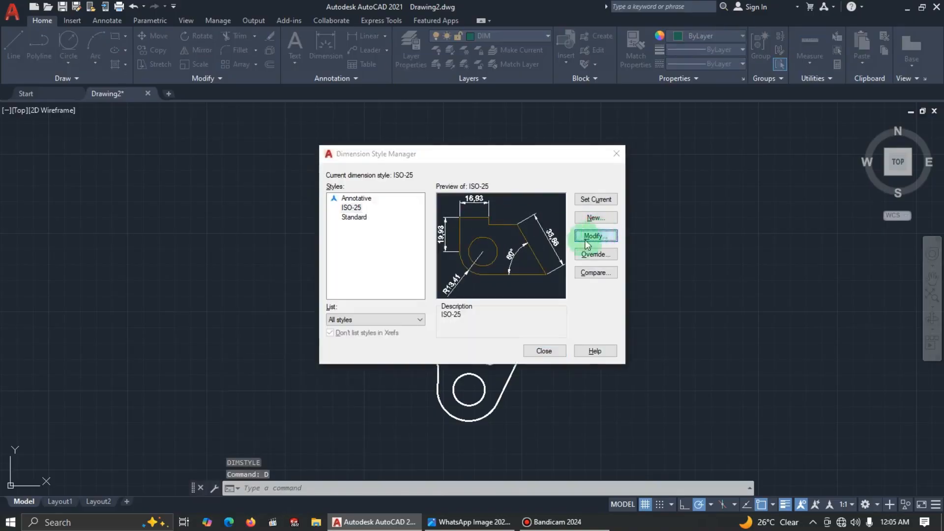
left_click(365, 131)
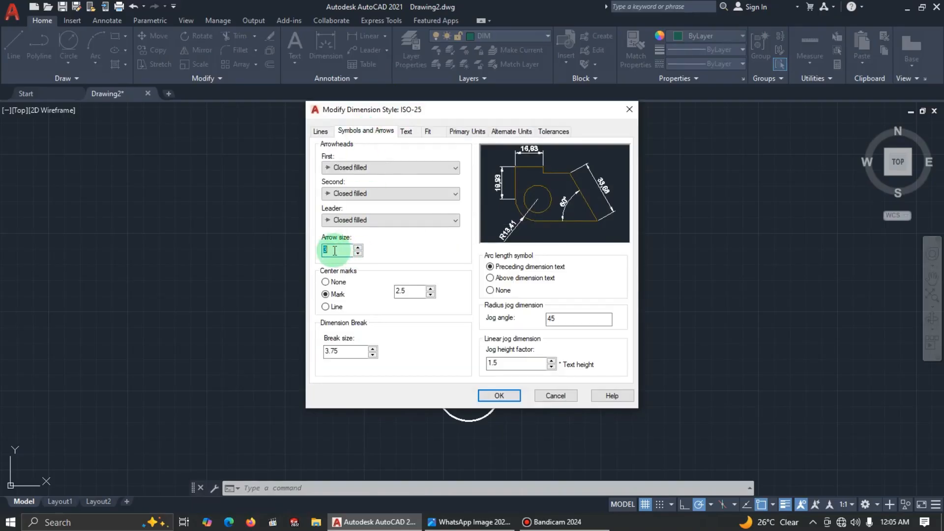
type("4")
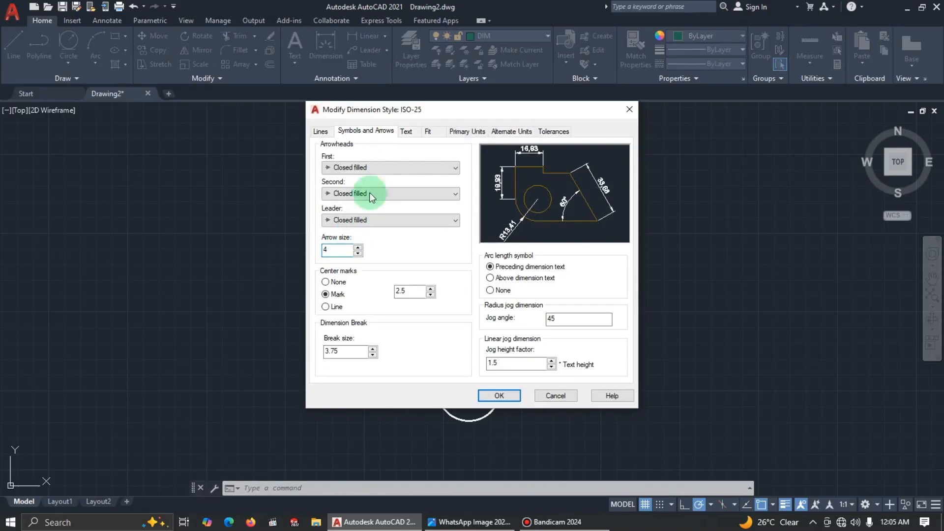
left_click(408, 130)
double_click(449, 216)
type("3")
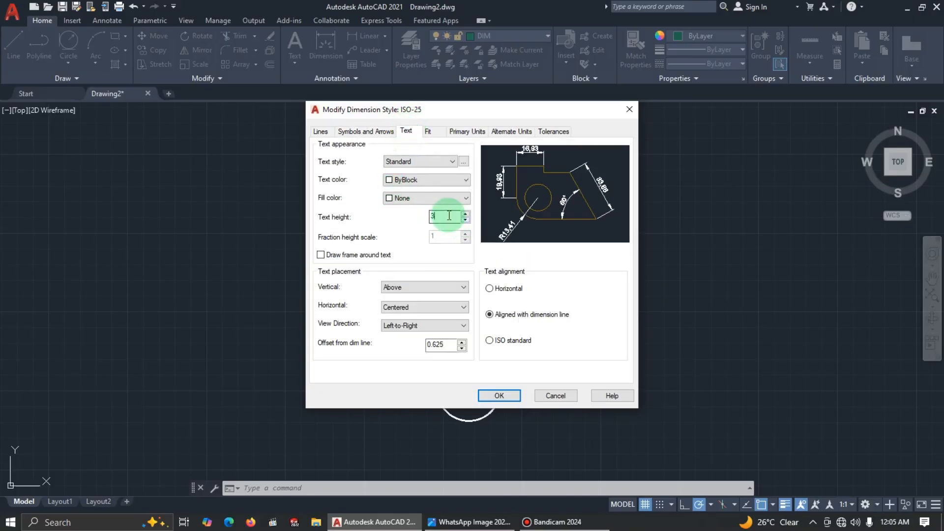
left_click(500, 395)
left_click(544, 351)
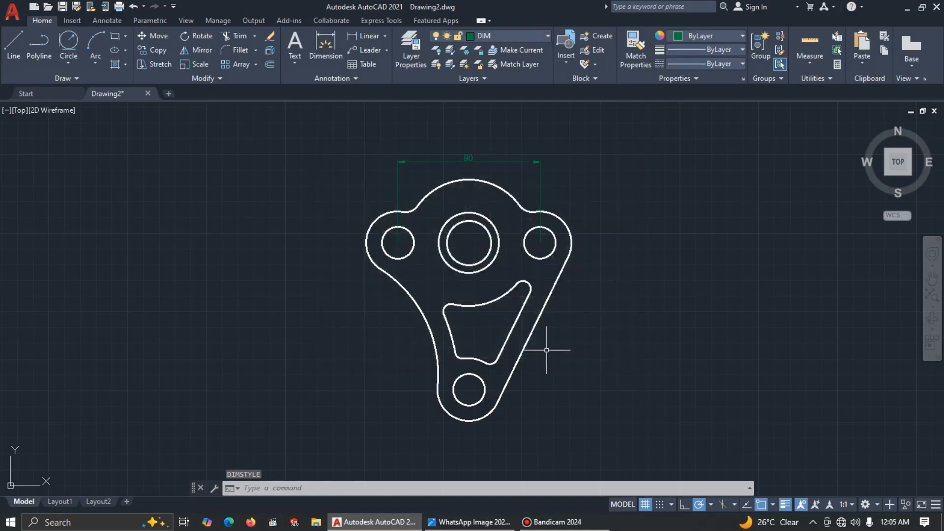
scroll(472, 171, "up", 2)
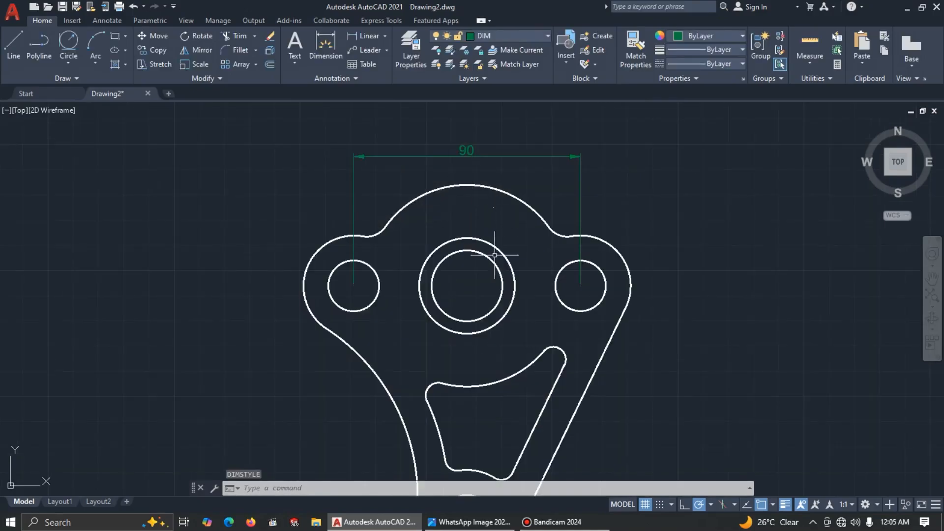
scroll(556, 290, "down", 2)
mouse_move(556, 291)
middle_mouse_down()
mouse_move(536, 295)
mouse_move(523, 269)
middle_mouse_up()
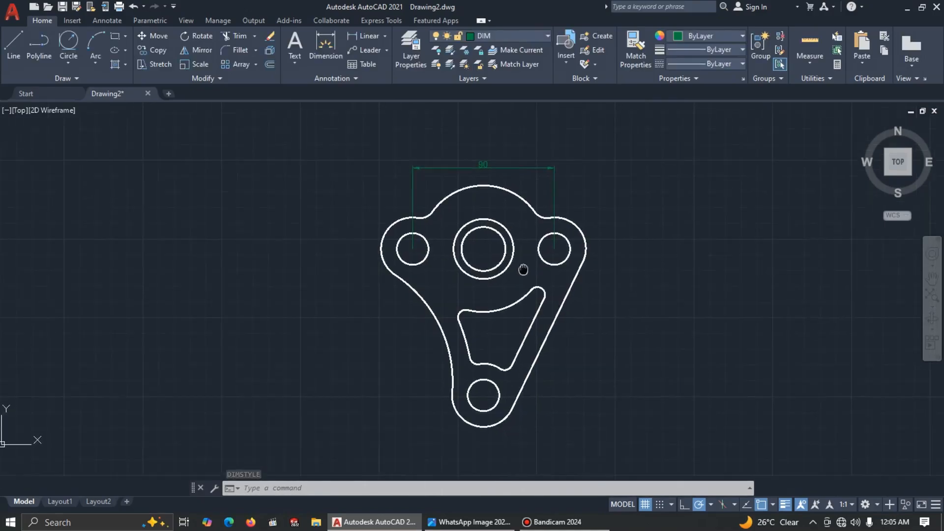
Step: Set the ISO-25 dimension style's text height to 5 and its arrow size to 5
type("d")
key("Return")
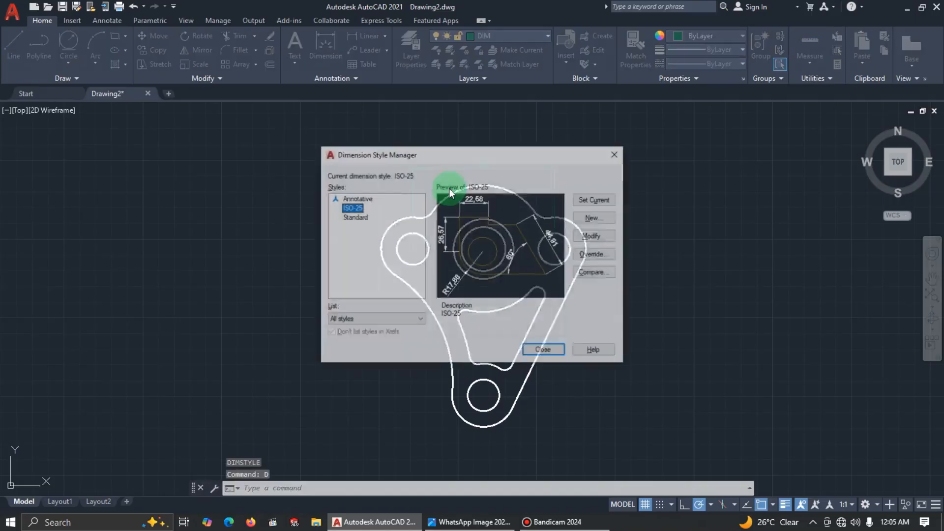
left_click(403, 238)
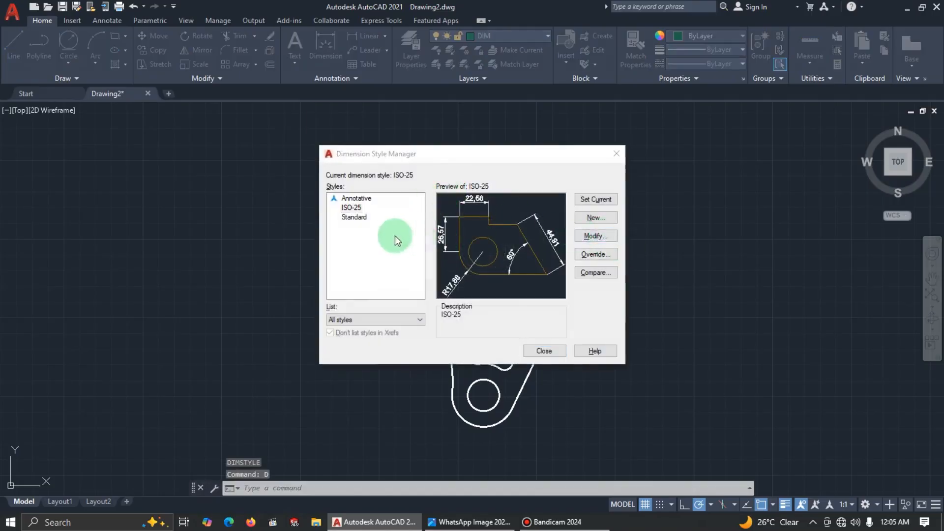
type("5")
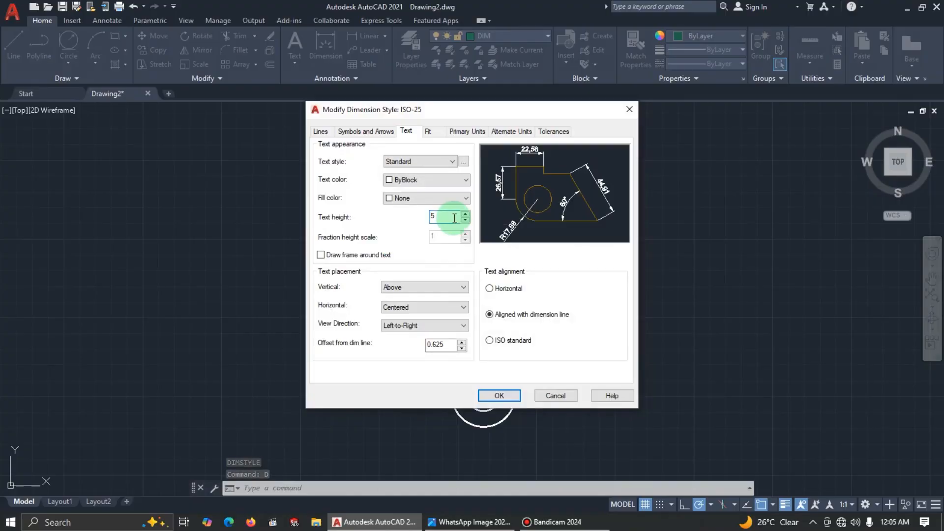
left_click(406, 132)
left_click(365, 131)
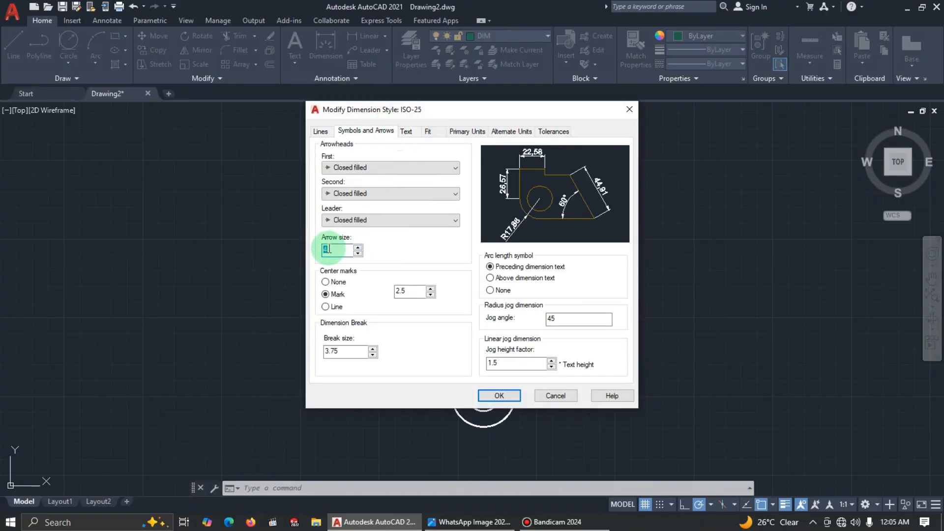
type("5")
left_click(498, 395)
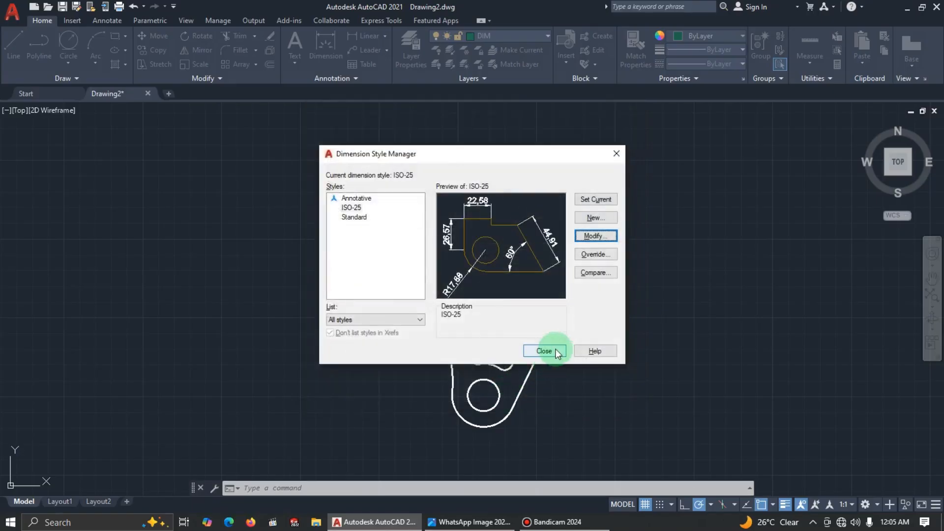
left_click(544, 351)
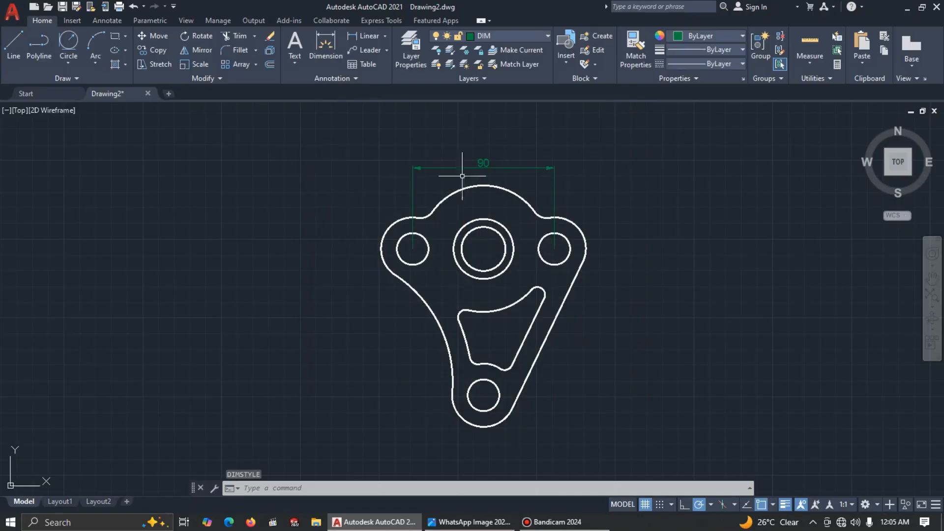
Step: Add a horizontal linear dimension from the upper-left hole's centre to the central circle's centre, placed below the overall hole-spacing dimension
left_click(376, 35)
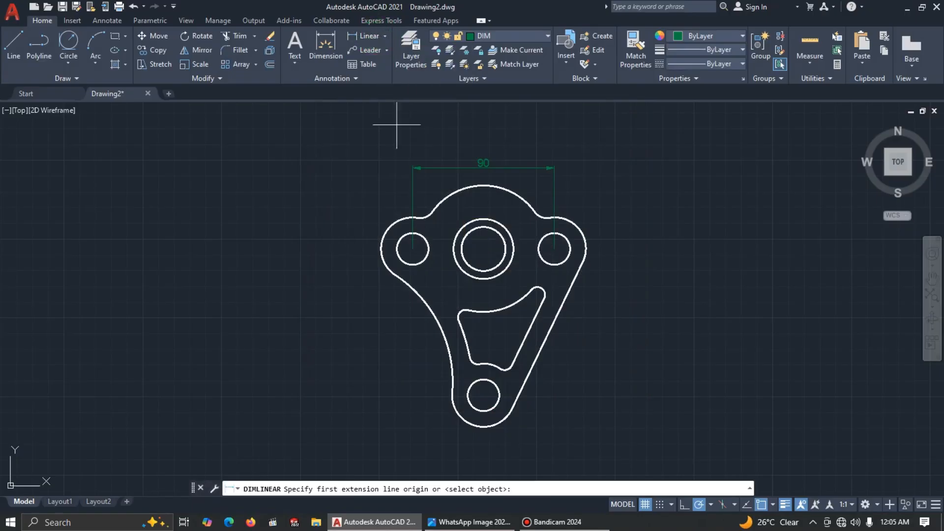
left_click(413, 248)
left_click(484, 248)
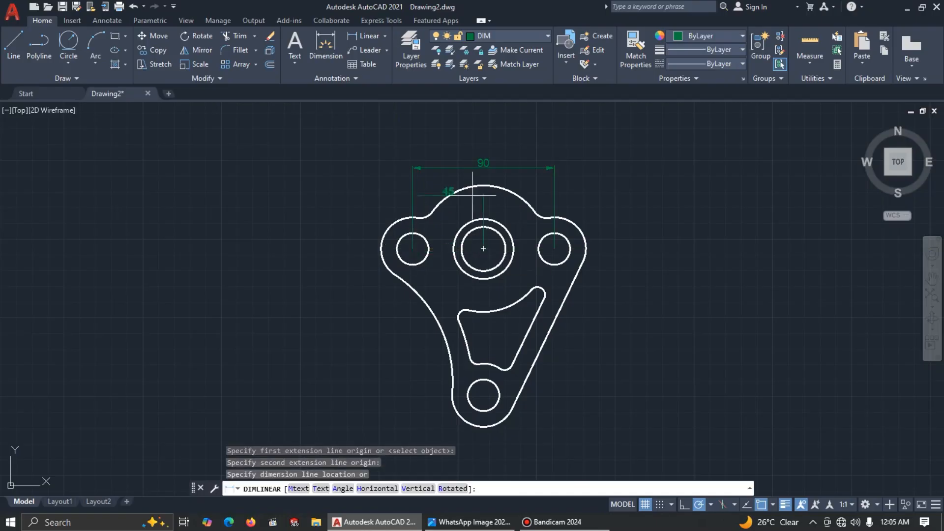
left_click(467, 175)
Step: Move the overall hole-spacing dimension line higher to leave more room above the shorter horizontal dimension
left_click(486, 164)
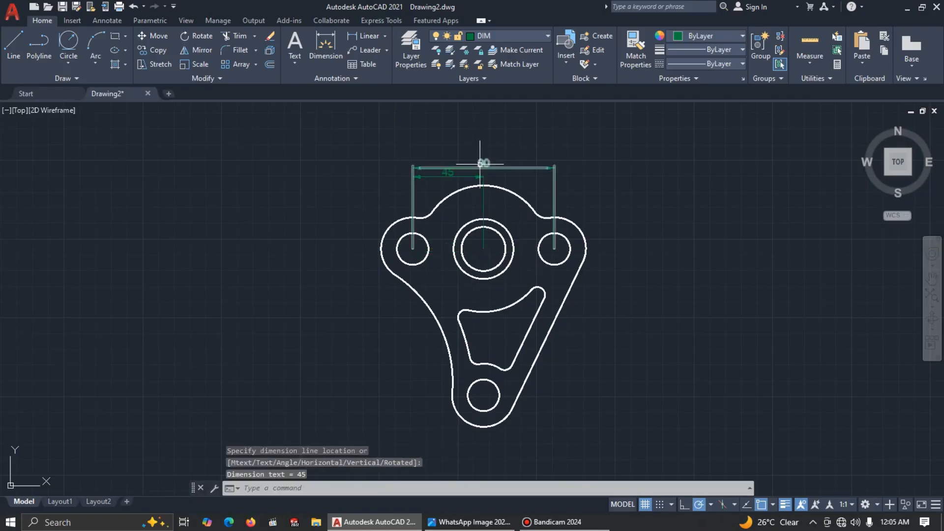
left_click(483, 163)
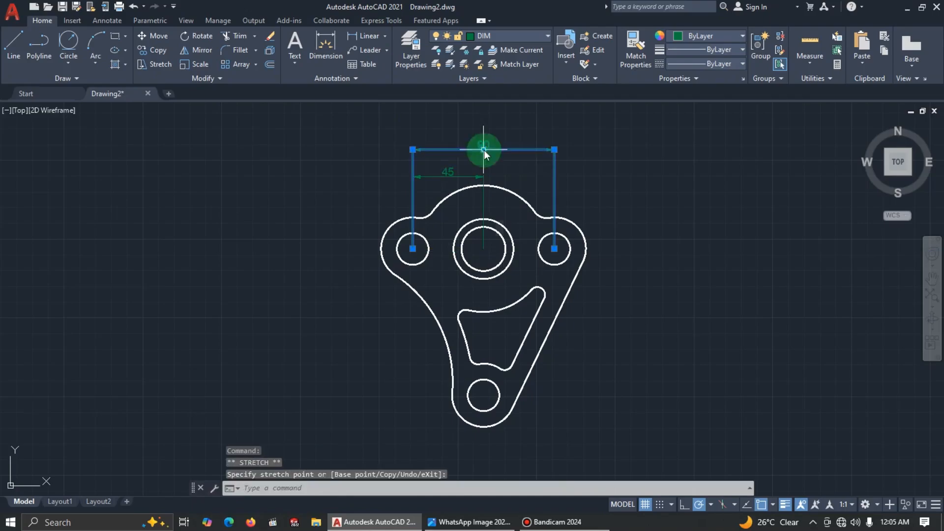
key("Escape")
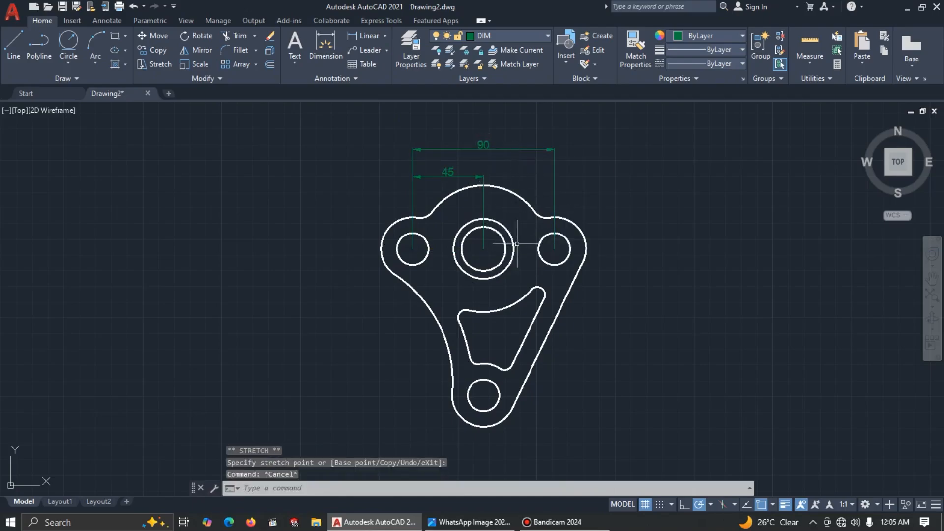
Step: Check the reference image and add a vertical linear dimension from the central circle's centre to the lower hole's centre, placed left of the bracket
key("alt+Tab")
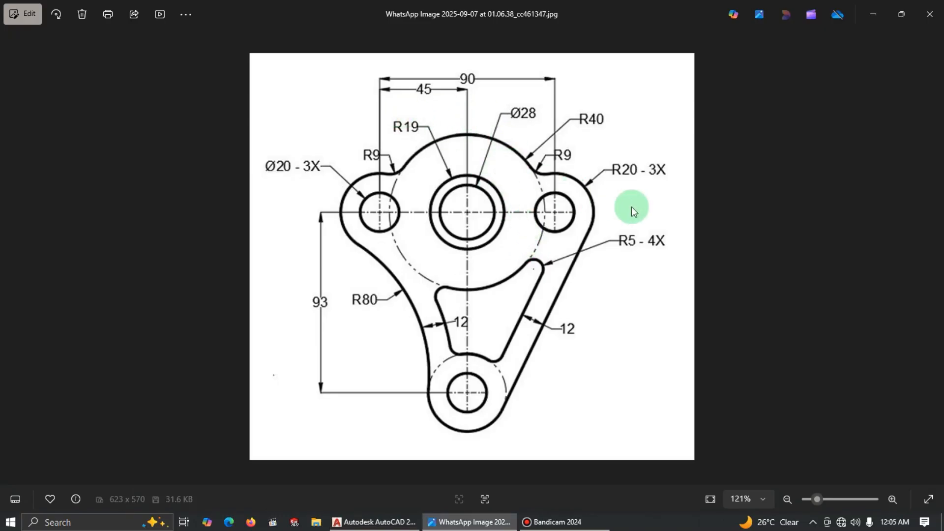
key("alt+Tab")
left_click(354, 36)
left_click(483, 248)
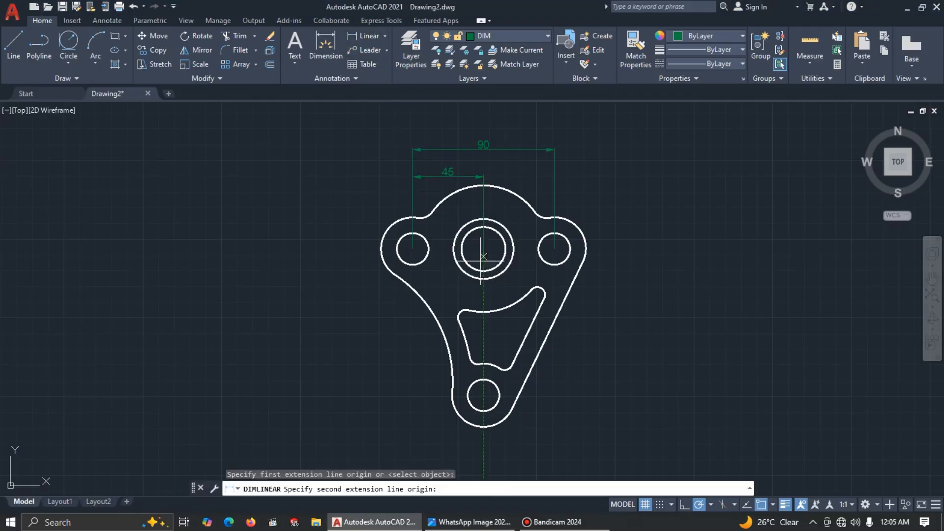
left_click(483, 396)
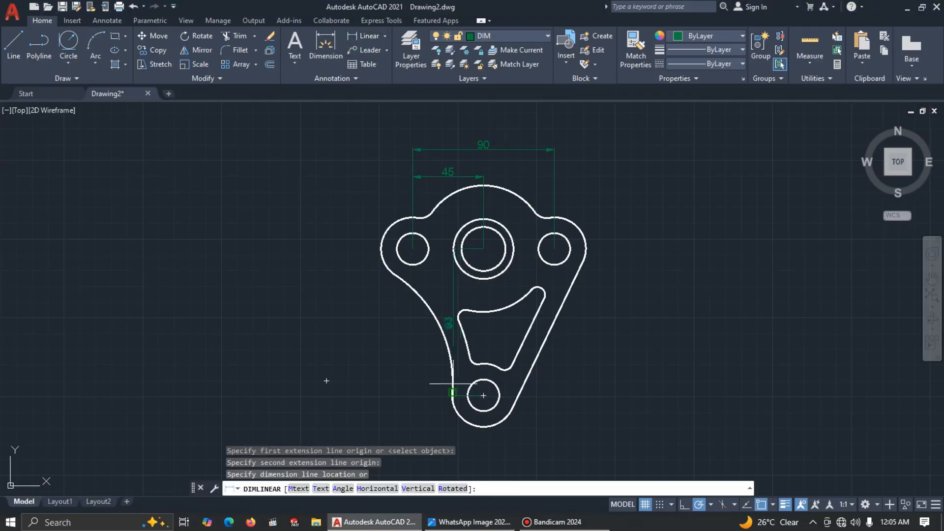
left_click(364, 299)
Step: Check the reference image and add a radius dimension to the outer arc around the upper-left hole, placed up and left of it
key("alt+Tab")
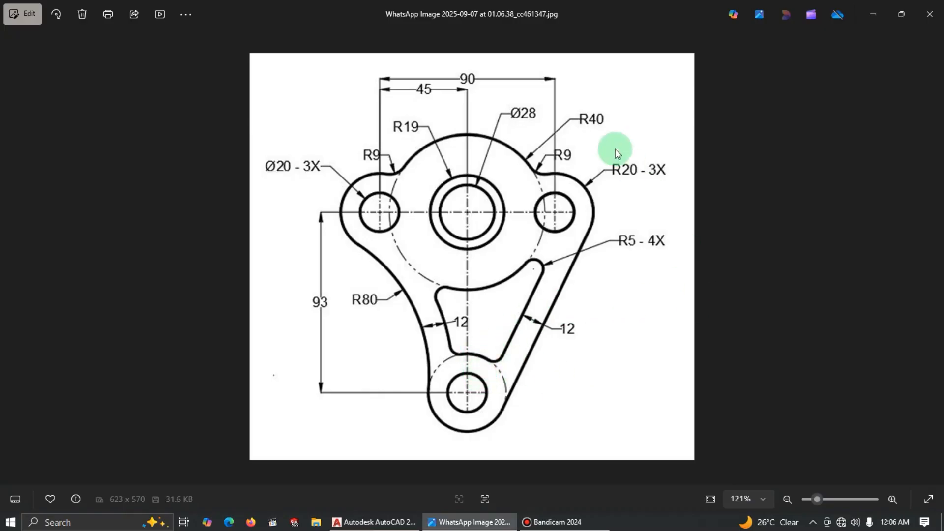
key("alt+Tab")
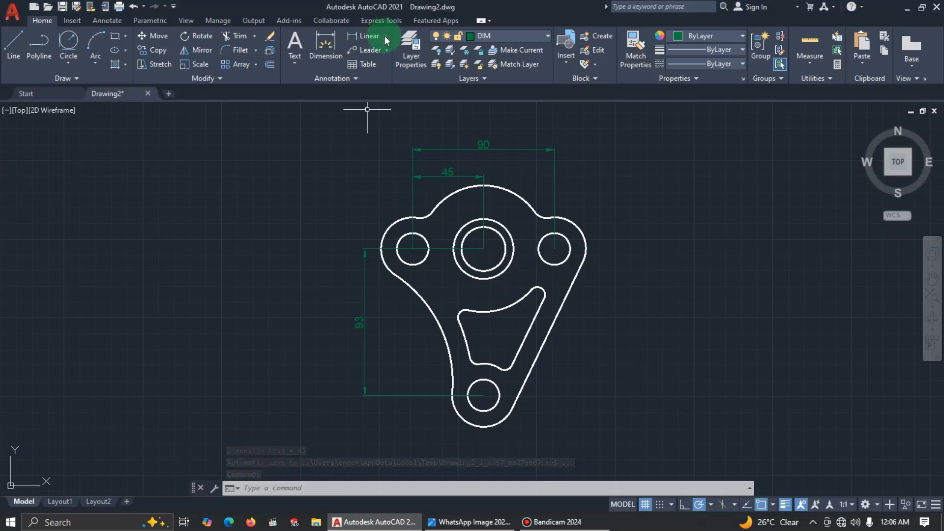
left_click(385, 36)
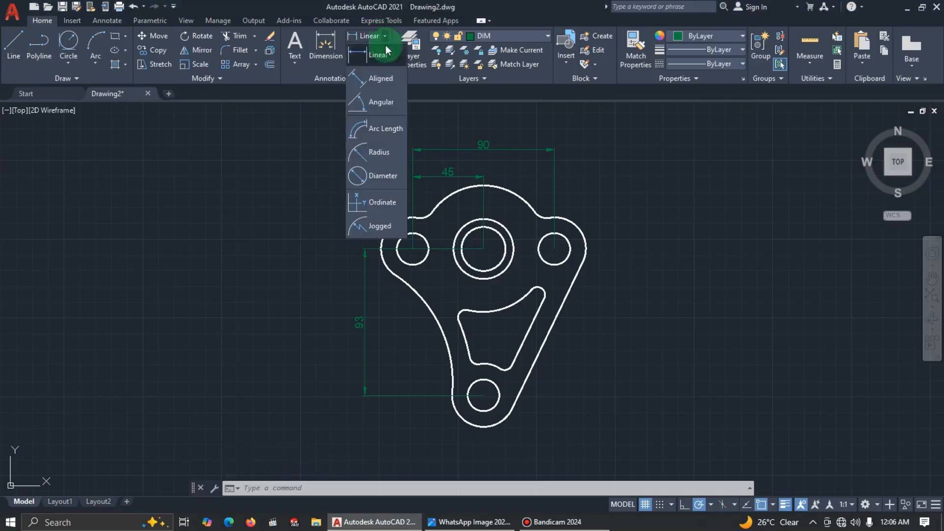
left_click(379, 153)
left_click(386, 226)
left_click(363, 198)
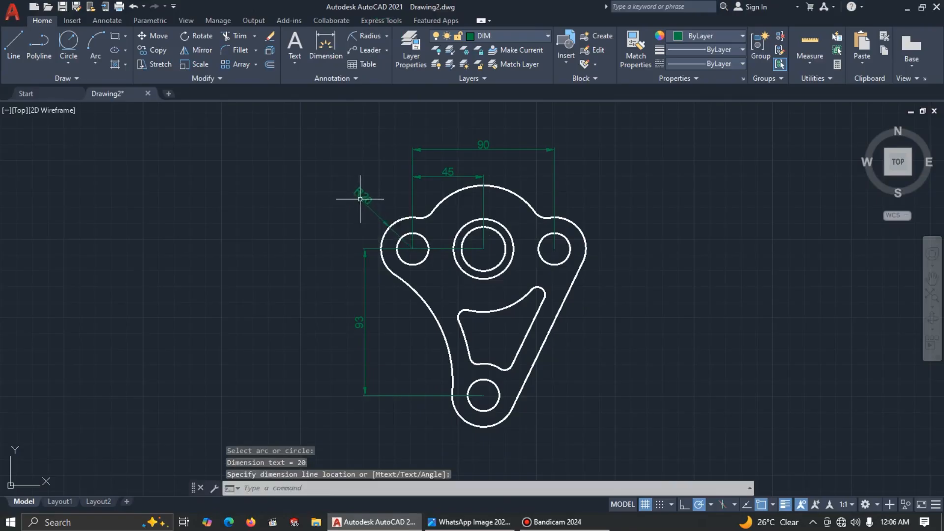
Step: Add a diameter dimension to the upper-left hole, placed outside the bracket to its left
left_click(385, 37)
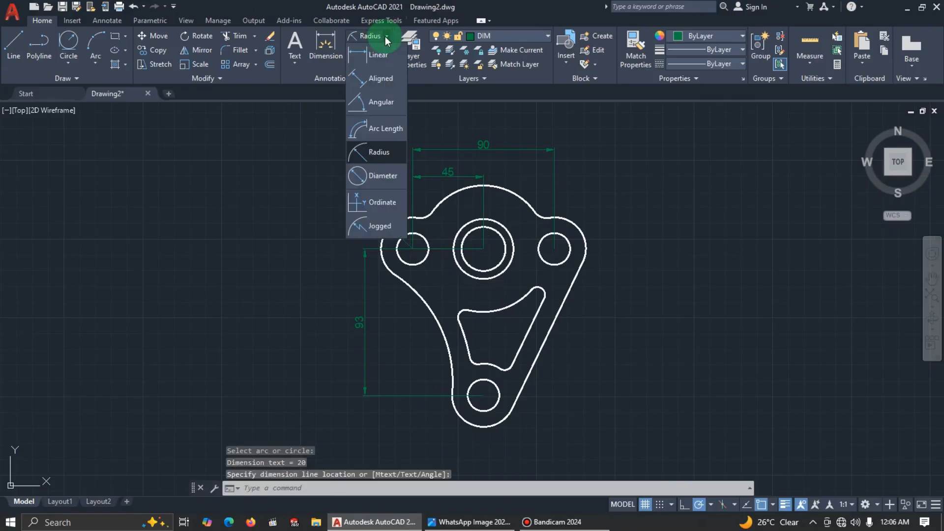
left_click(382, 175)
left_click(398, 246)
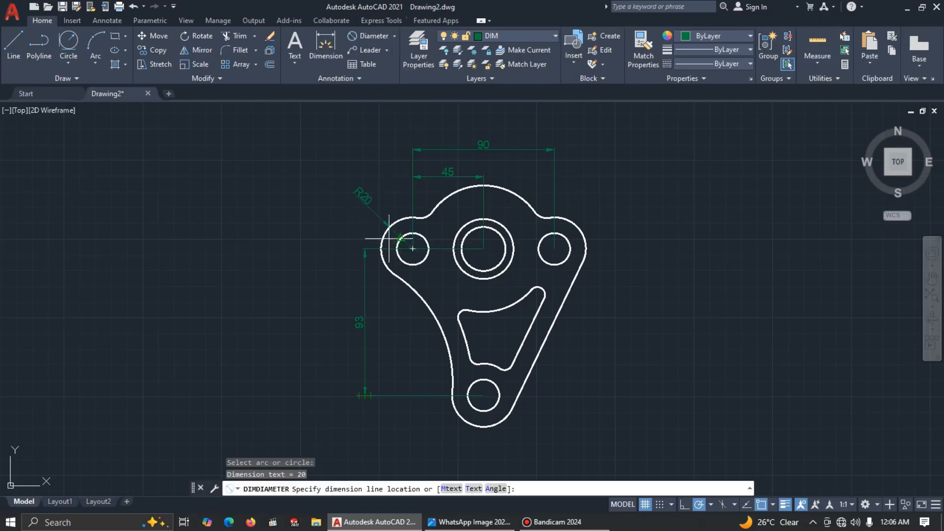
left_click(344, 221)
Step: Check the reference image and add a radius dimension to the large concave arc on the bracket's left edge, placed outside the outline
key("alt+Tab")
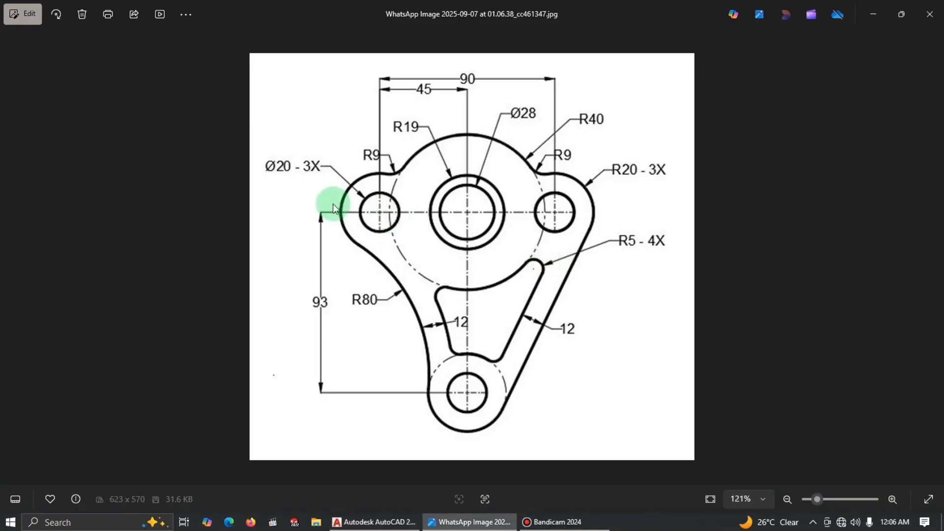
key("alt+Tab")
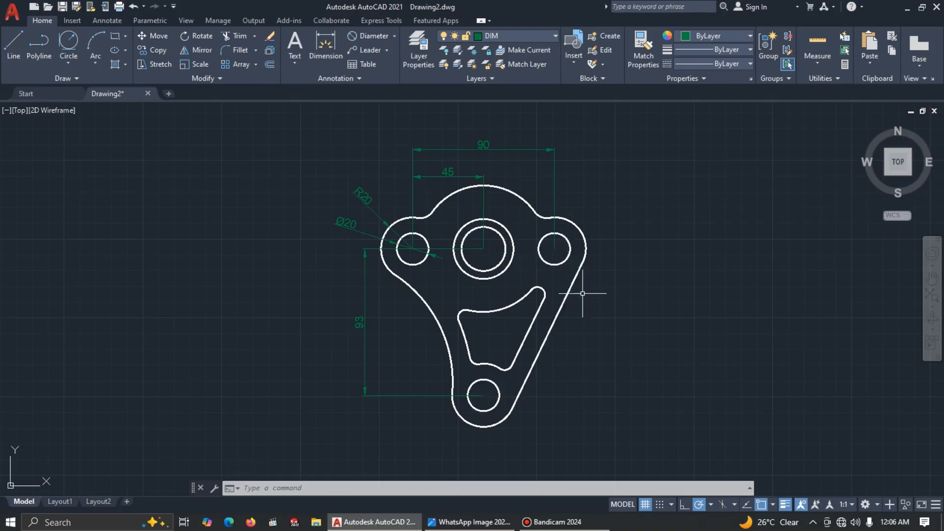
left_click(394, 35)
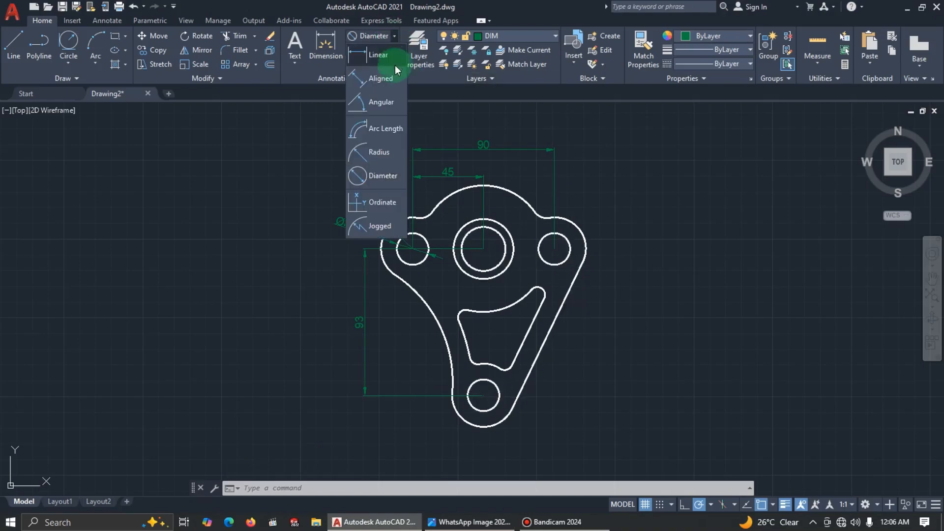
left_click(384, 156)
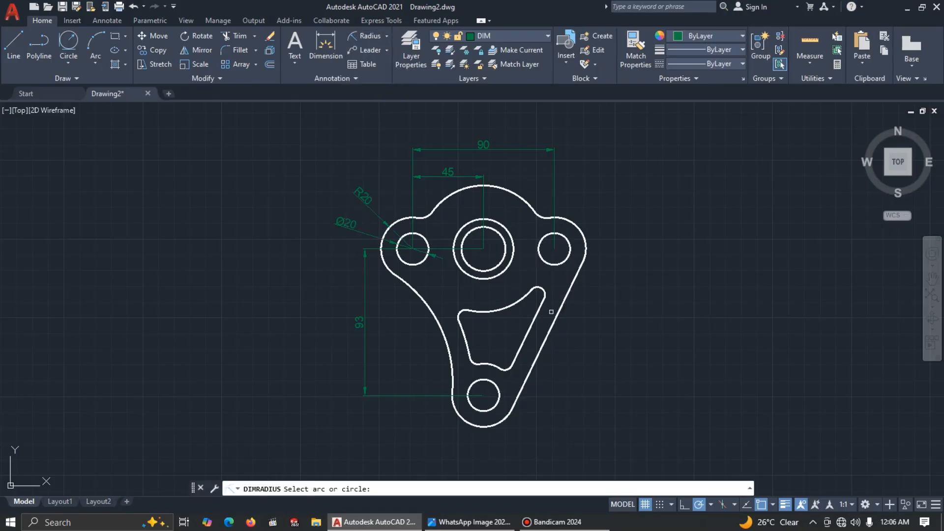
scroll(471, 319, "up", 2)
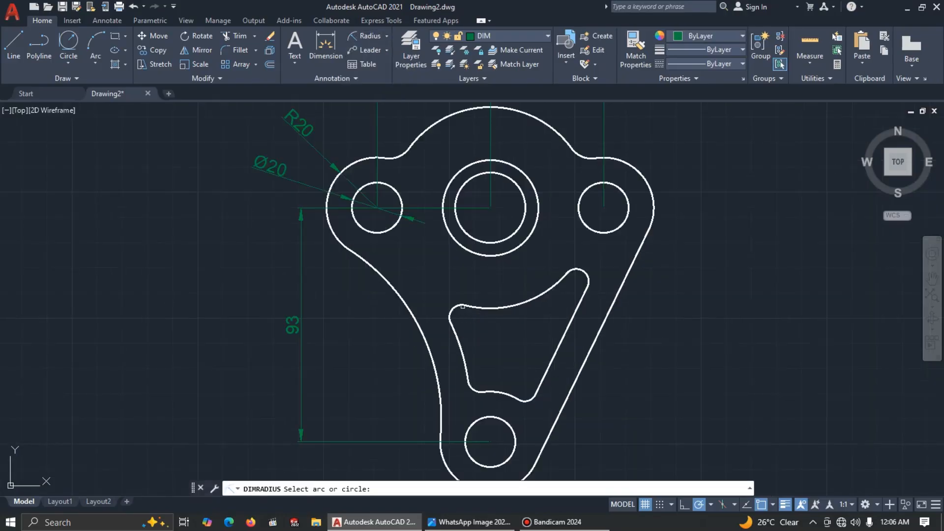
left_click(419, 330)
left_click(395, 339)
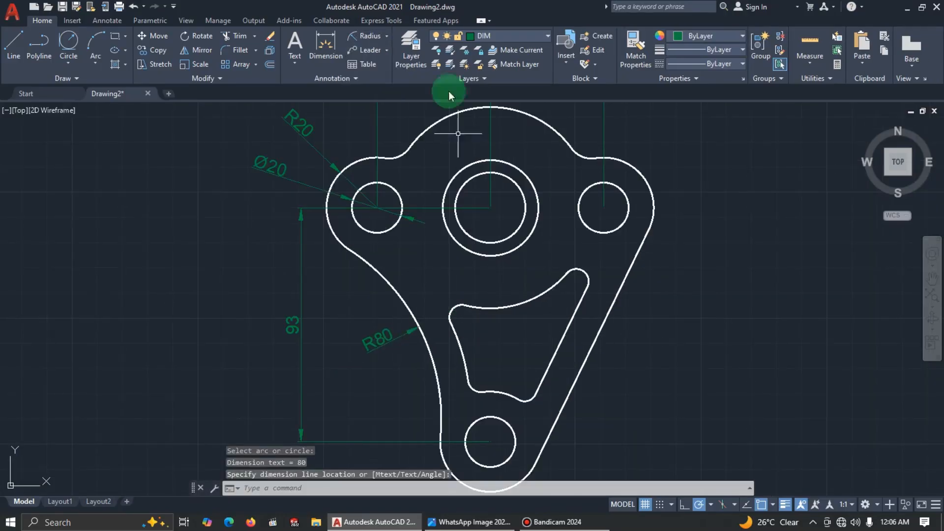
Step: Add radius dimensions to the inner cutout's upper-left corner fillet and to the outer of the two central circles
left_click(367, 36)
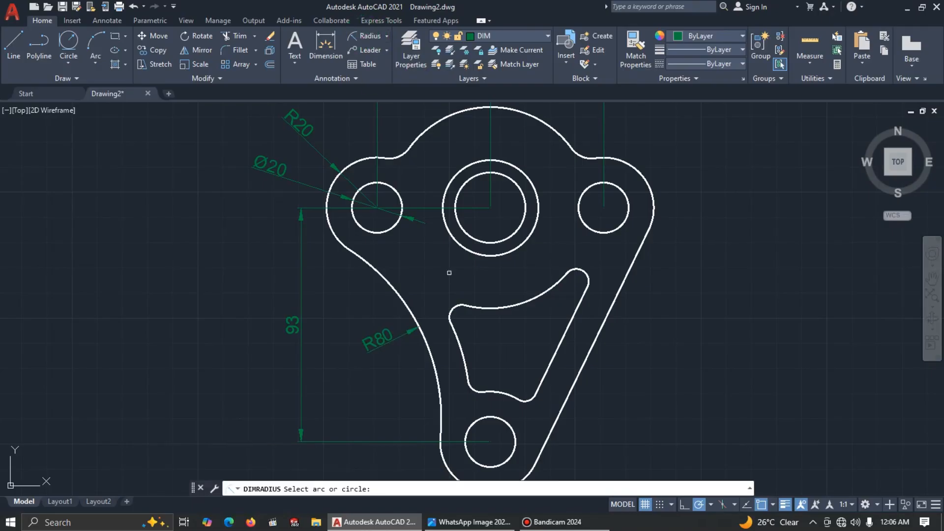
left_click(452, 305)
left_click(441, 283)
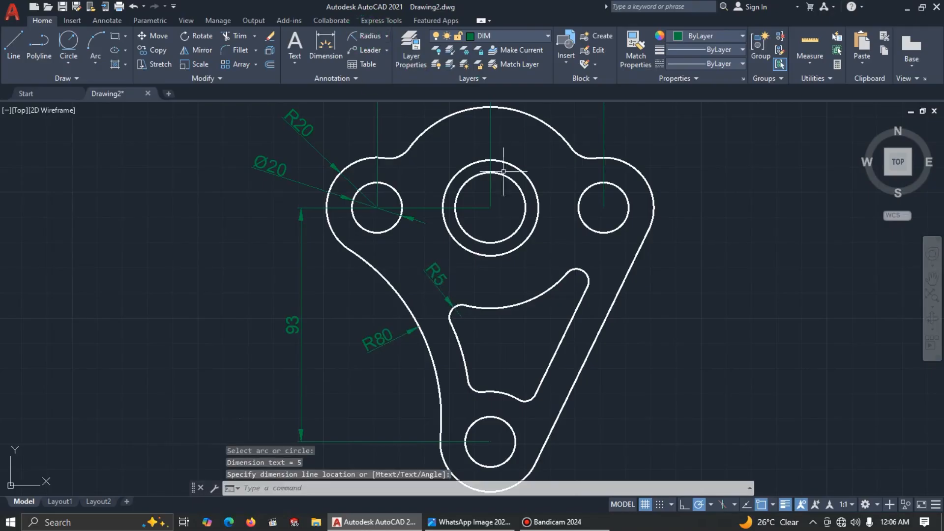
left_click(369, 37)
left_click(525, 178)
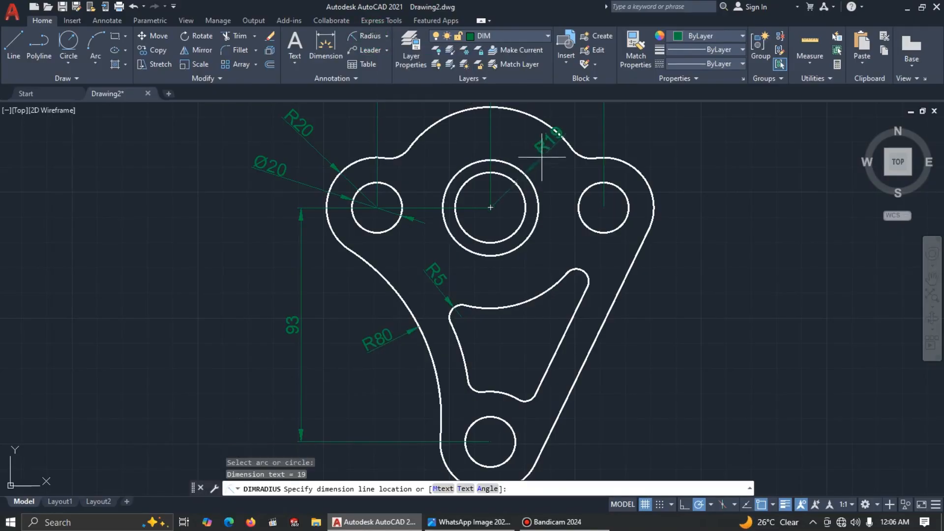
left_click(578, 118)
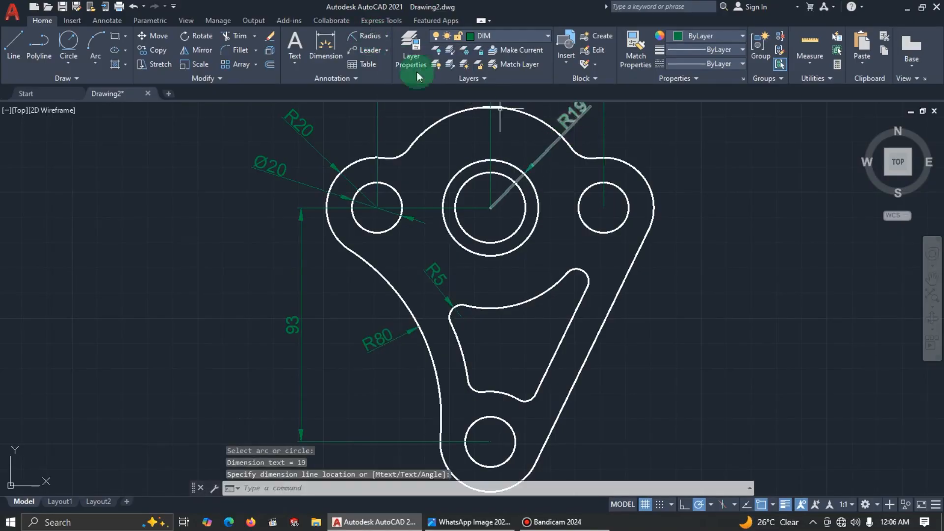
Step: Add a diameter dimension to the inner central circle, placed at its lower right, and compare with the reference image
left_click(386, 37)
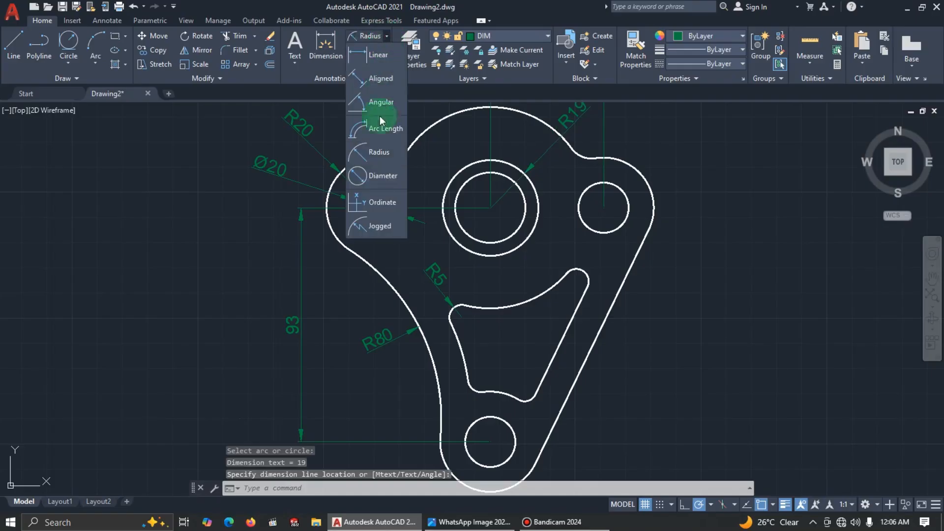
left_click(377, 173)
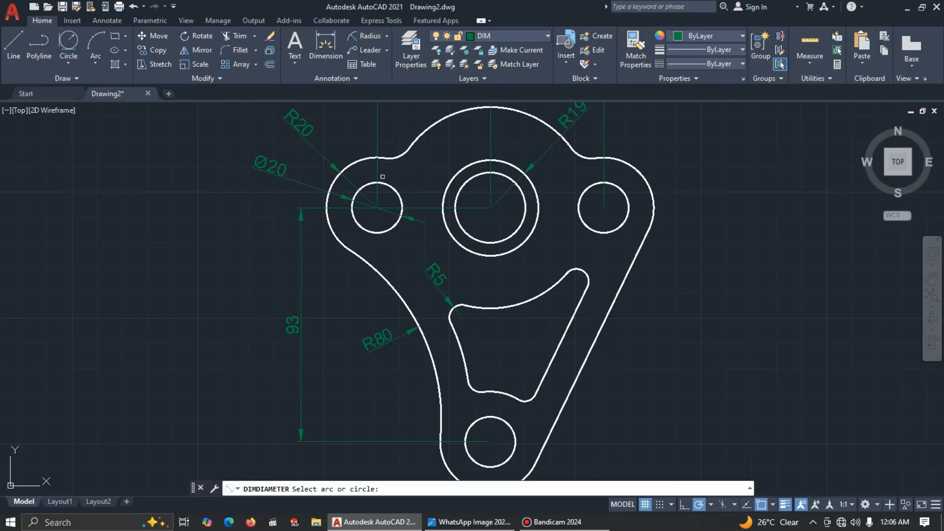
left_click(514, 230)
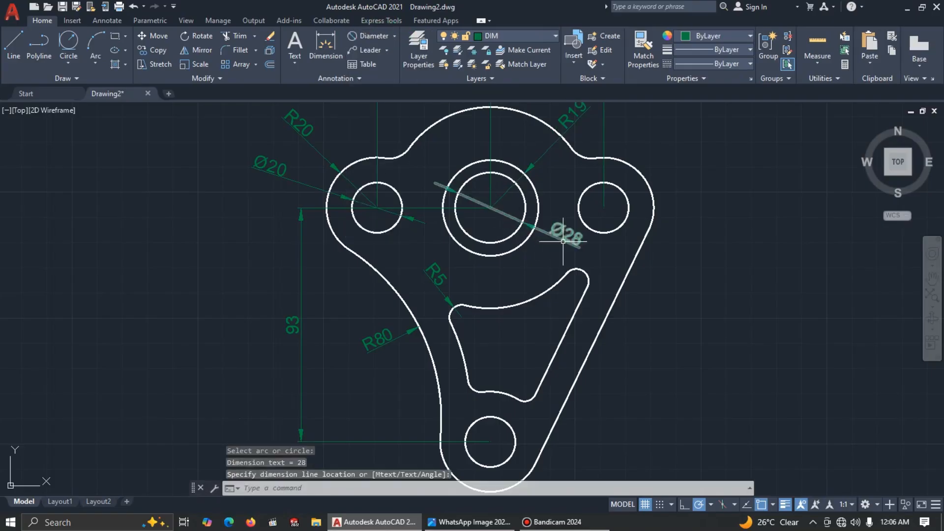
key("alt+Tab")
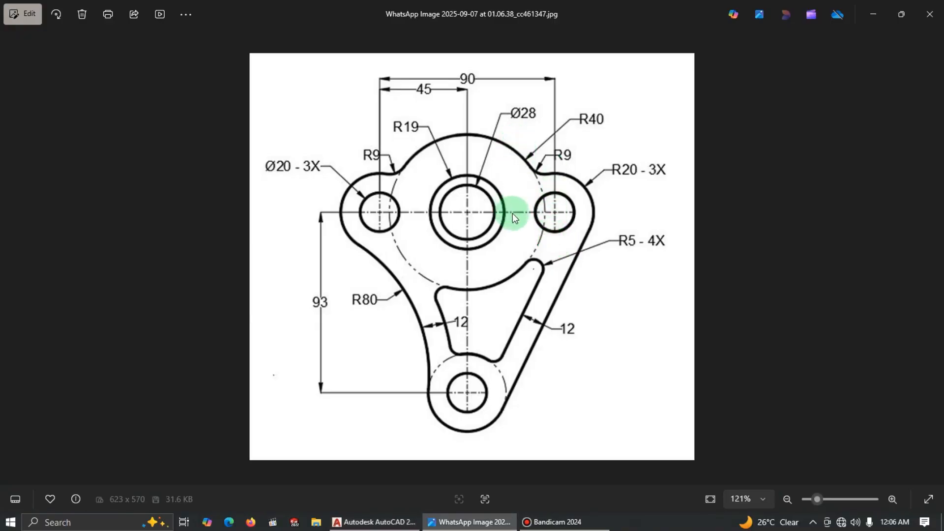
key("alt+Tab")
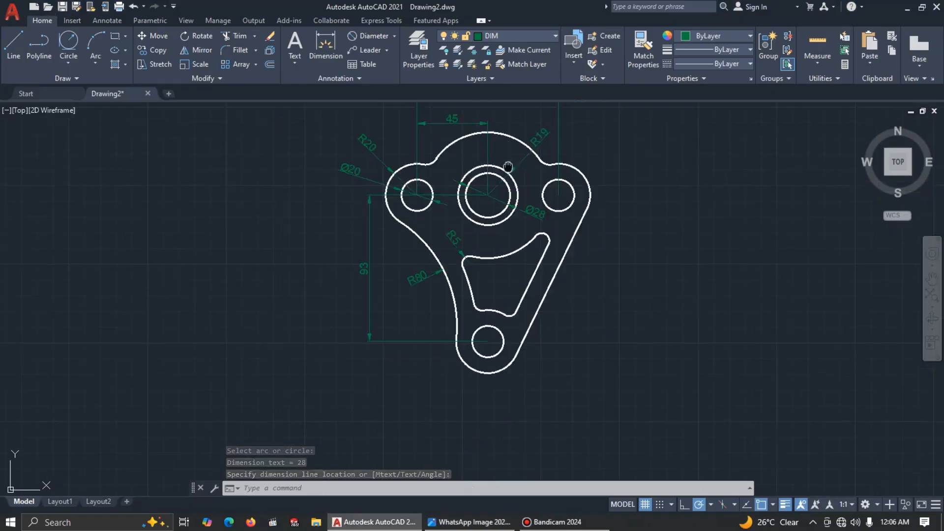
Step: Add a radius dimension to the small fillet joining the upper-left lobe and the top arc, placed inside the bracket
scroll(508, 162, "up", 3)
left_click(394, 38)
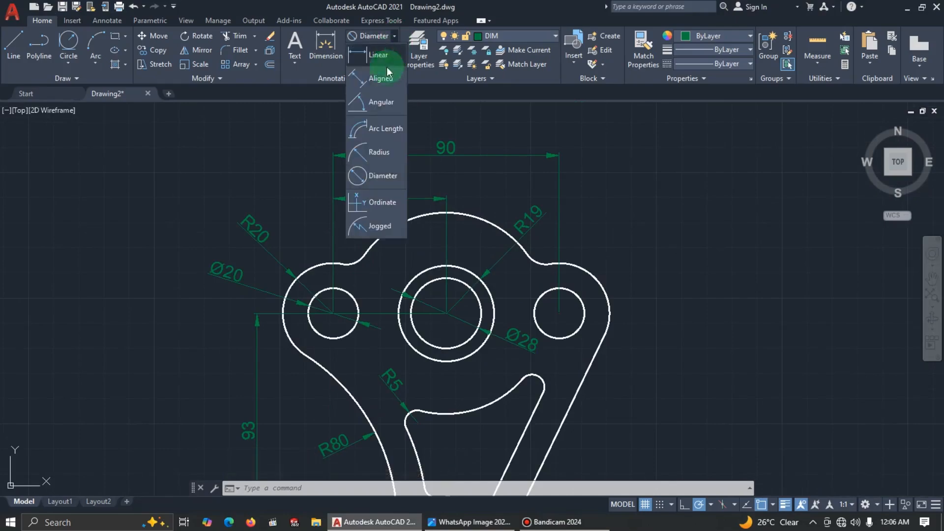
left_click(374, 154)
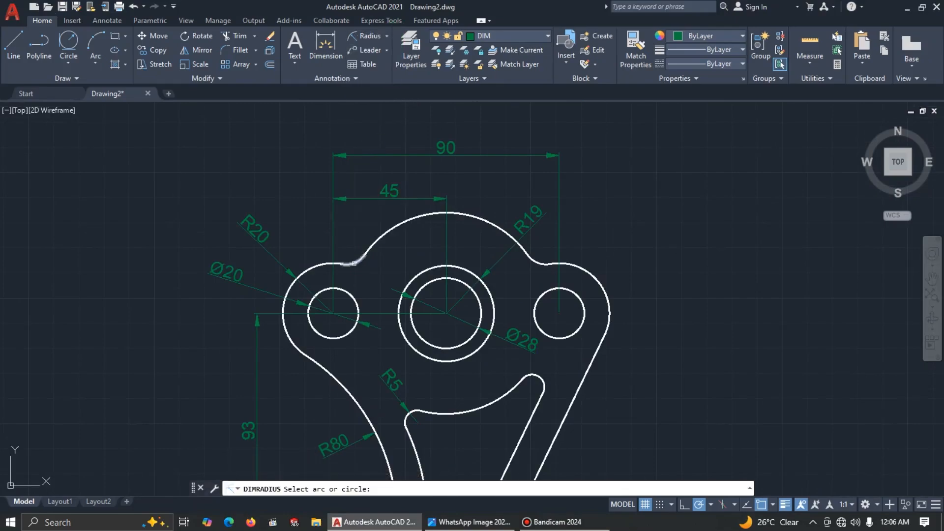
left_click(353, 262)
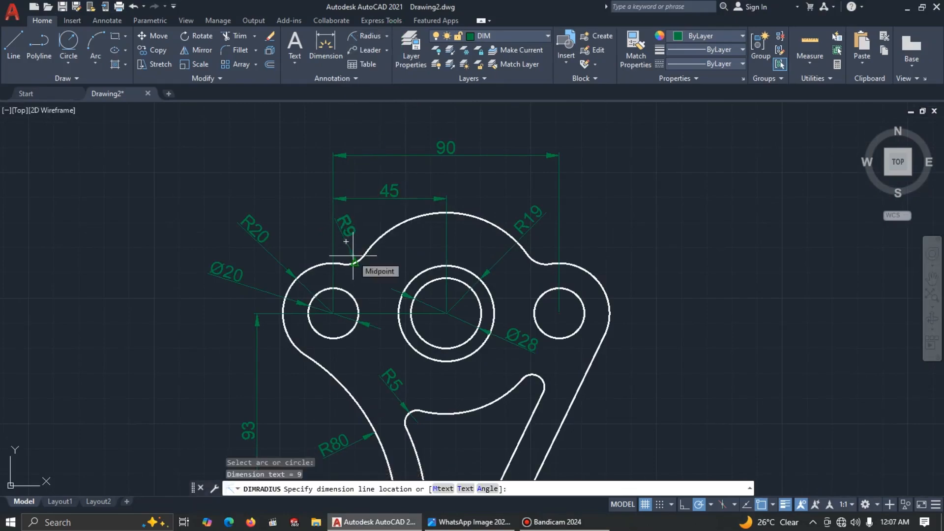
left_click(373, 291)
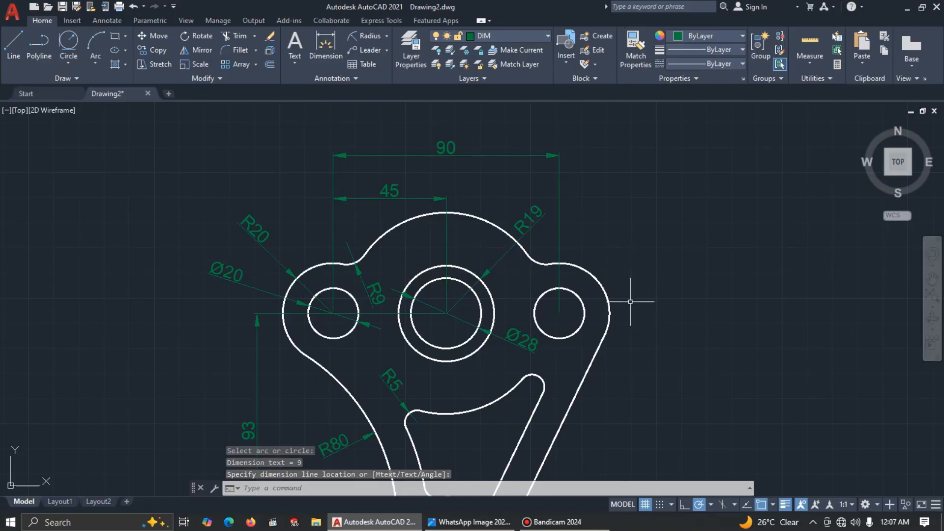
Step: Check the reference image and add a radius dimension to the bracket's large top arc, placed outside the outline at its upper right
key("alt+Tab")
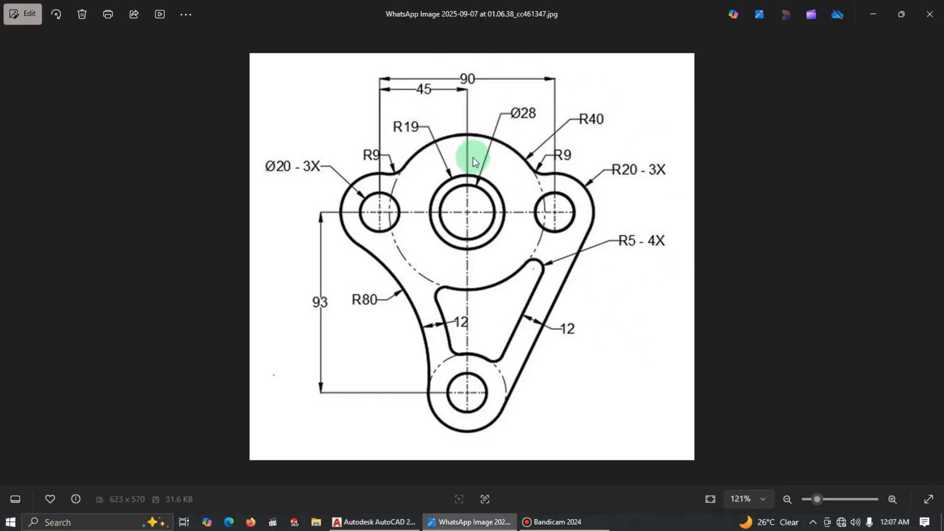
key("alt+Tab")
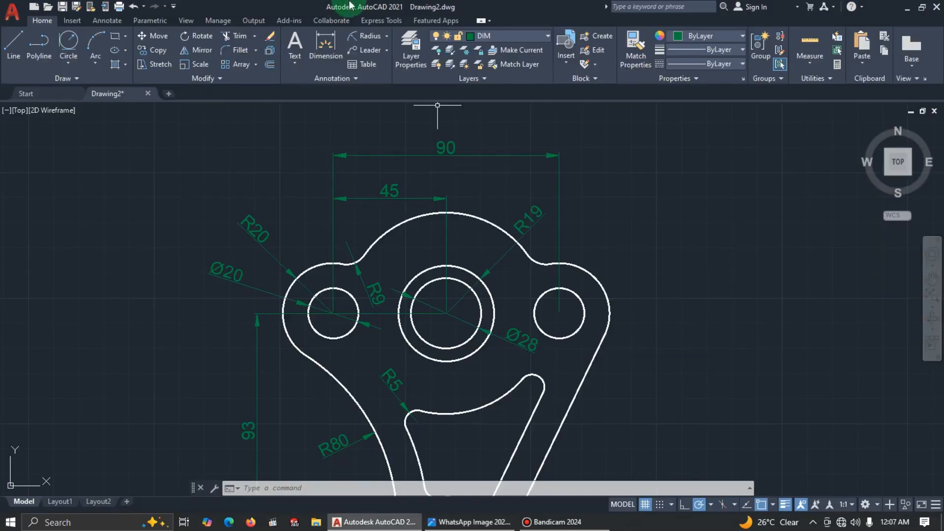
left_click(386, 38)
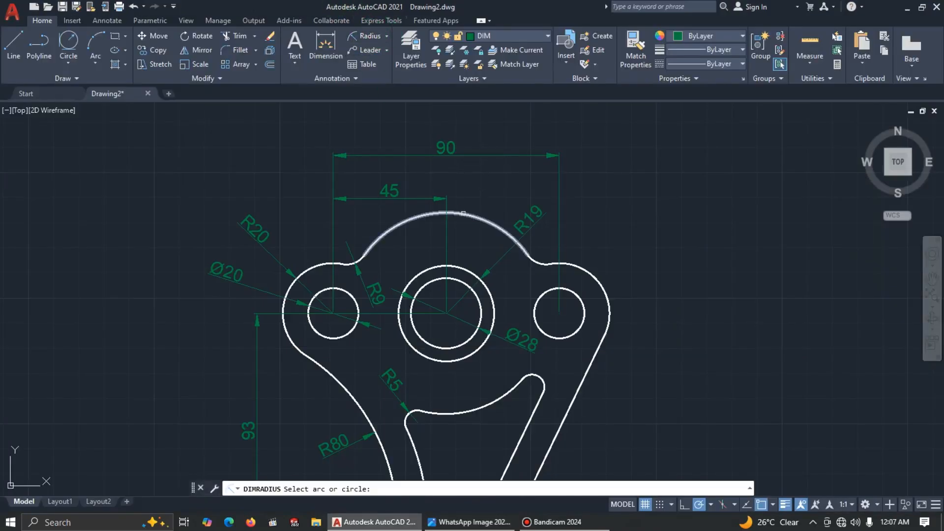
left_click(465, 214)
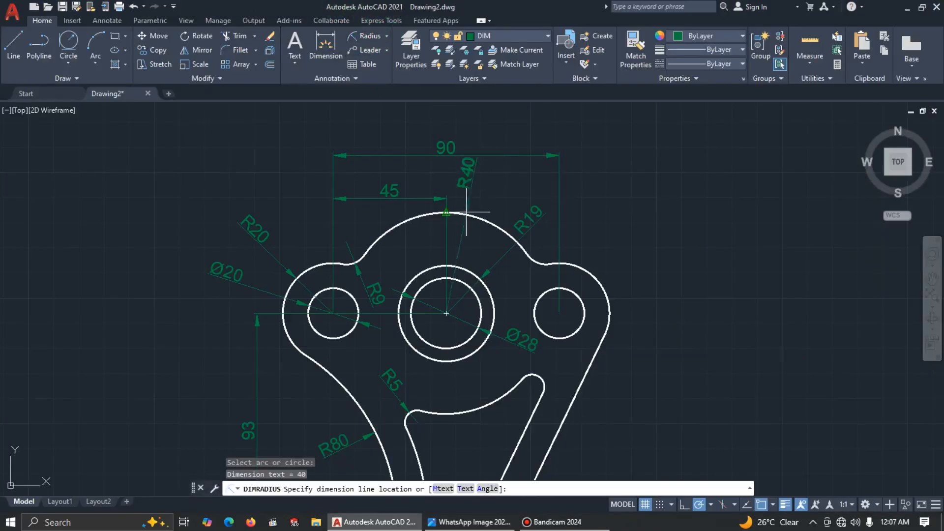
left_click(492, 176)
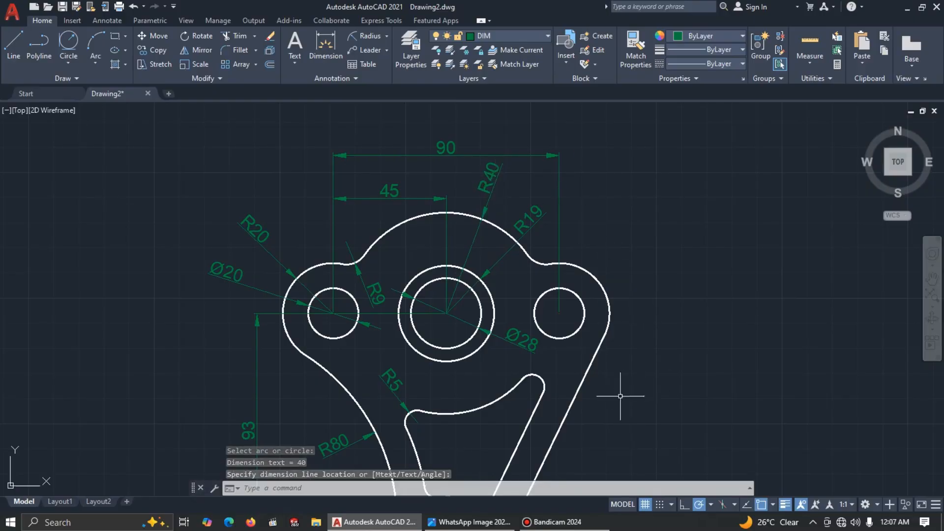
scroll(633, 393, "down", 2)
mouse_move(646, 416)
middle_mouse_down()
mouse_move(588, 311)
mouse_move(587, 328)
middle_mouse_up()
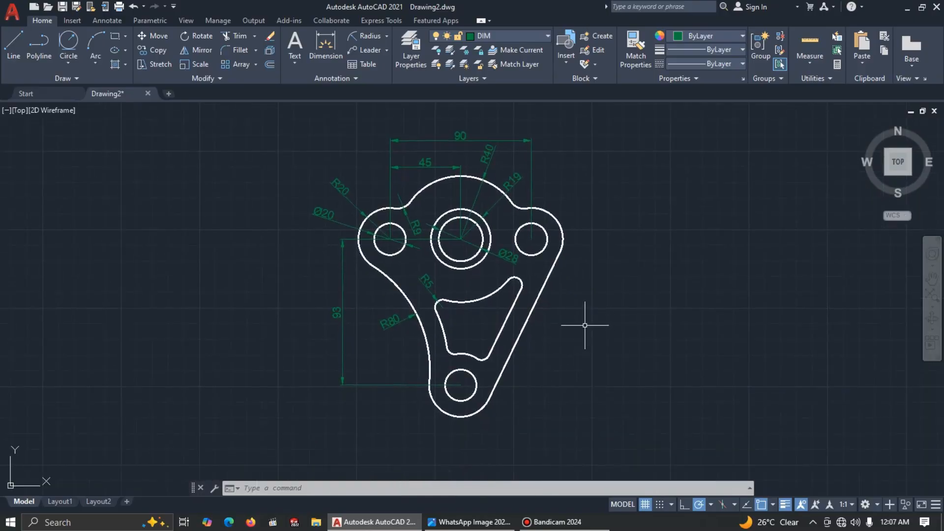
scroll(495, 301, "up", 1)
scroll(492, 300, "down", 1)
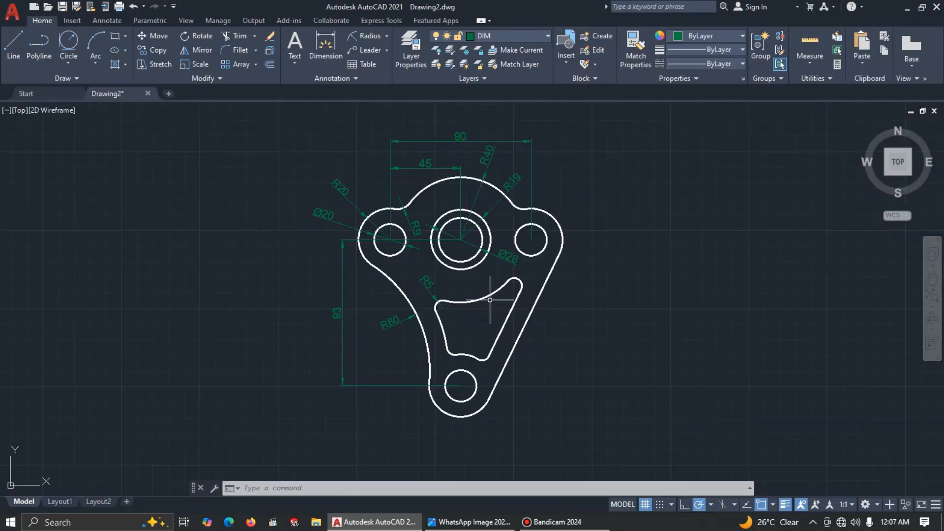